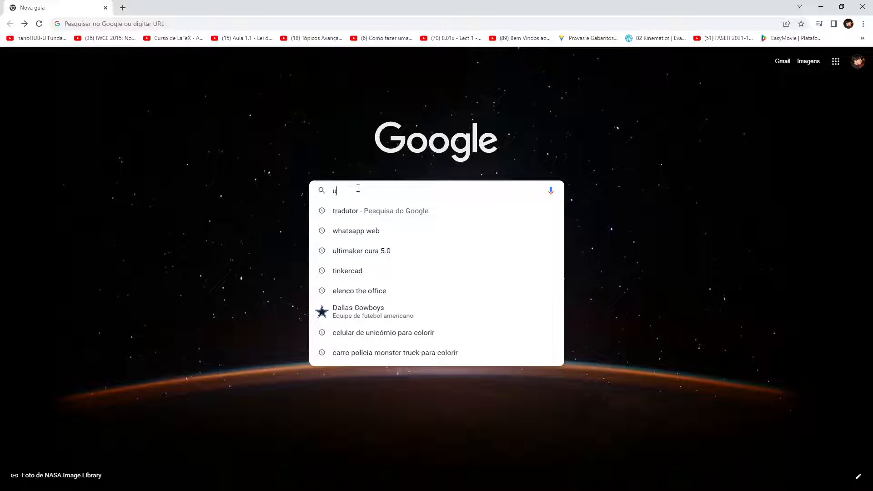
Search the web for UltiMaker Cura and open the official UltiMaker Cura software page
text(cura)
key(Return)
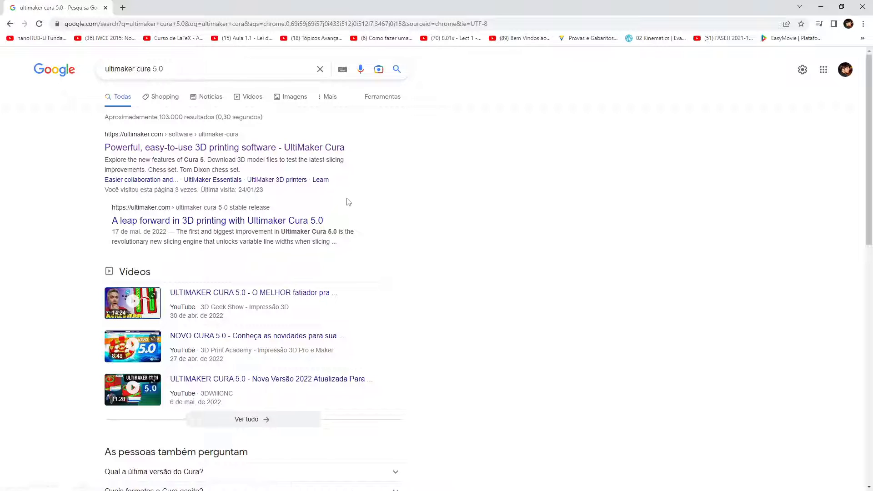
click(245, 152)
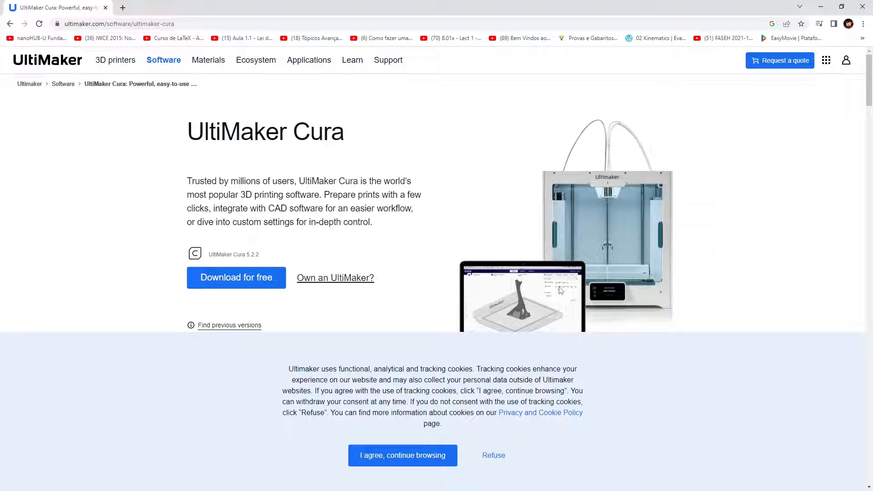
Download UltiMaker Cura 5.2.2 for Windows 64 bit and dismiss the thank-you dialog
click(229, 282)
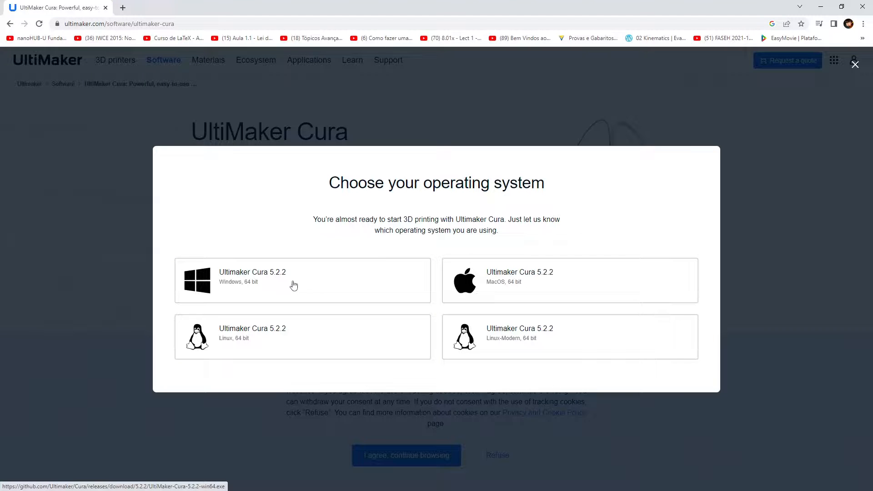
click(293, 285)
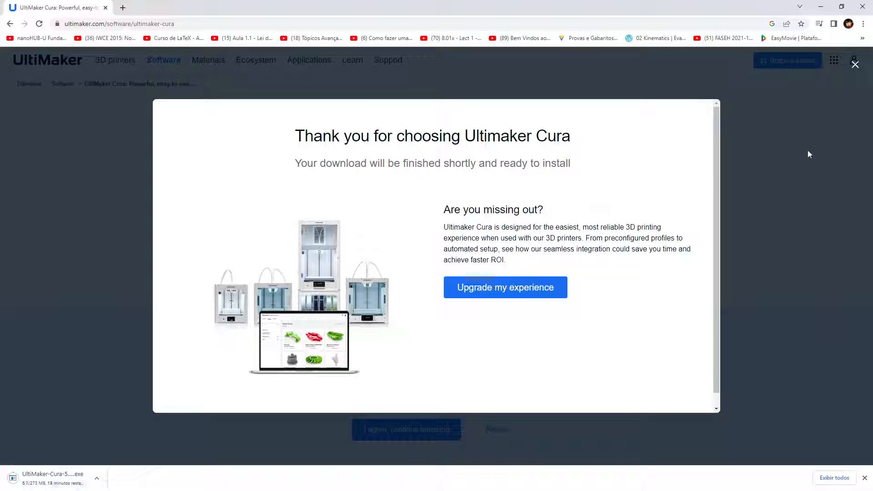
click(855, 64)
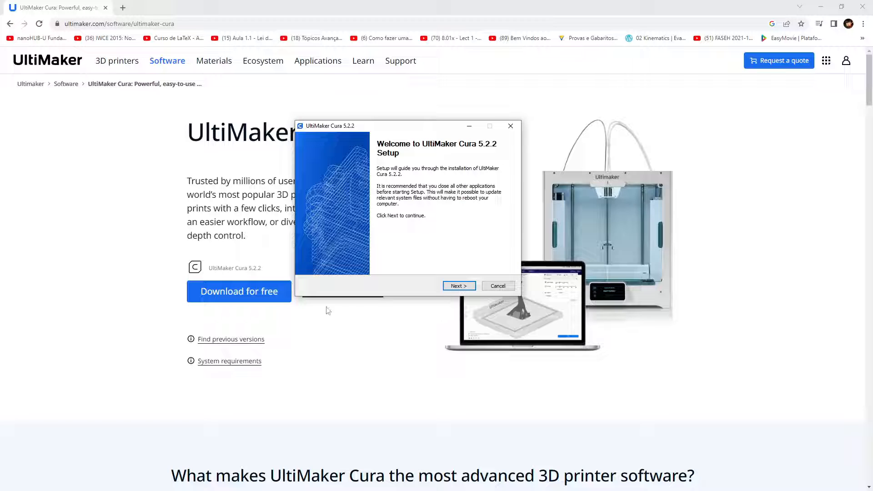
Install UltiMaker Cura 5.2.2, accepting the license and keeping the default install folder and Start Menu folder
click(458, 286)
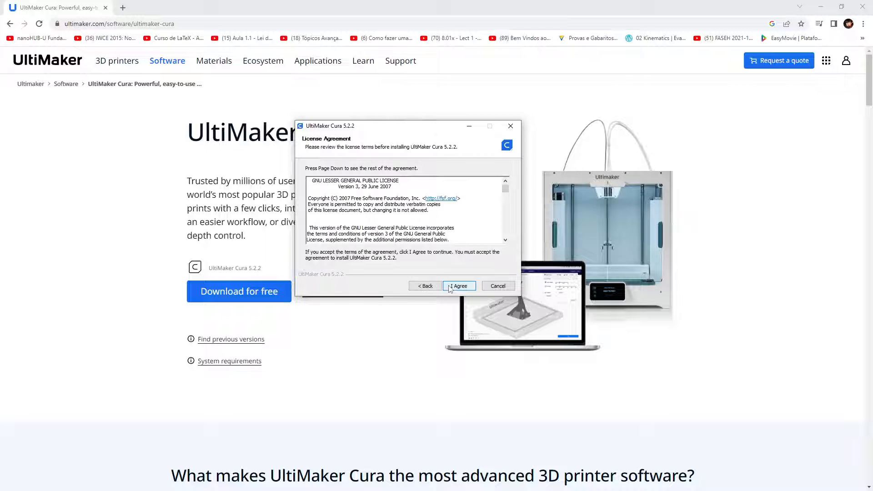
scroll(450, 289, down, 4)
scroll(423, 219, down, 10)
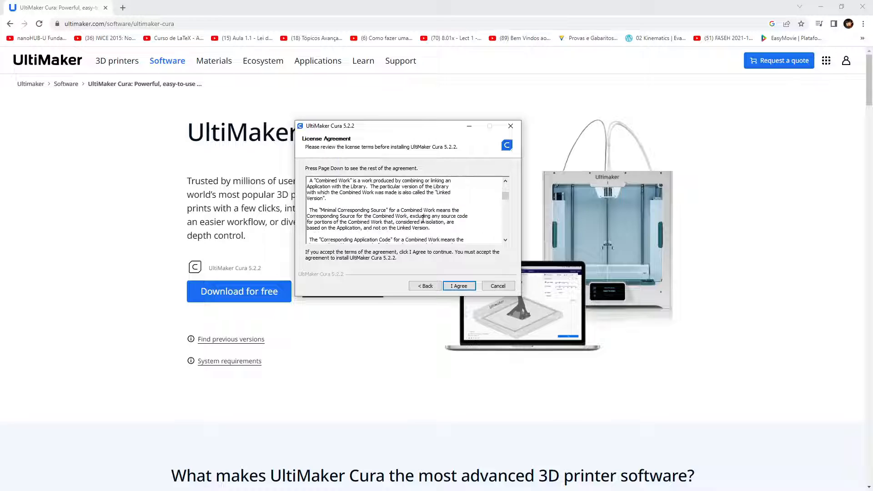
scroll(423, 219, down, 10)
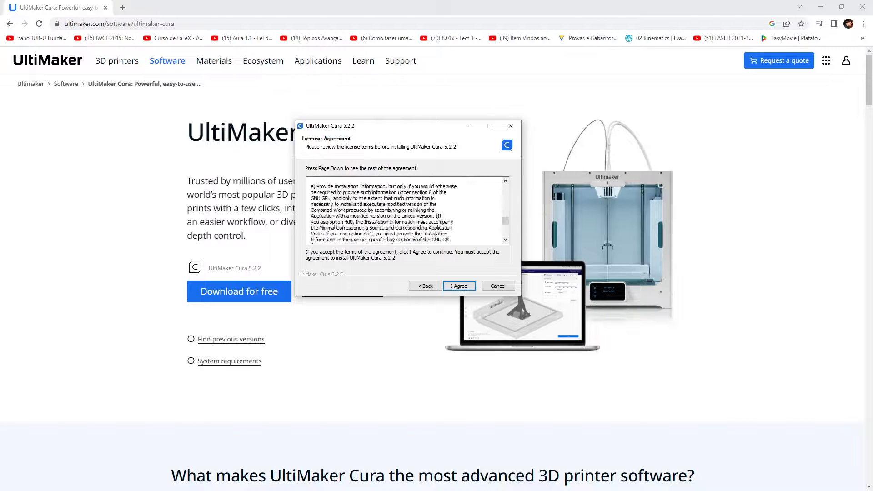
click(459, 287)
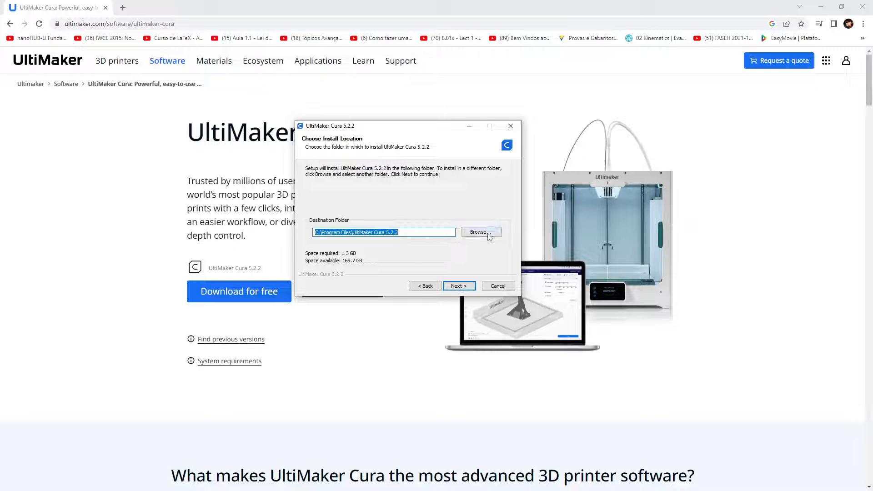
click(458, 287)
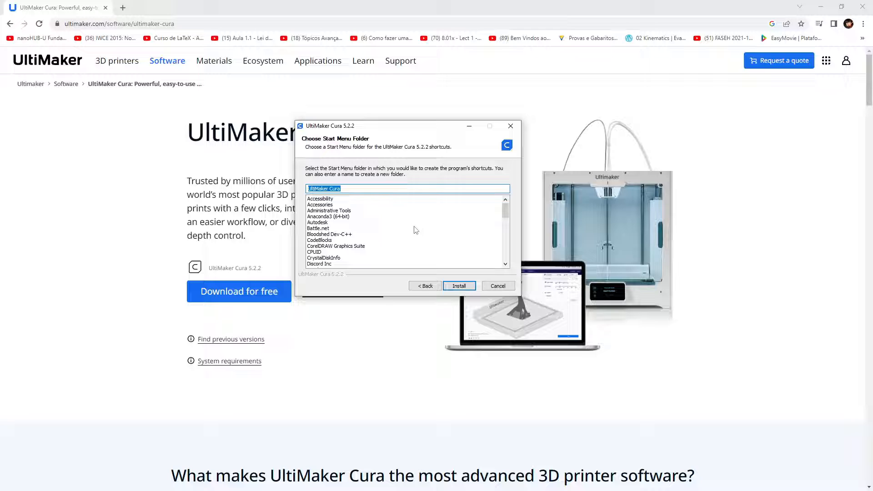
click(459, 286)
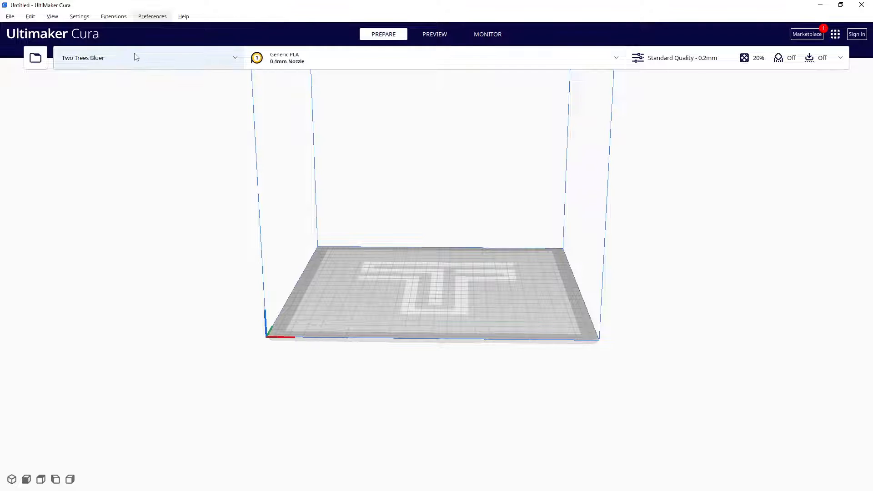
Set the interface language to Português do Brasil in the Cura preferences and close the dialog
click(152, 16)
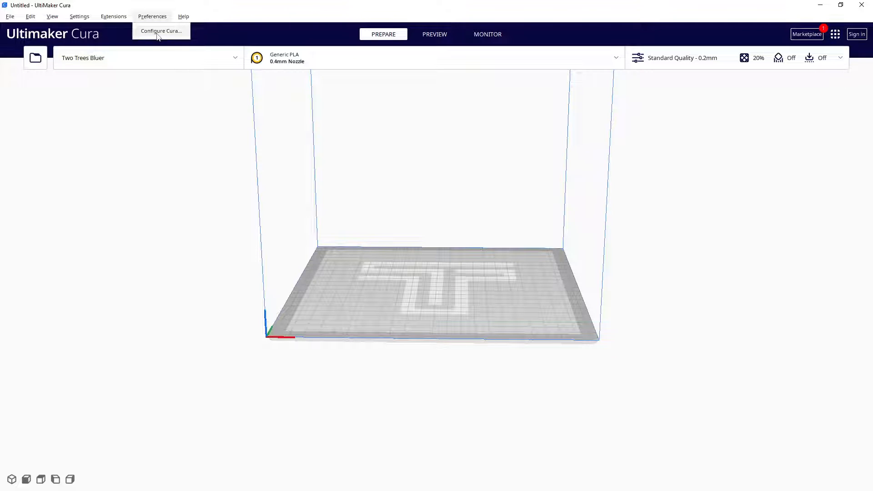
click(160, 31)
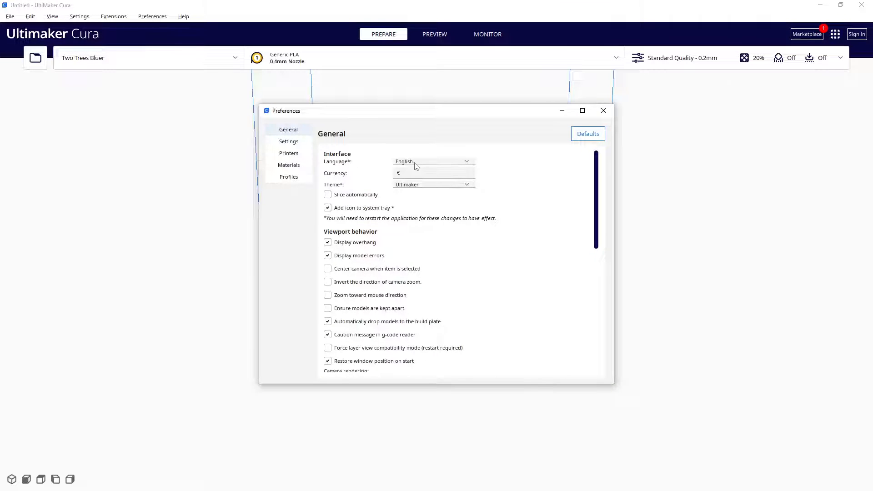
click(415, 163)
click(415, 163)
click(414, 162)
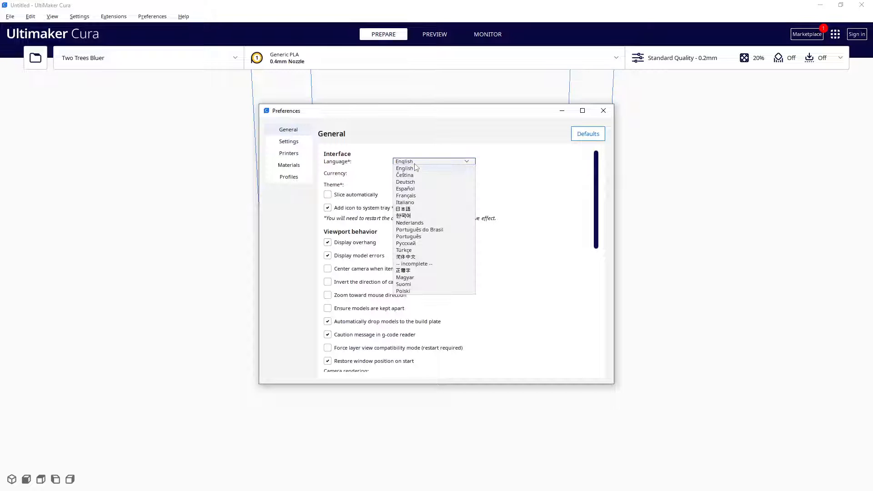
click(434, 230)
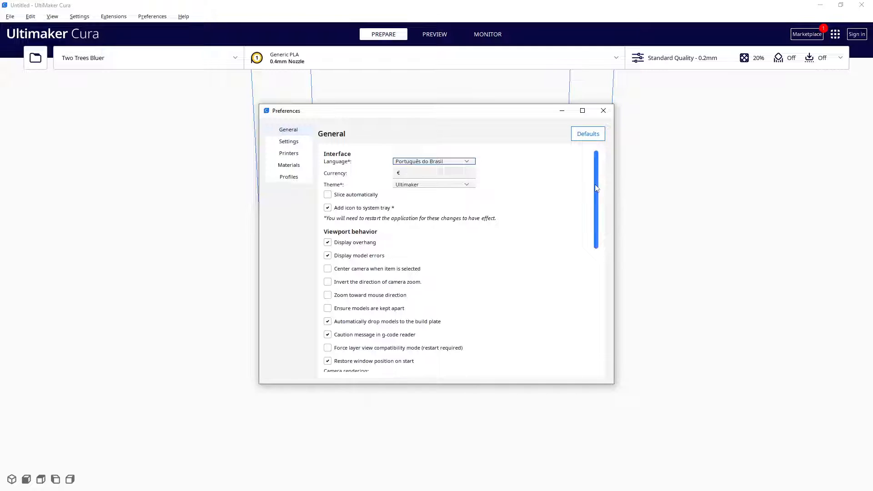
drag(595, 188, 596, 313)
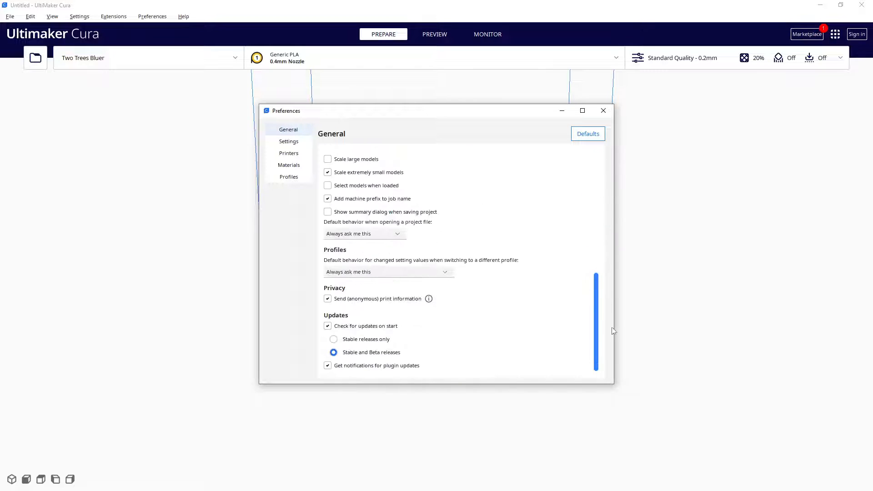
click(604, 111)
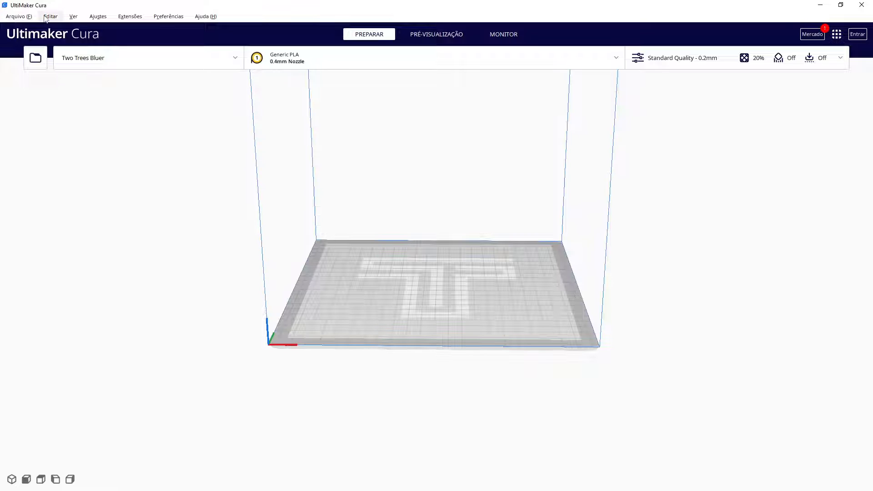
click(18, 16)
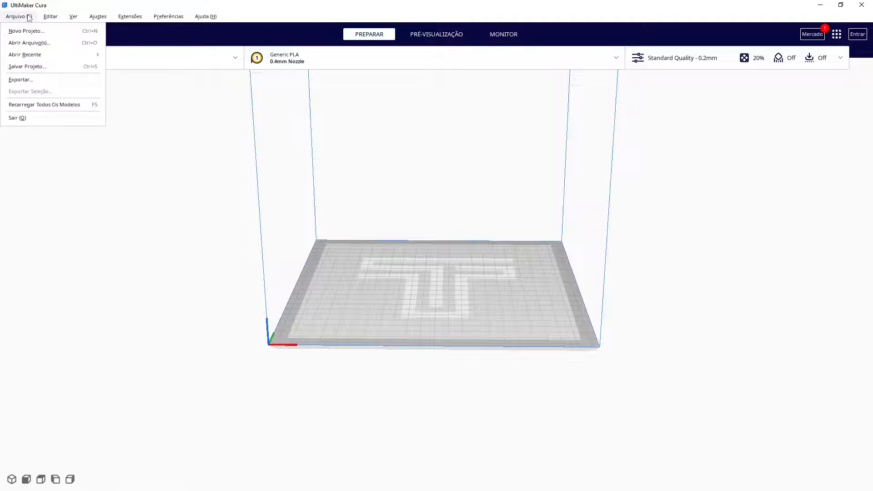
mouse_move(46, 19)
mouse_move(128, 17)
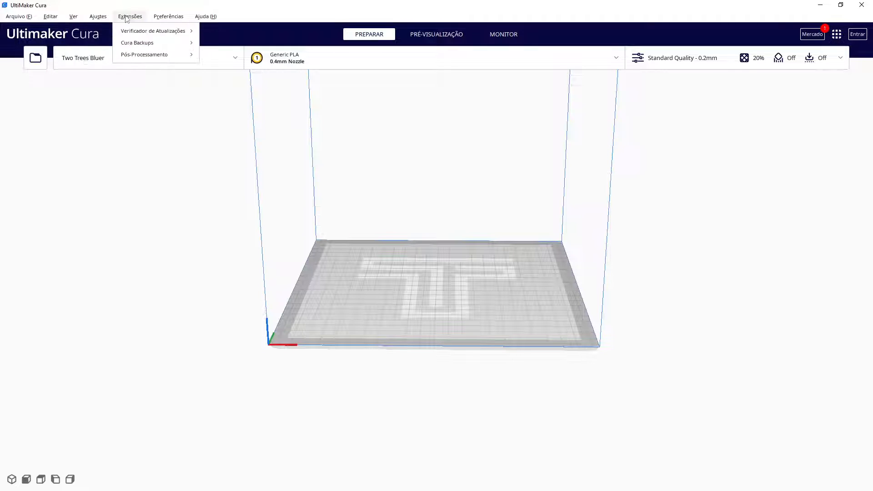
mouse_move(202, 19)
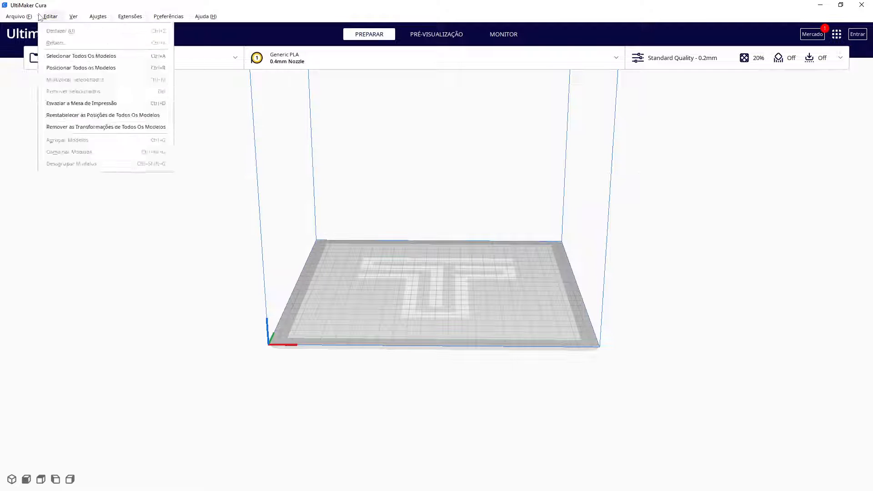
mouse_move(16, 26)
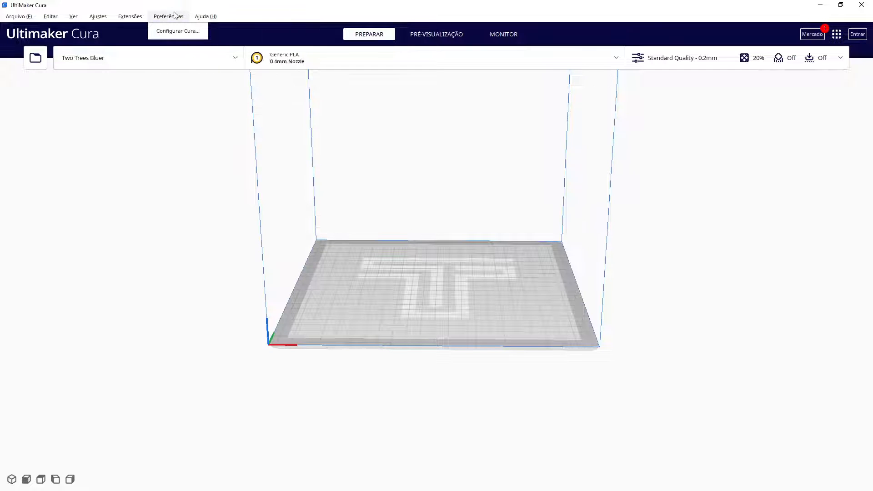
click(160, 156)
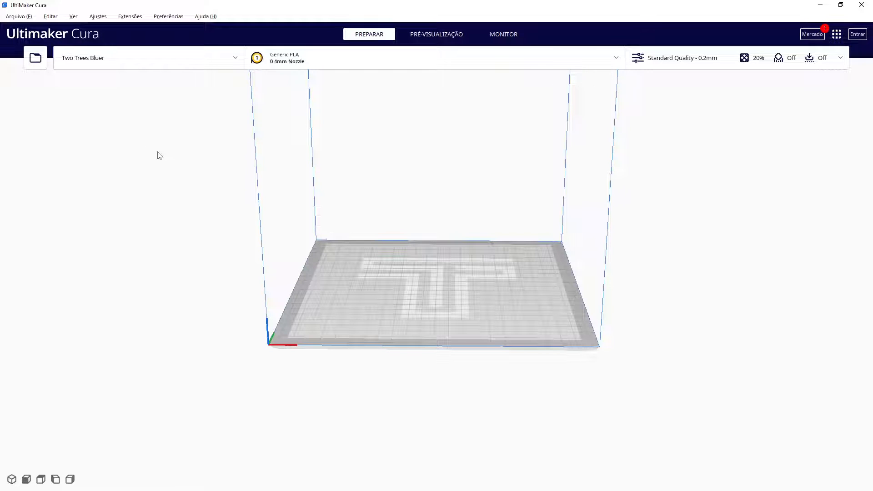
click(35, 59)
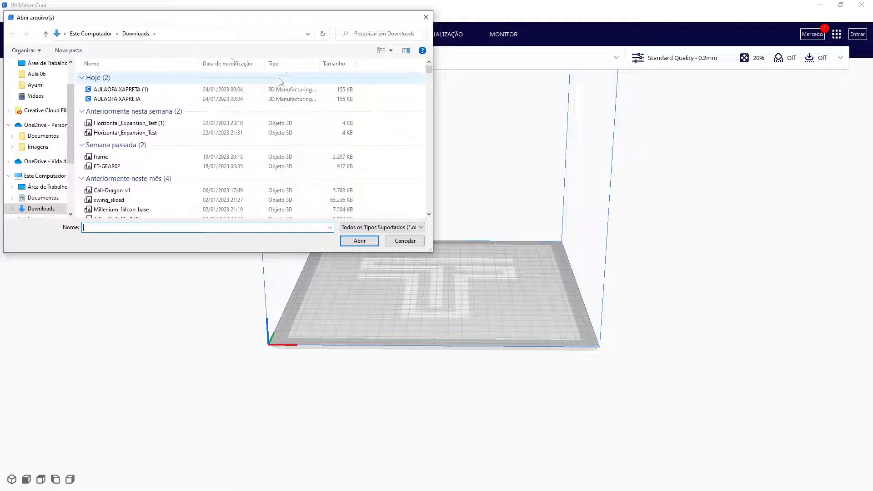
click(426, 17)
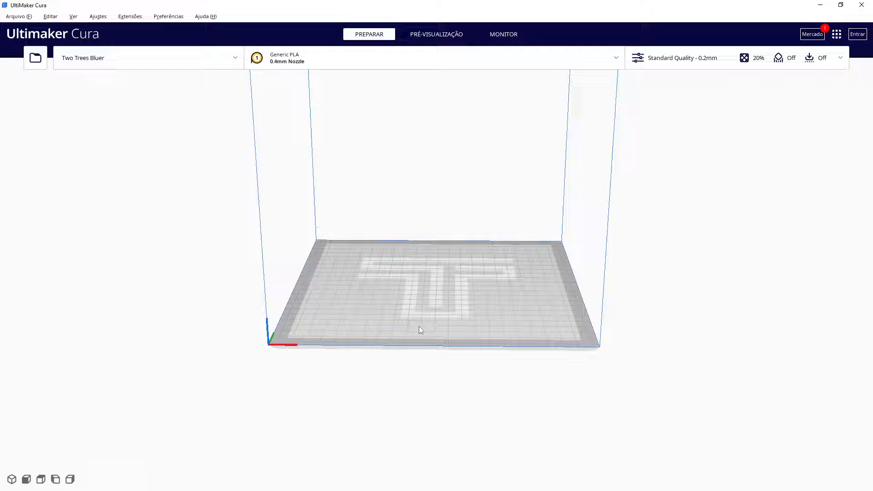
Inspect the empty build plate by zooming in and out and orbiting around it
scroll(419, 326, up, 5)
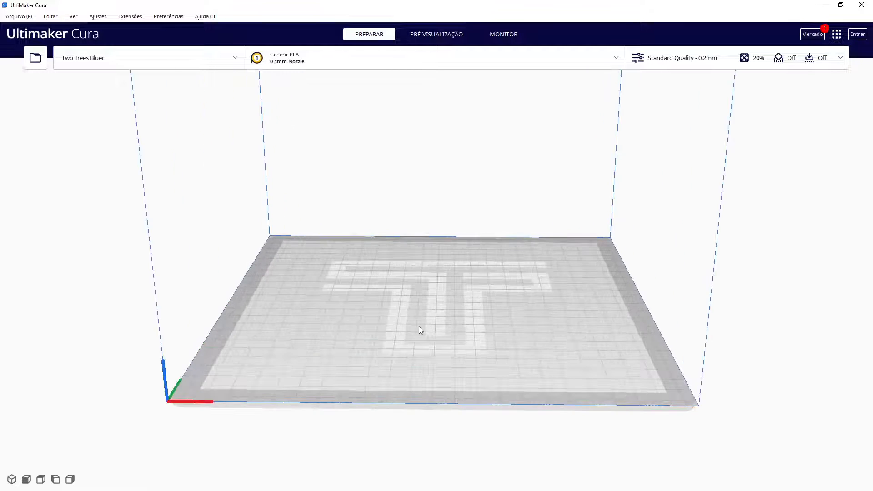
scroll(418, 326, up, 2)
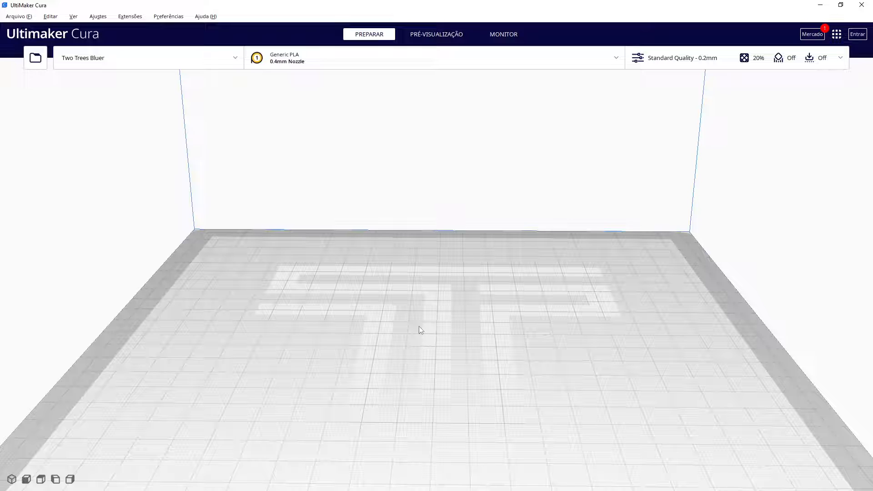
scroll(420, 329, down, 6)
scroll(420, 329, down, 2)
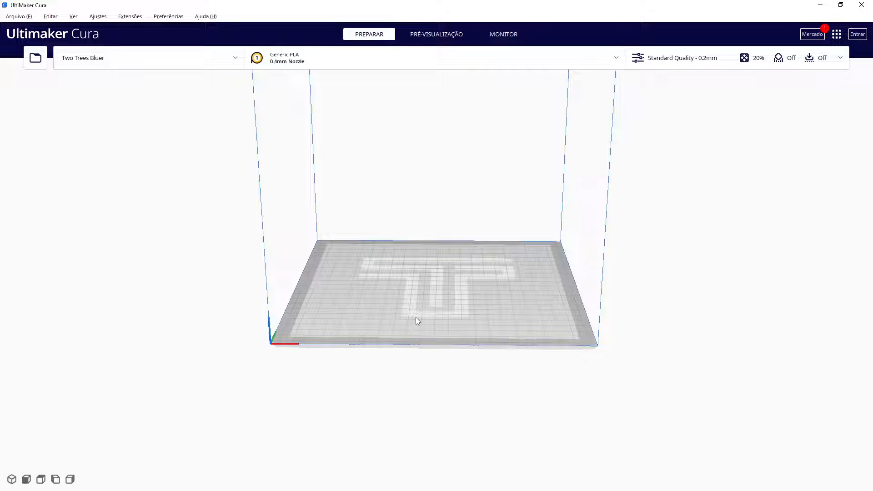
right_drag(419, 309, 423, 330)
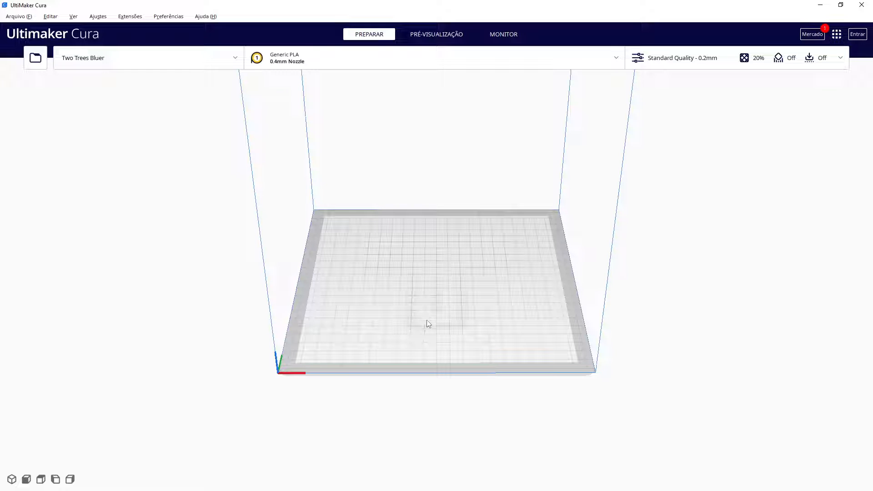
middle_drag(427, 323, 317, 316)
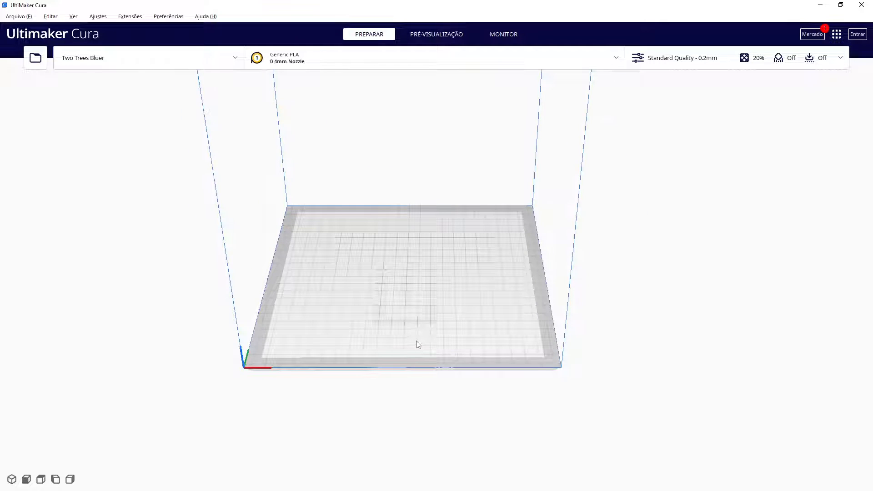
scroll(418, 344, up, 3)
scroll(417, 344, down, 3)
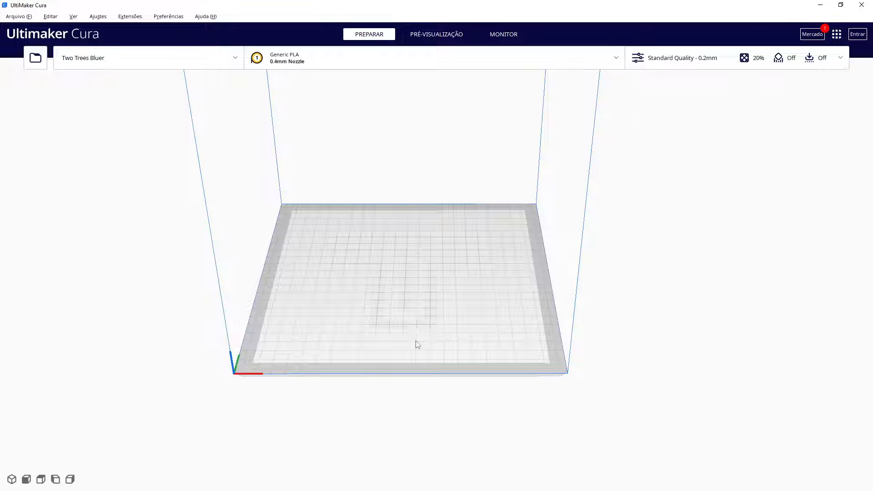
right_drag(422, 339, 565, 217)
scroll(400, 330, up, 2)
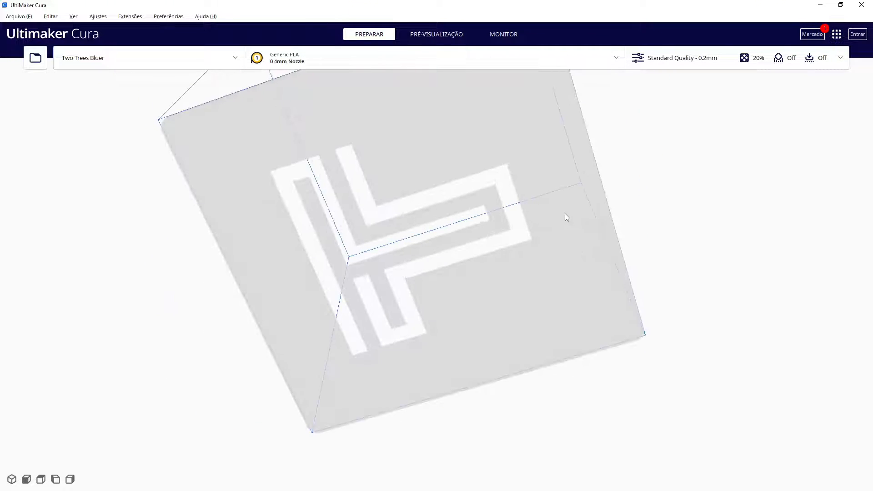
right_drag(704, 246, 589, 184)
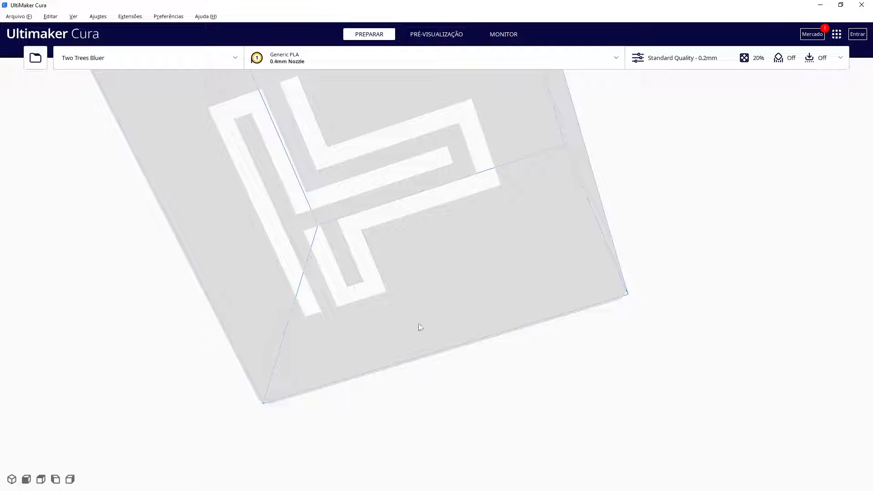
Compare the build plate in the front, top, left and right preset camera views
click(26, 480)
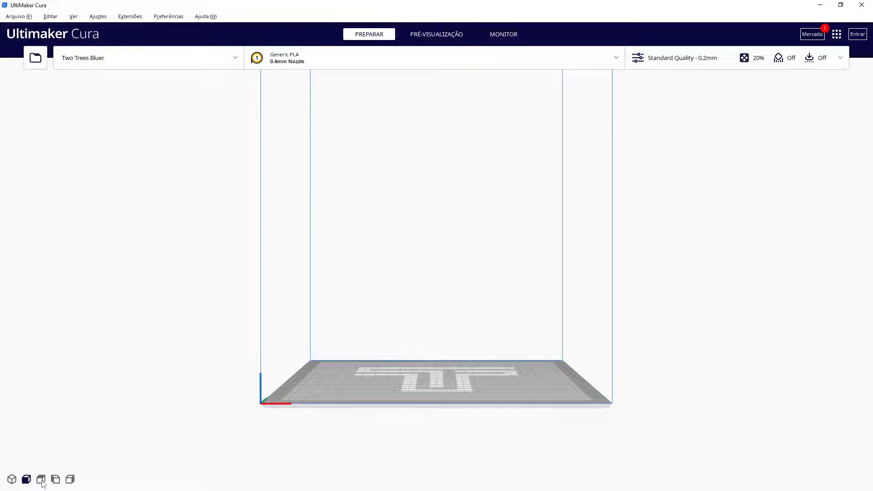
click(41, 480)
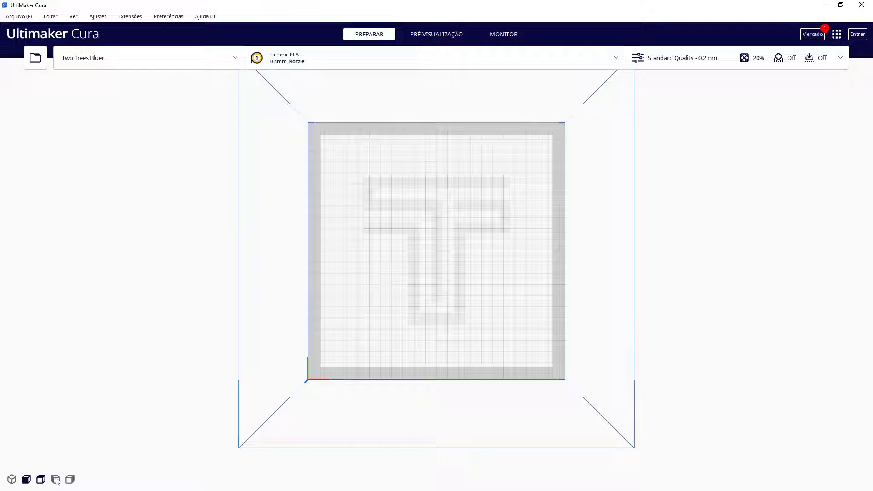
click(56, 480)
click(70, 480)
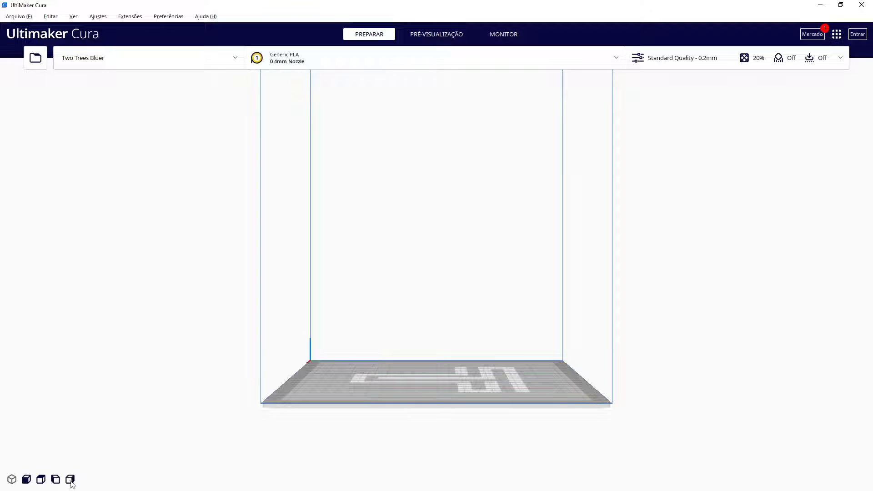
Return to the 3D view and orbit and zoom around the build plate to inspect it
click(12, 479)
right_drag(315, 373, 371, 395)
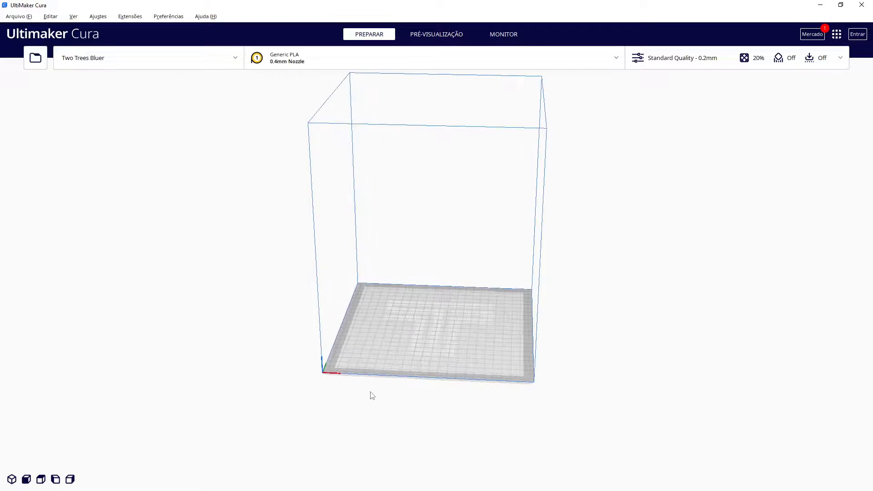
scroll(372, 395, up, 3)
scroll(395, 380, down, 5)
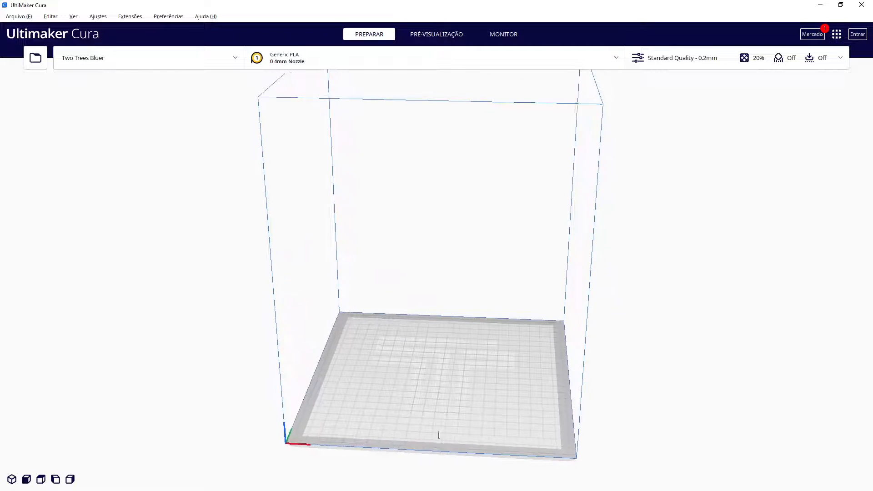
right_drag(449, 402, 353, 358)
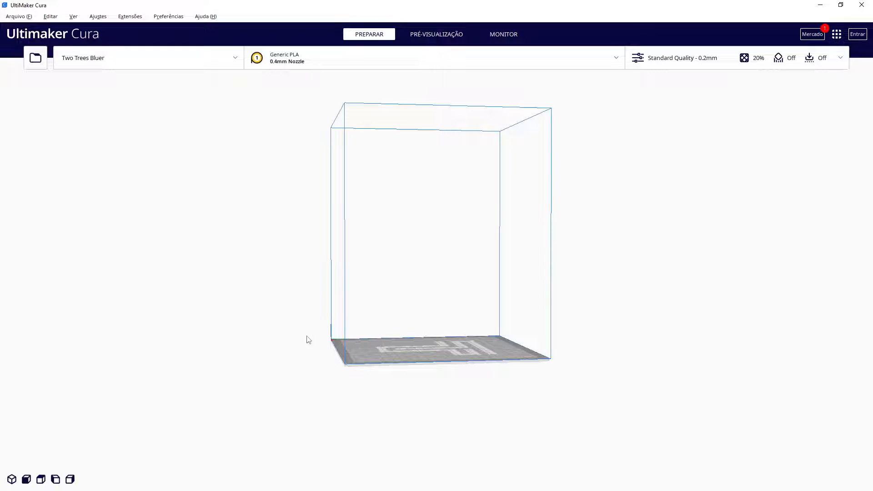
right_drag(302, 347, 521, 383)
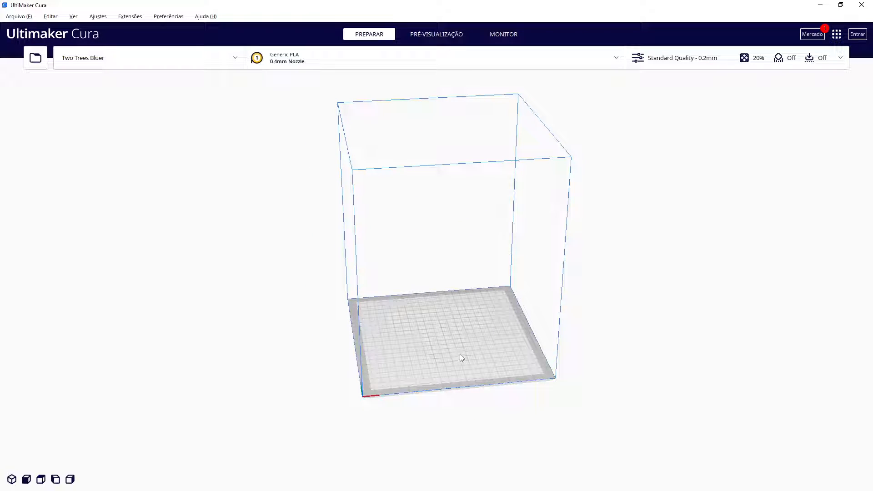
scroll(460, 355, up, 3)
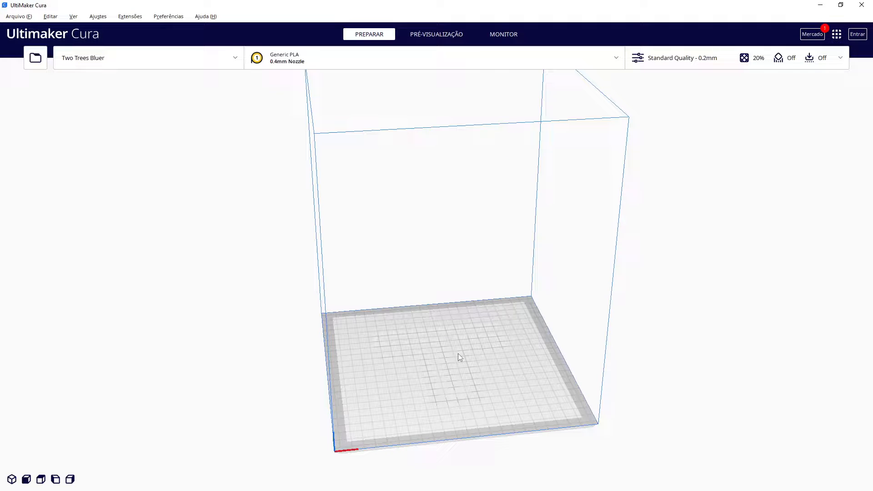
right_drag(503, 395, 459, 388)
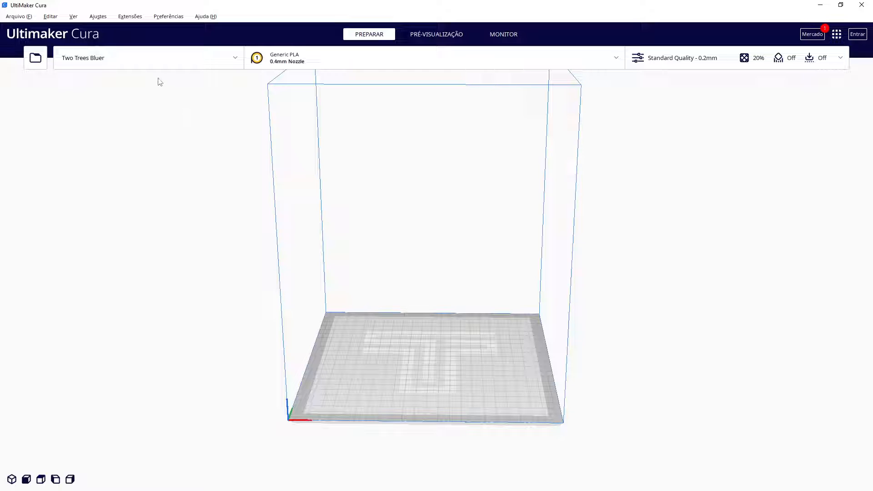
Open the Add Printer dialog and browse the list of local printer manufacturers
click(151, 56)
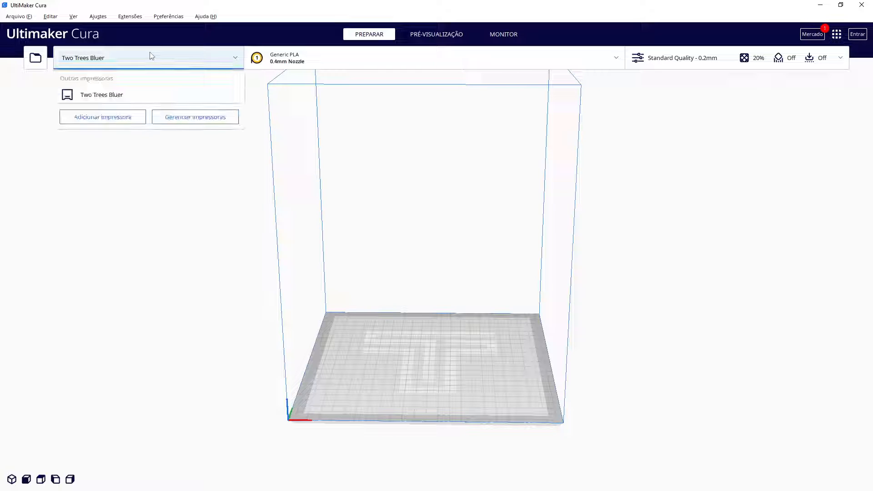
click(129, 121)
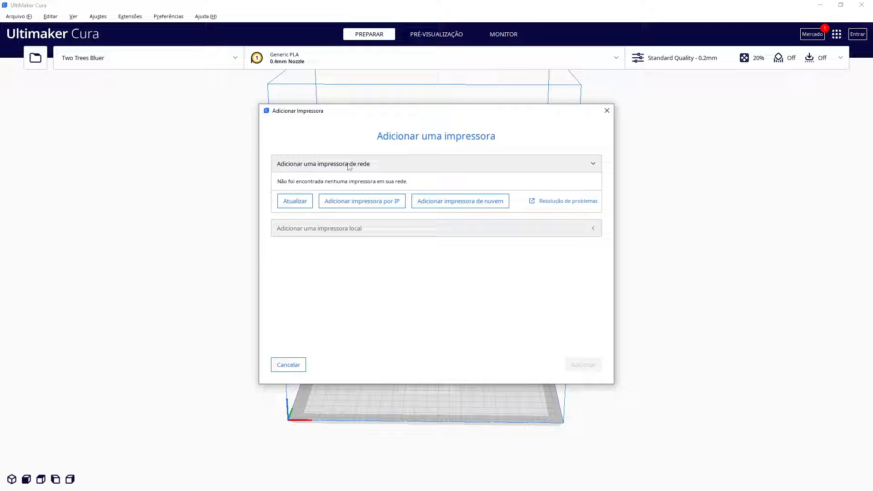
click(382, 233)
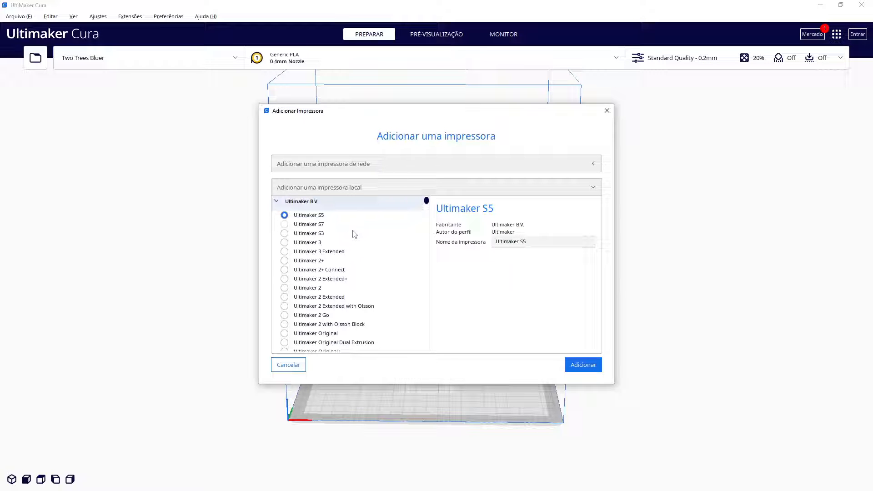
scroll(356, 234, down, 10)
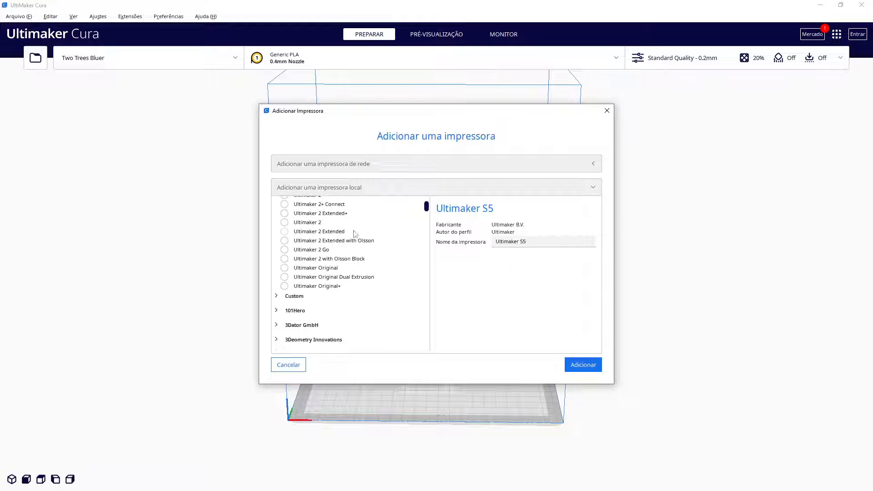
scroll(355, 248, down, 5)
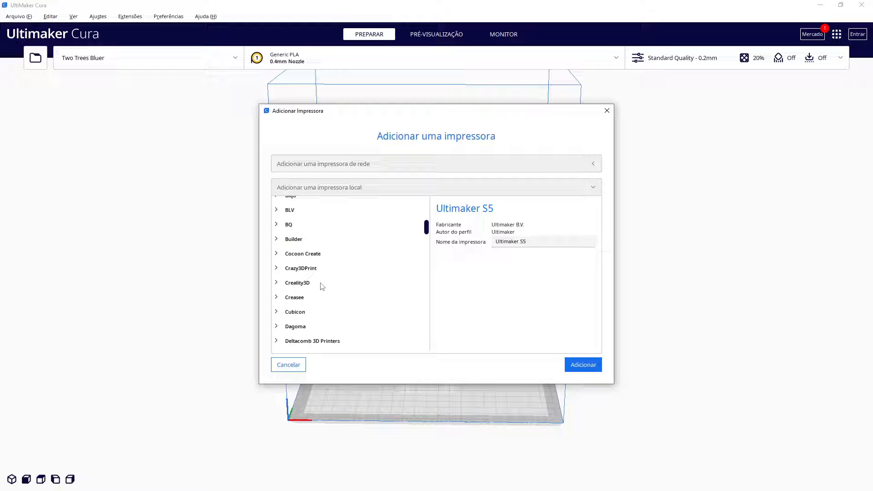
scroll(304, 288, down, 6)
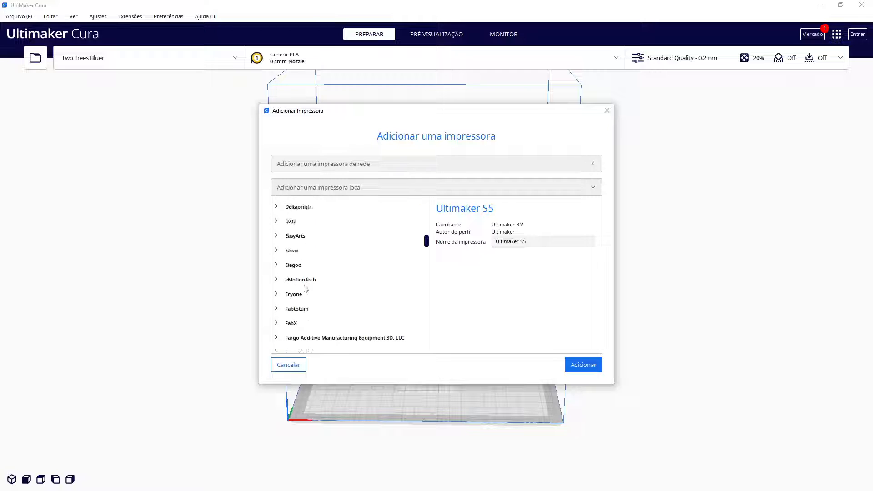
scroll(305, 289, down, 6)
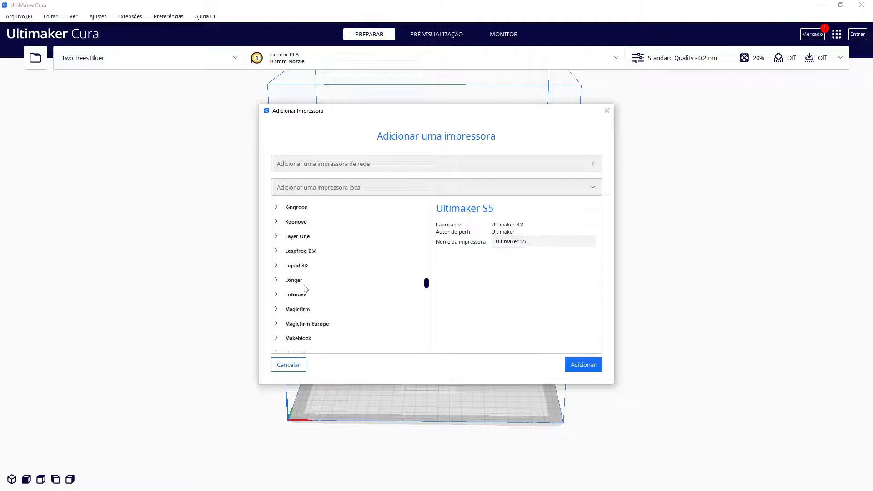
scroll(305, 288, down, 10)
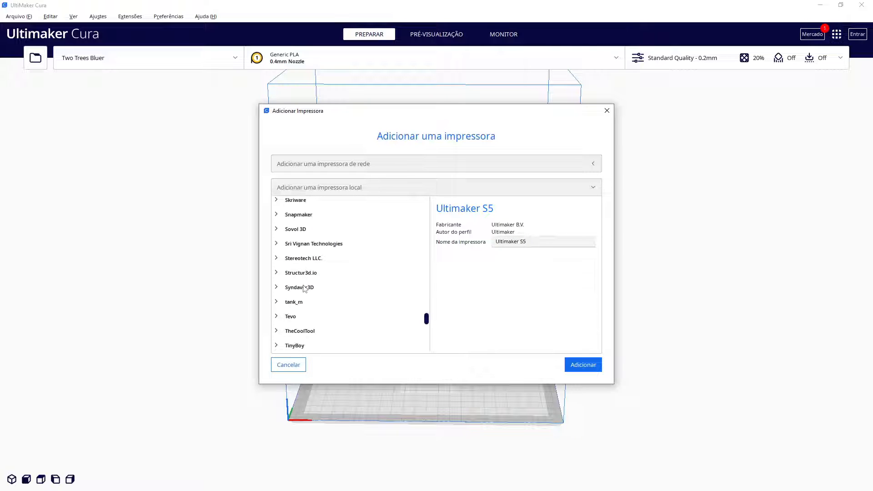
scroll(304, 287, down, 1)
scroll(304, 288, down, 4)
scroll(305, 288, up, 15)
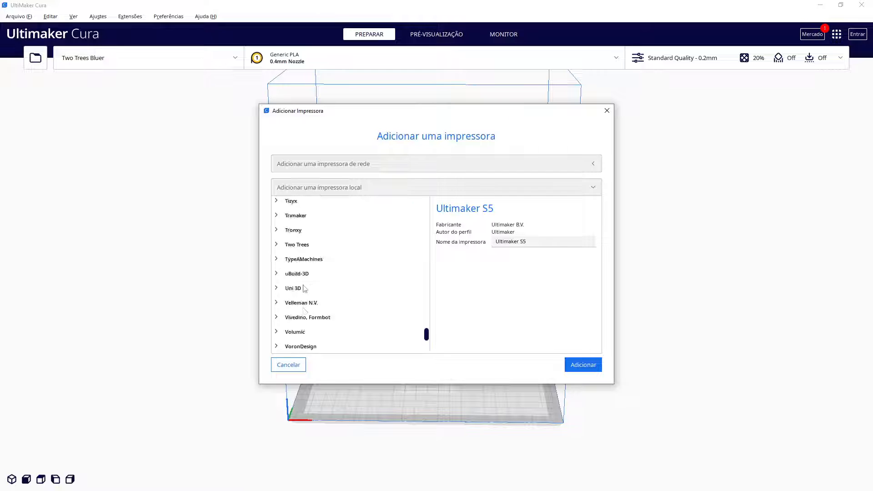
scroll(304, 288, up, 10)
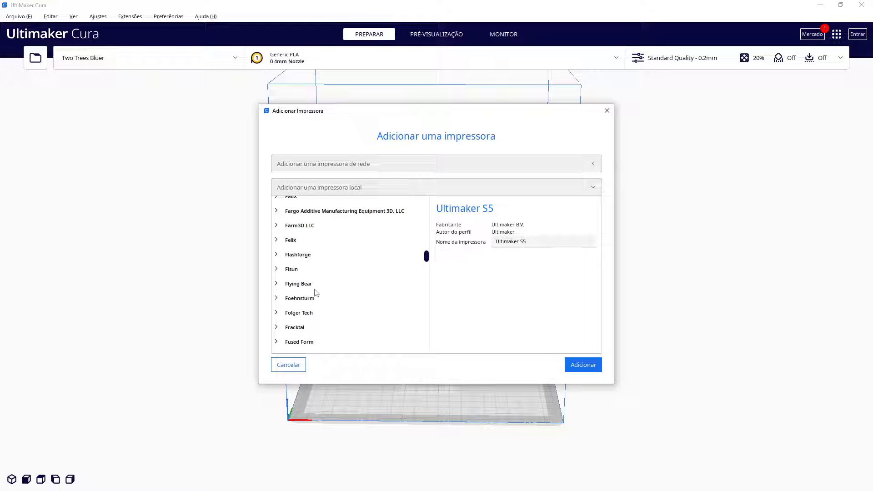
scroll(316, 293, up, 8)
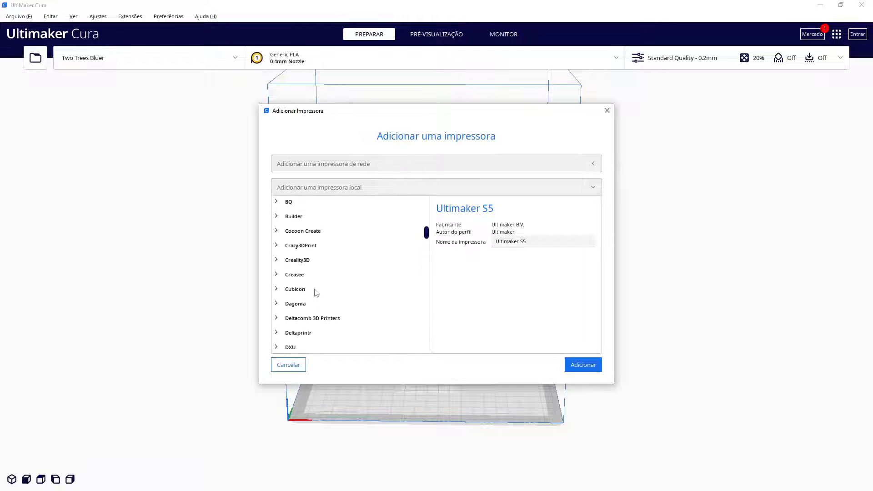
Add the Creality Ender-3 / Ender-3 v2 from the Creality3D group as a local printer
click(302, 264)
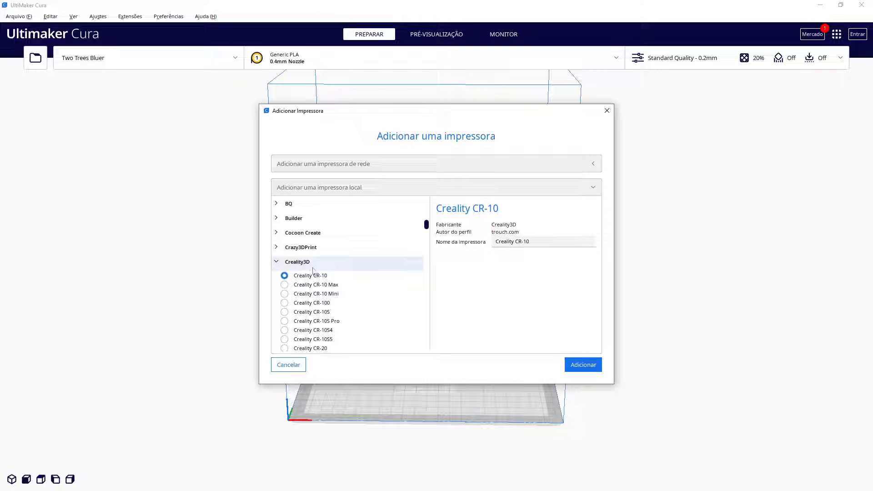
scroll(343, 292, down, 5)
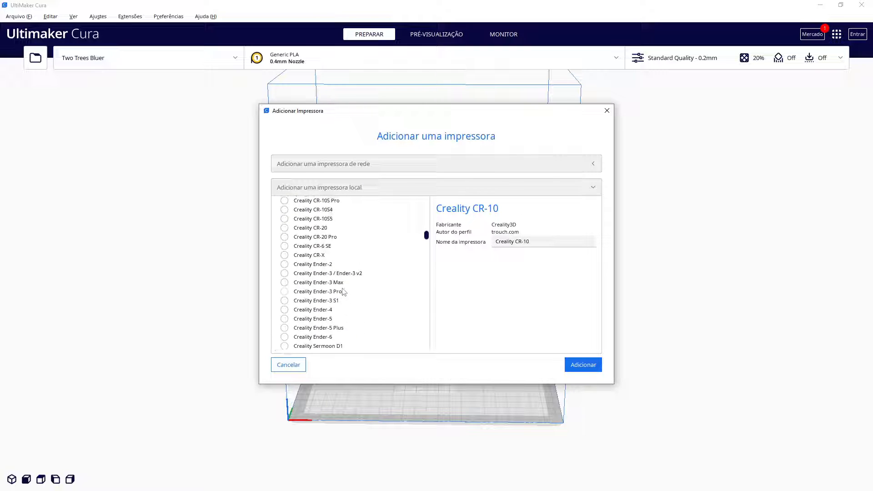
scroll(366, 296, up, 3)
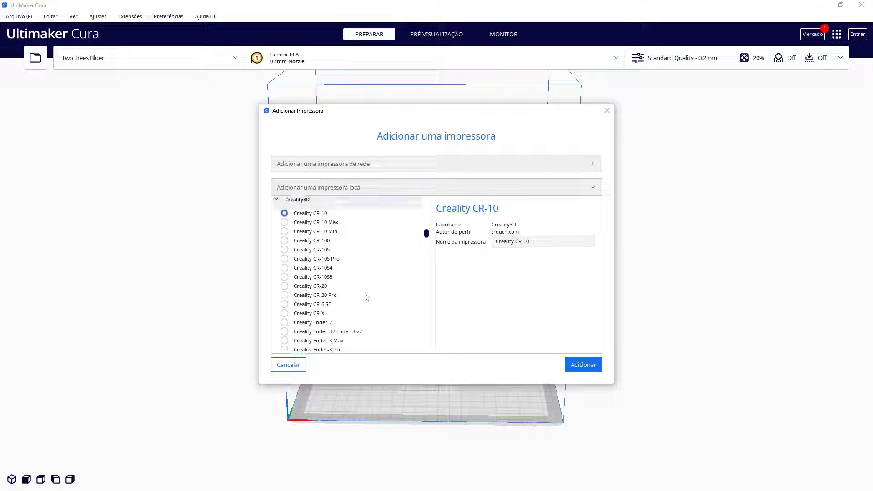
scroll(368, 298, down, 3)
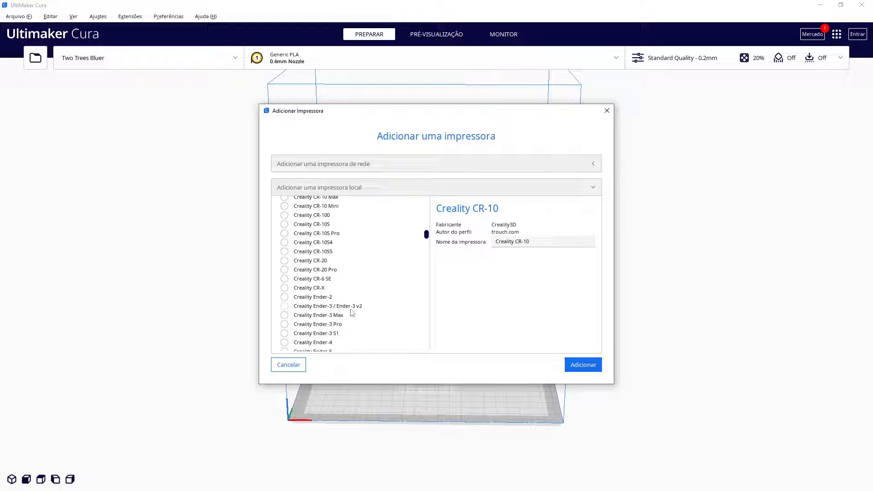
click(284, 307)
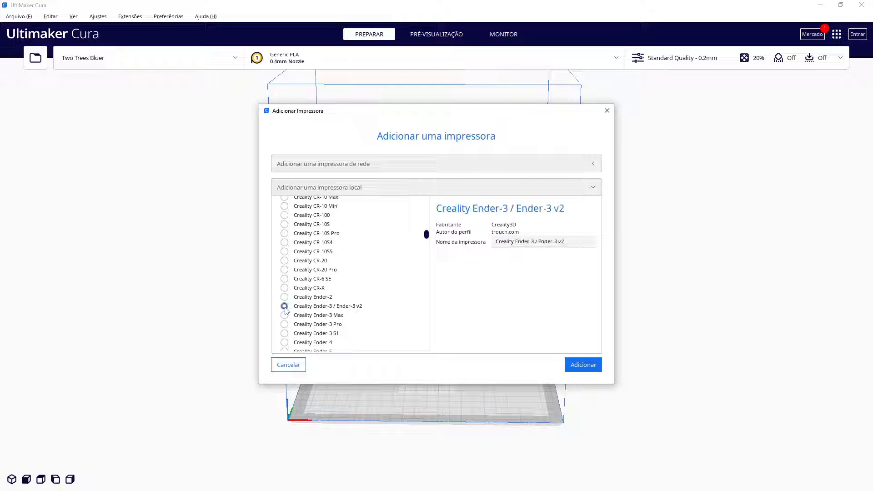
click(578, 364)
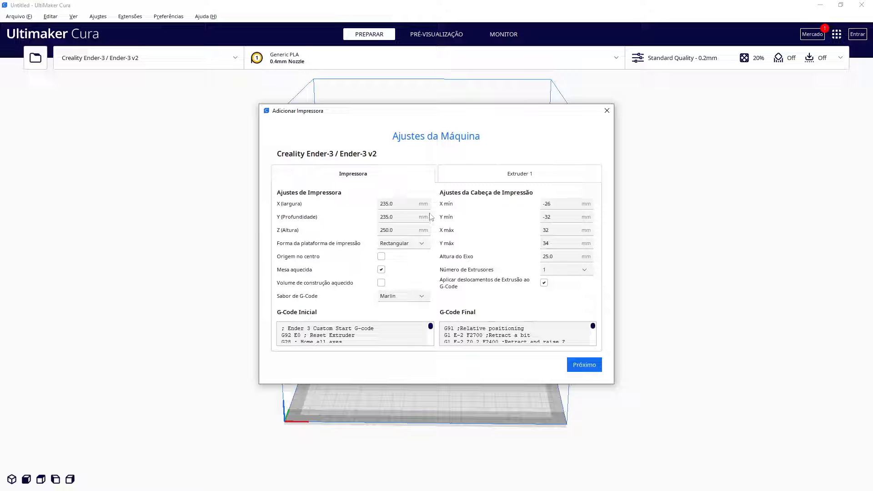
Set the build plate shape to Rectangular in the printer's machine settings
click(416, 245)
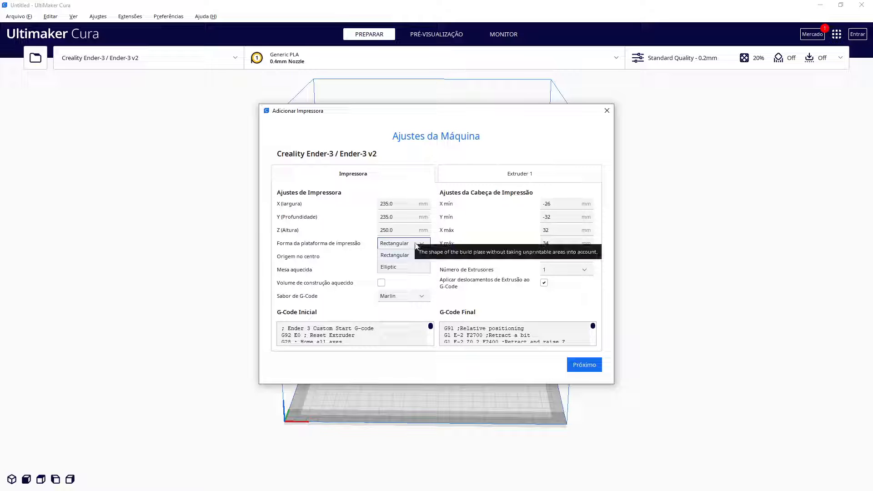
click(395, 255)
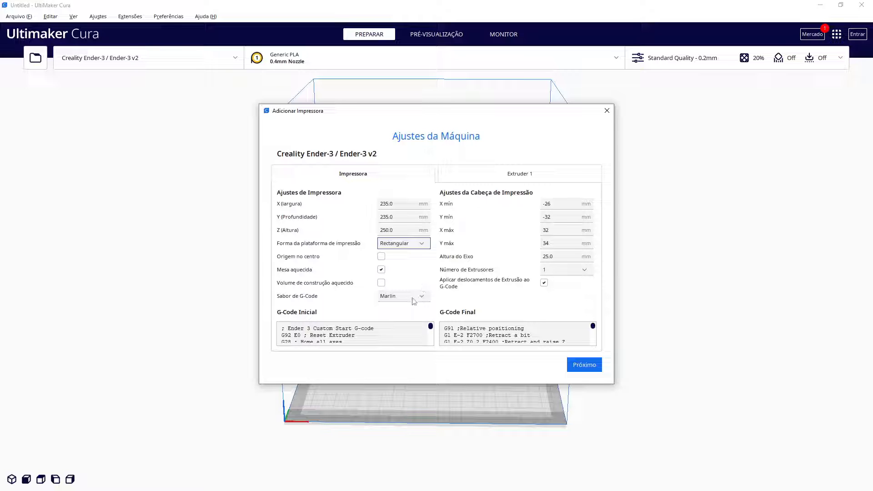
scroll(372, 336, down, 2)
scroll(371, 336, up, 3)
Check the Extruder 1 nozzle settings and finish the machine settings
mouse_move(529, 225)
click(482, 175)
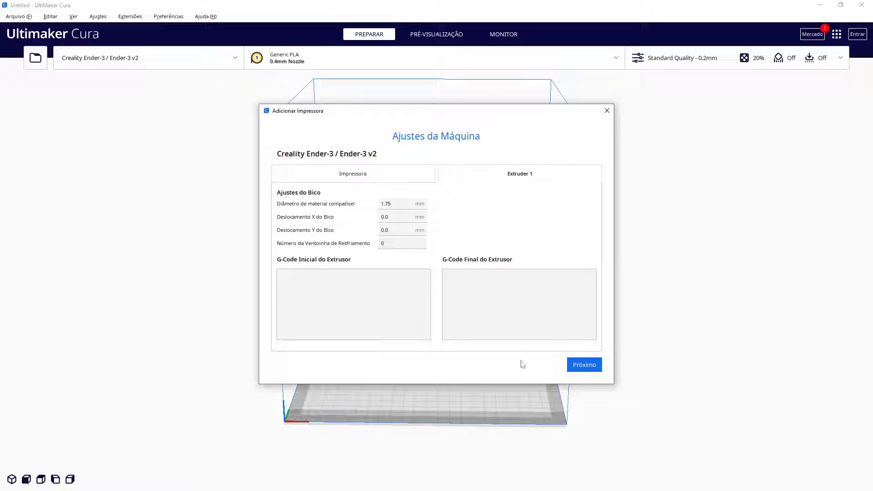
click(577, 368)
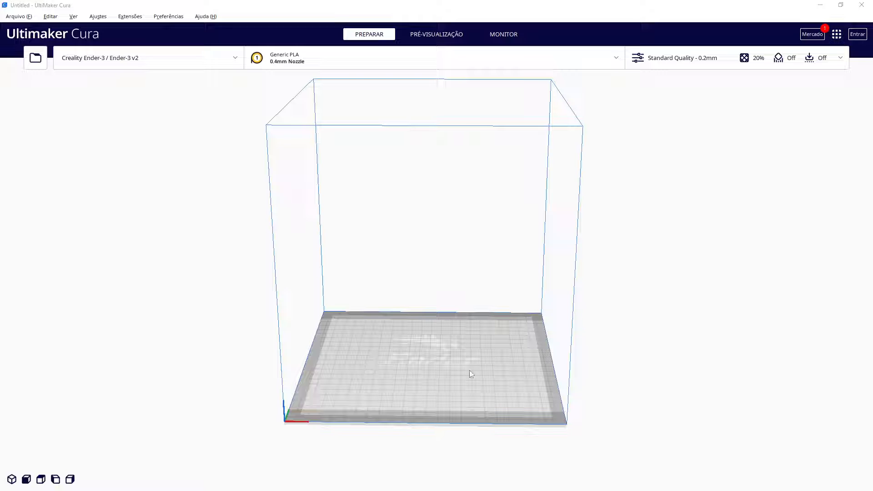
Switch the active printer to Two Trees Bluer
scroll(441, 407, up, 5)
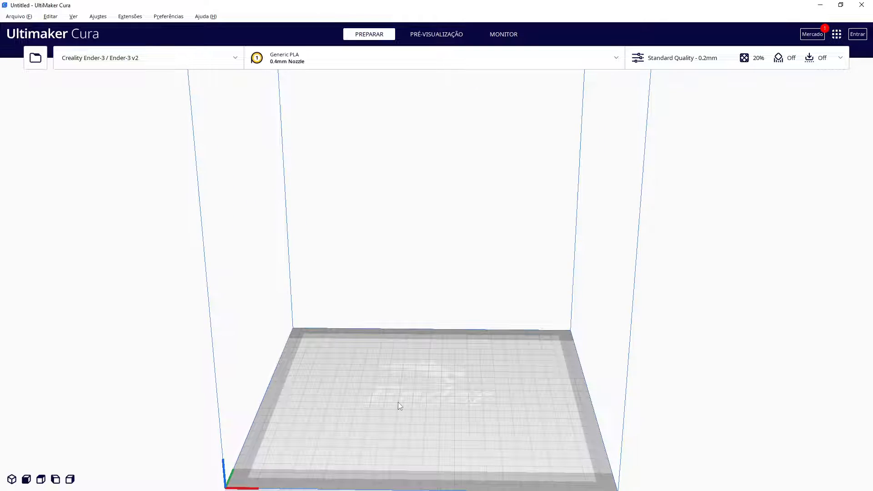
scroll(398, 401, down, 5)
right_drag(389, 335, 390, 384)
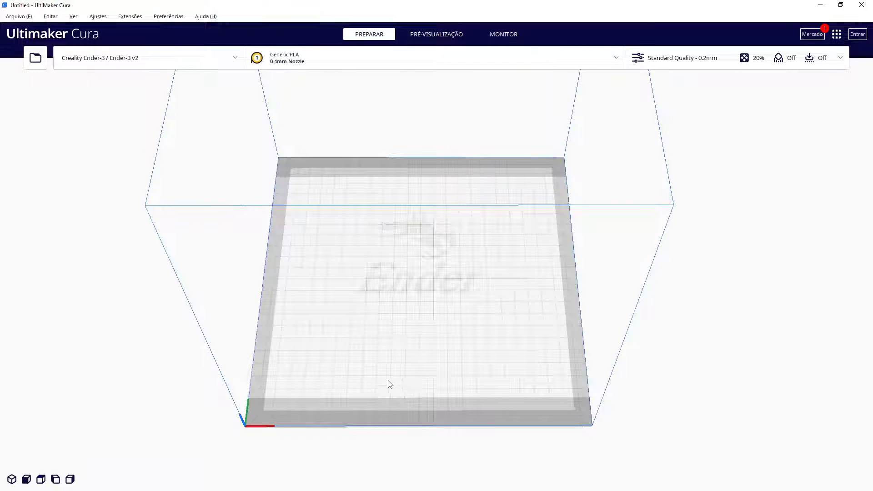
click(160, 57)
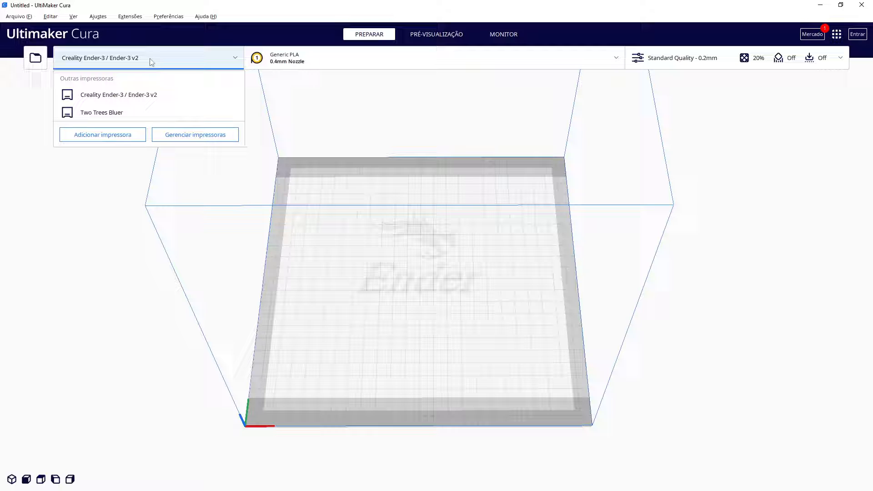
click(114, 112)
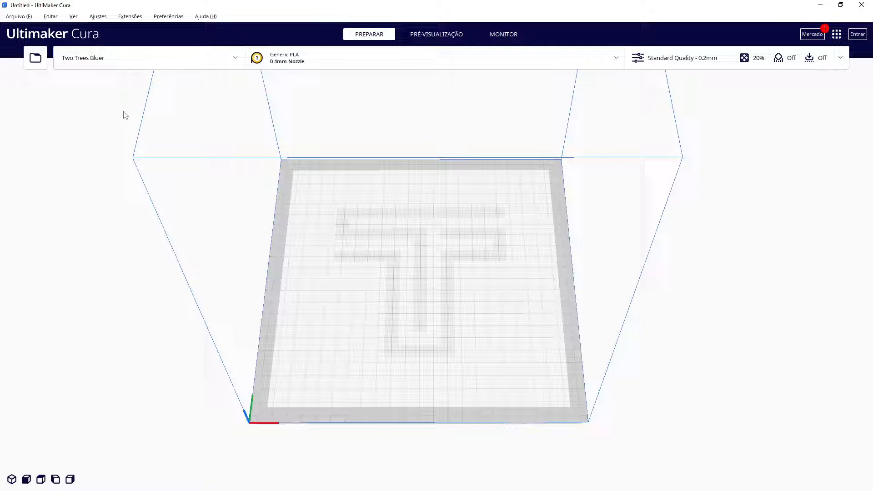
Switch the active printer back to Creality Ender-3 / Ender-3 v2
click(108, 56)
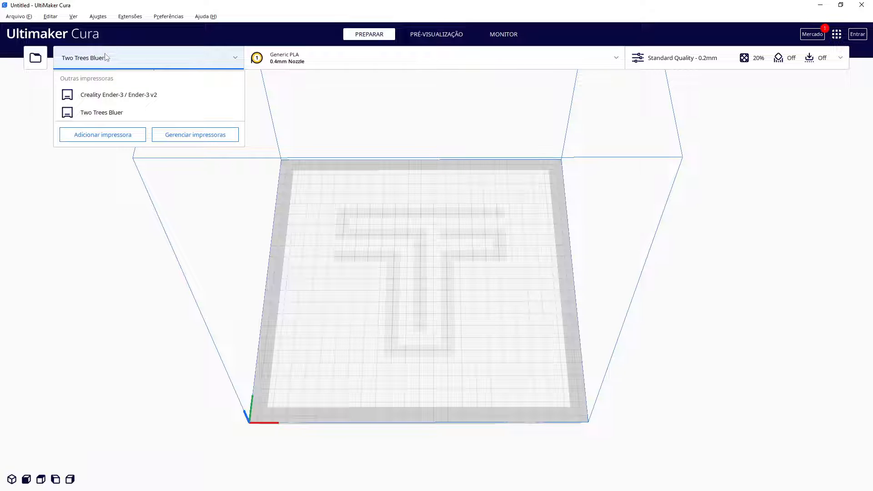
click(122, 96)
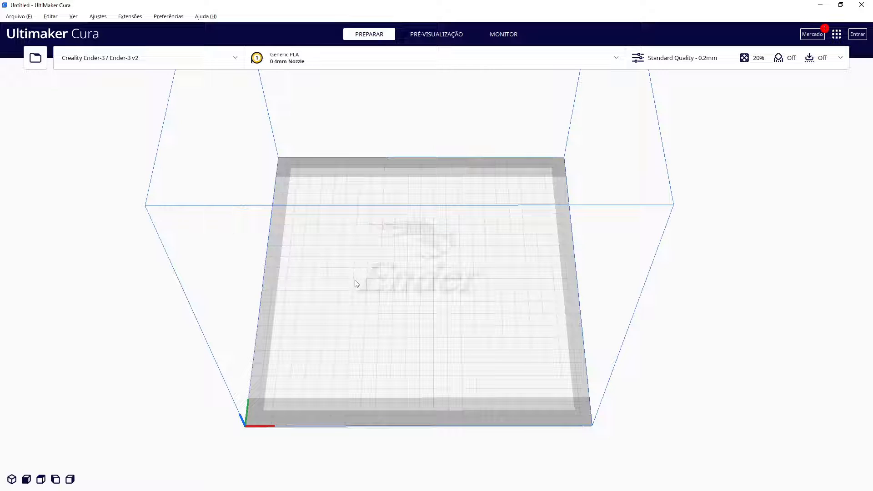
mouse_move(400, 281)
right_down()
mouse_move(414, 309)
mouse_move(411, 286)
right_up()
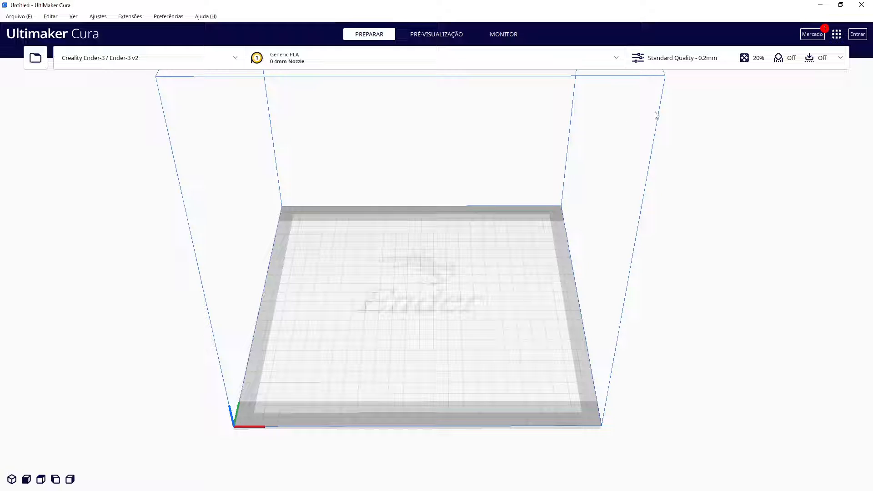
Open the print settings and look through the available quality profiles
click(740, 61)
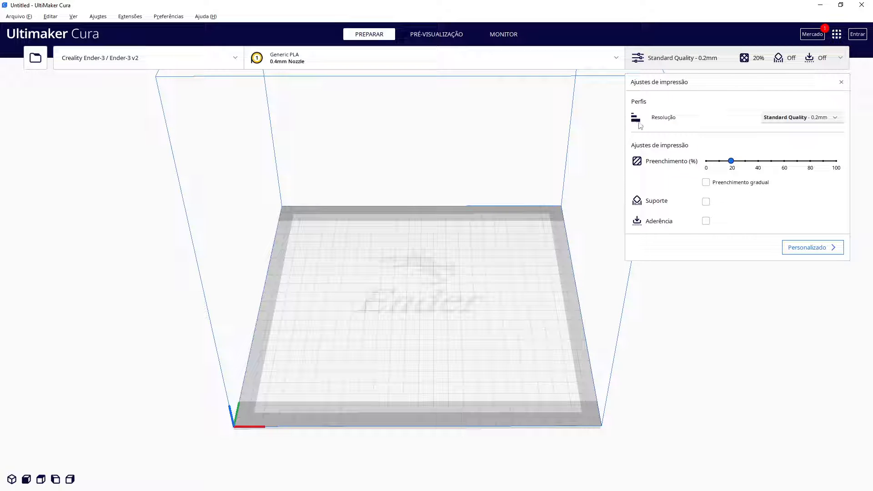
click(778, 122)
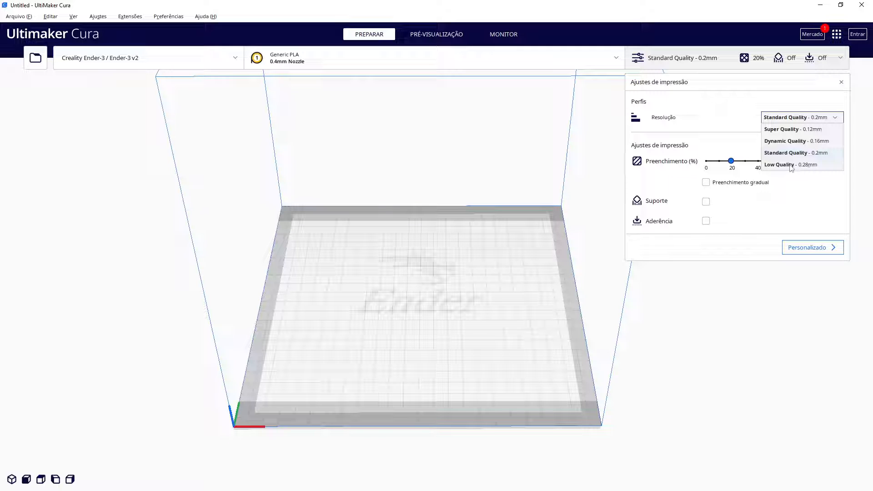
click(748, 117)
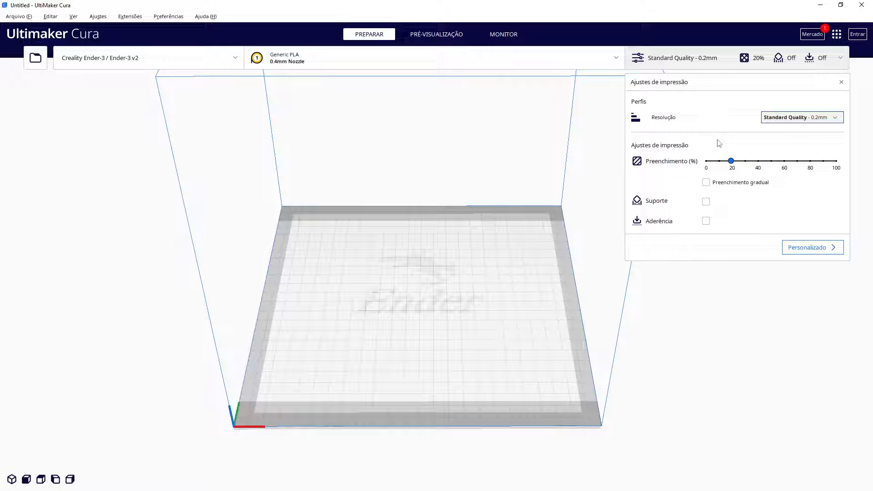
Try infill densities of 0%, 100% and 10%, ending back at 20%
click(705, 161)
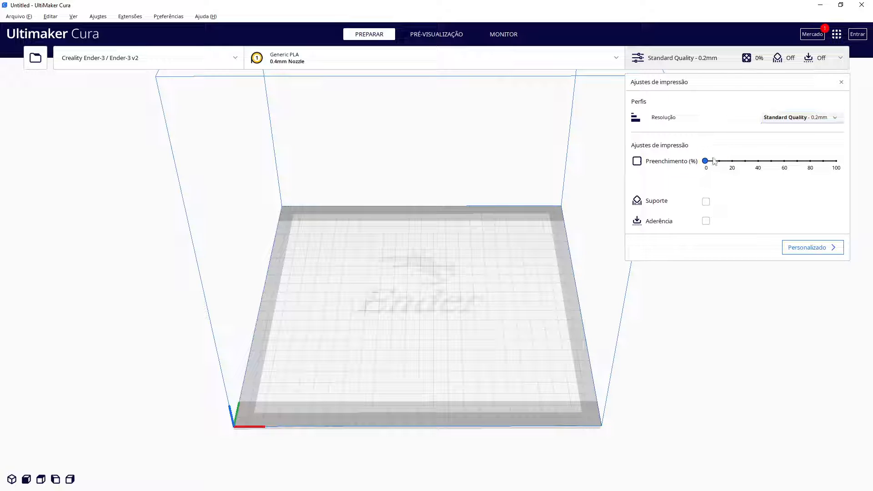
click(836, 162)
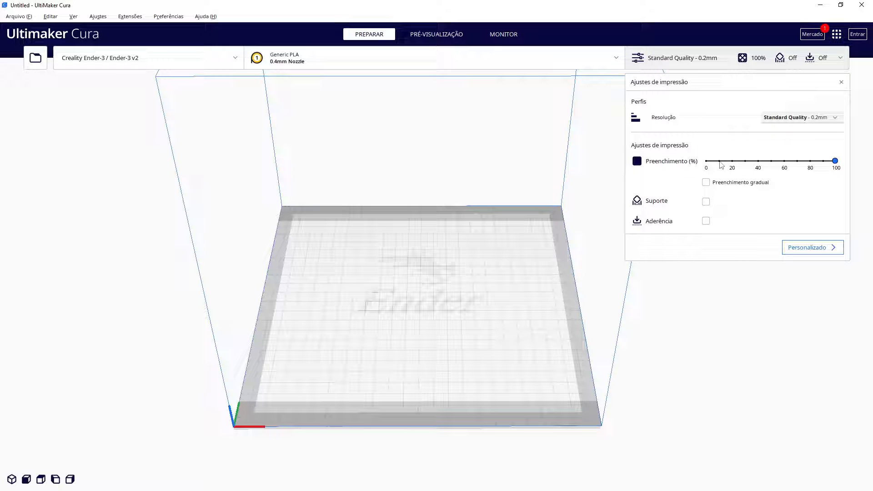
drag(721, 165, 731, 162)
click(721, 164)
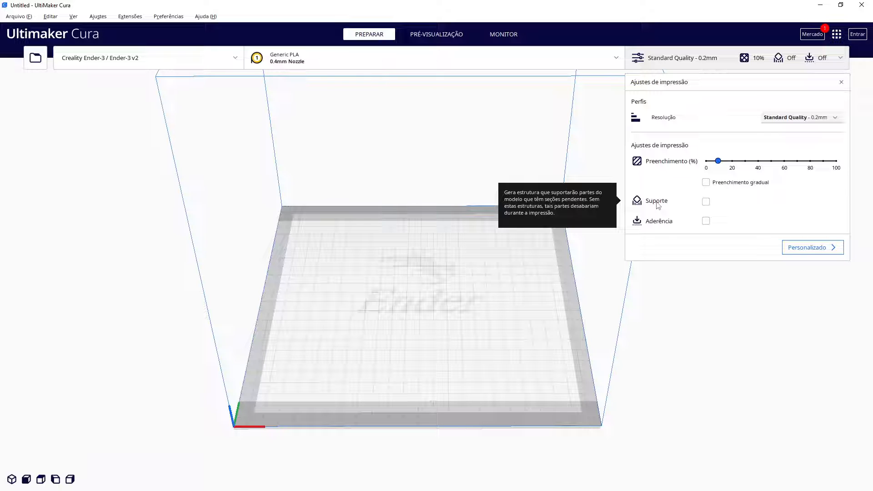
mouse_move(661, 225)
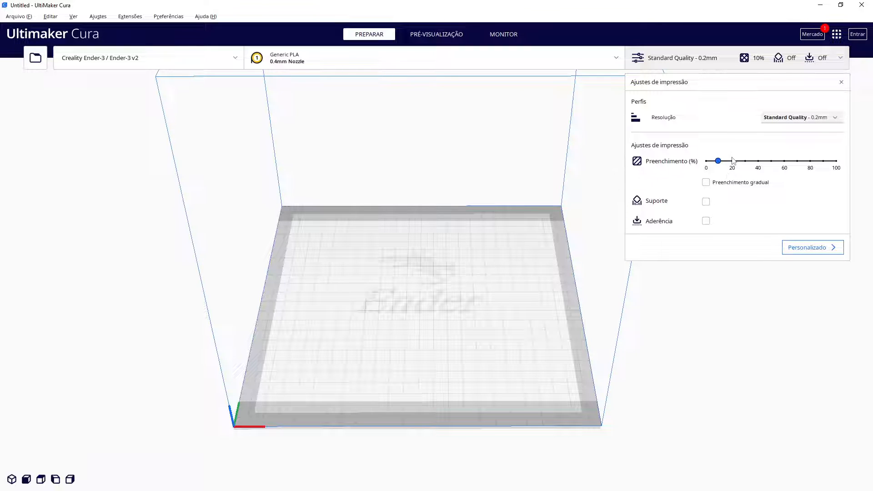
drag(718, 161, 730, 161)
Enable support and keep the Standard Quality - 0.2mm profile
click(706, 202)
click(783, 120)
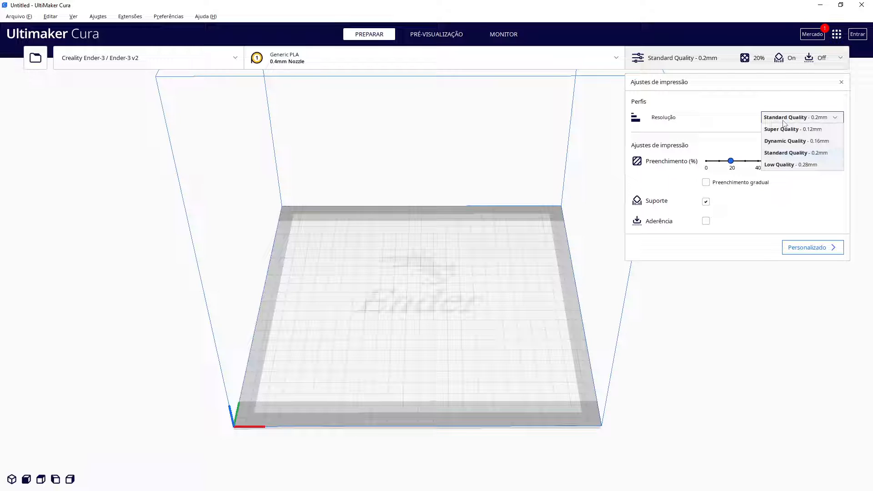
click(787, 154)
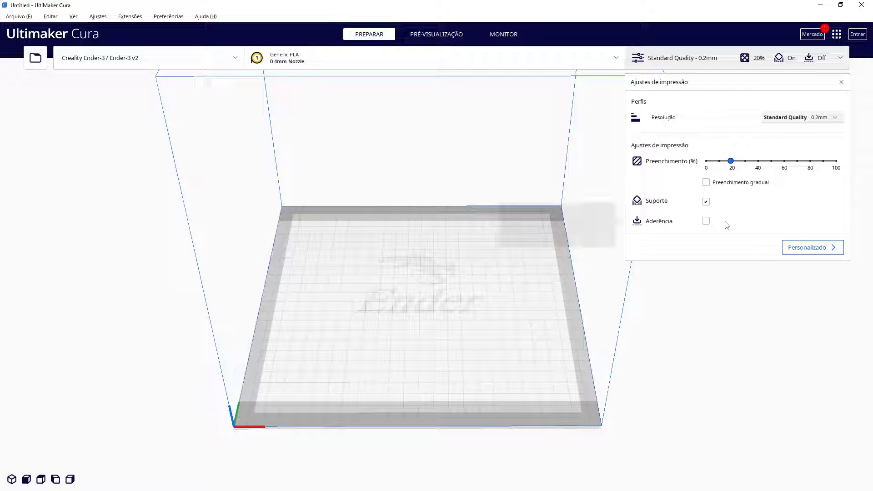
Open the custom print settings and browse the Quality category's extrusion width settings
click(794, 249)
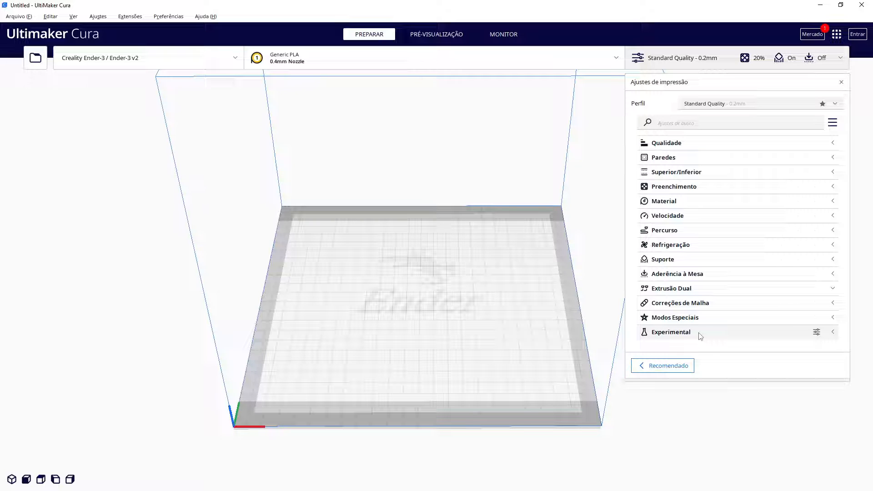
click(669, 148)
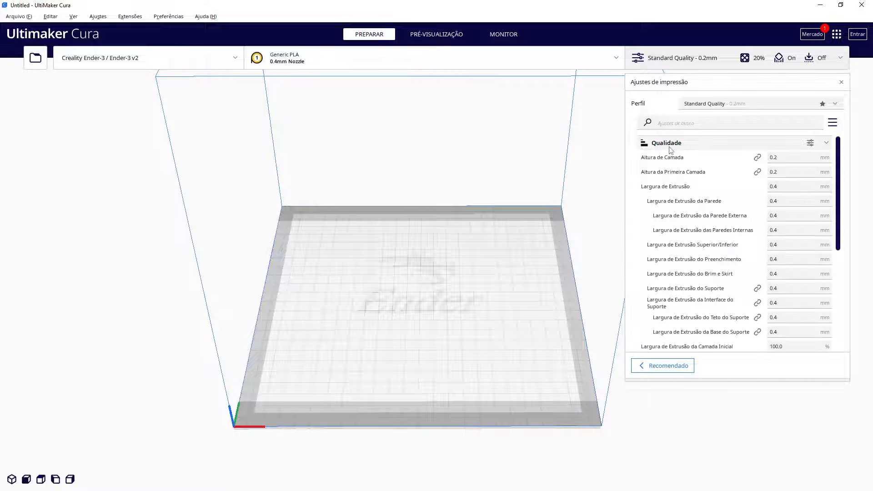
scroll(683, 188, down, 2)
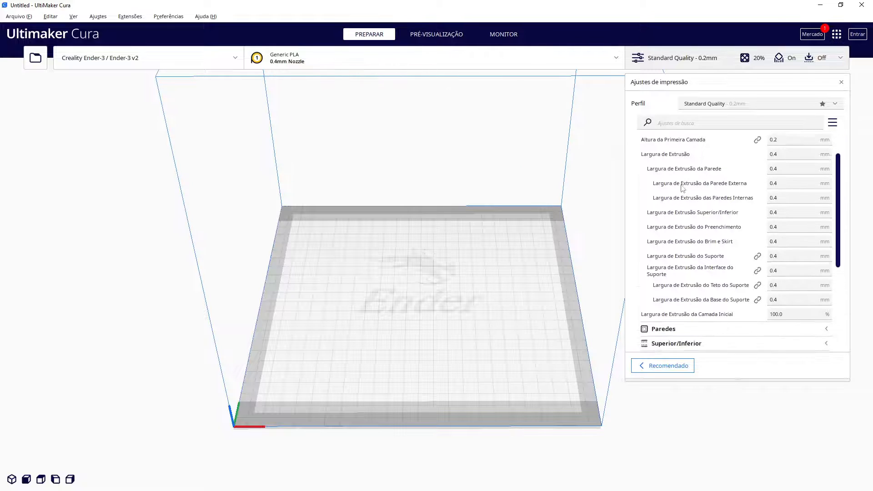
scroll(683, 189, down, 5)
click(677, 214)
scroll(677, 214, down, 3)
scroll(684, 268, up, 5)
click(684, 269)
scroll(674, 200, up, 4)
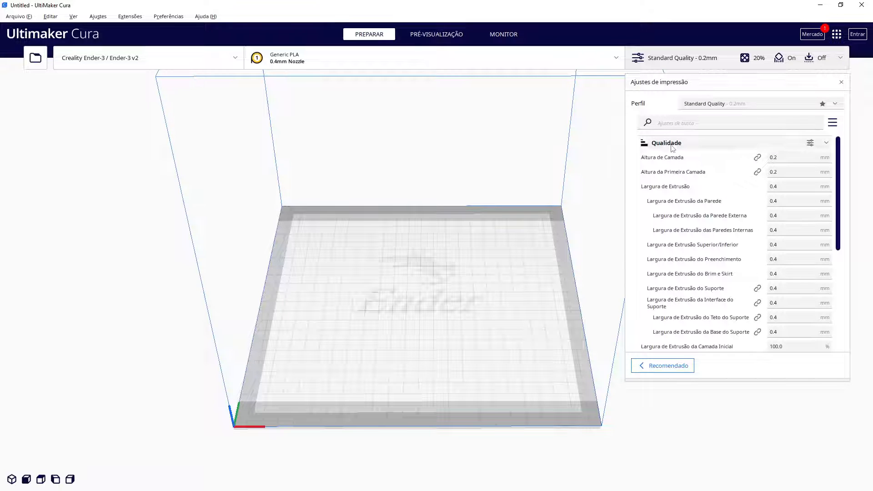
click(671, 144)
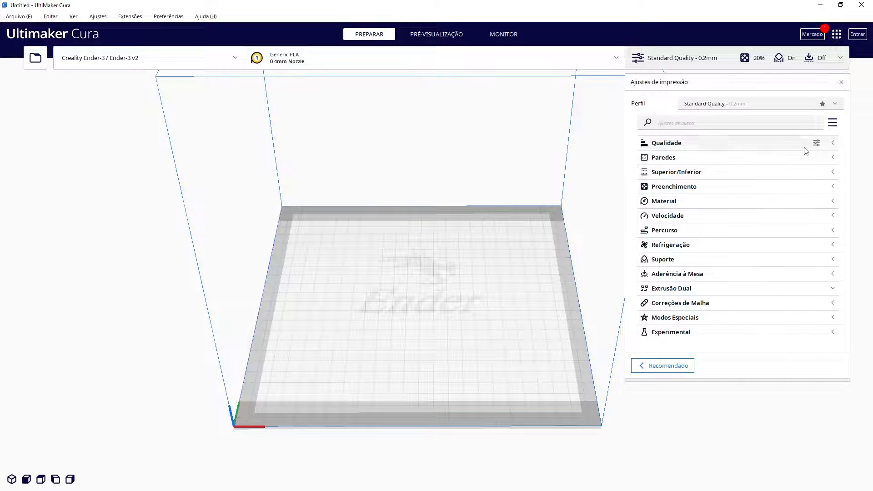
Switch the settings visibility to Basic, Advanced and back to All, then close the print settings
click(832, 124)
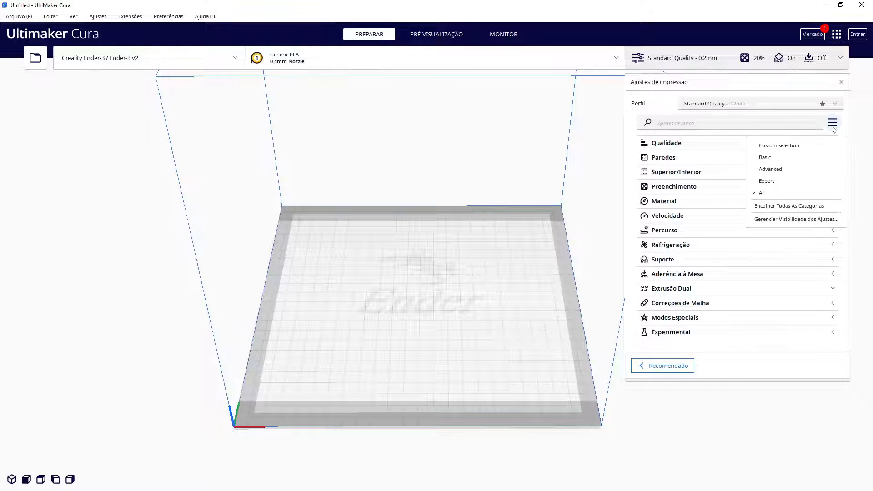
click(796, 159)
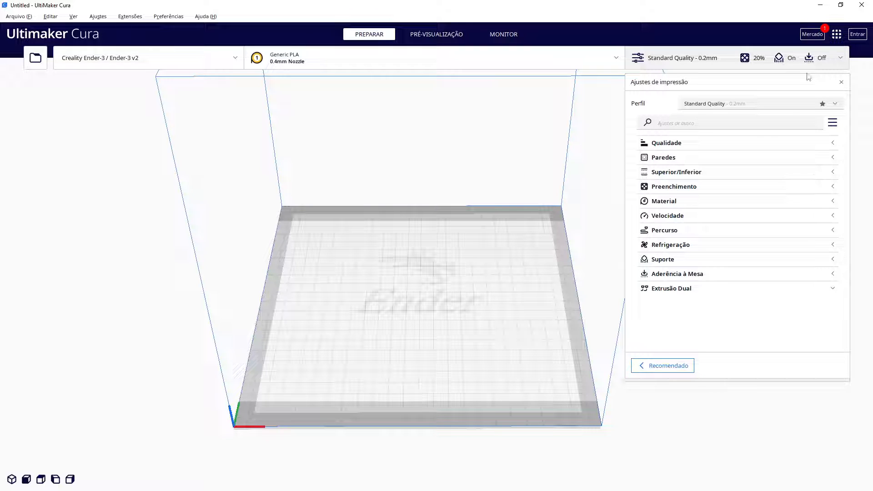
click(833, 123)
click(790, 171)
click(833, 123)
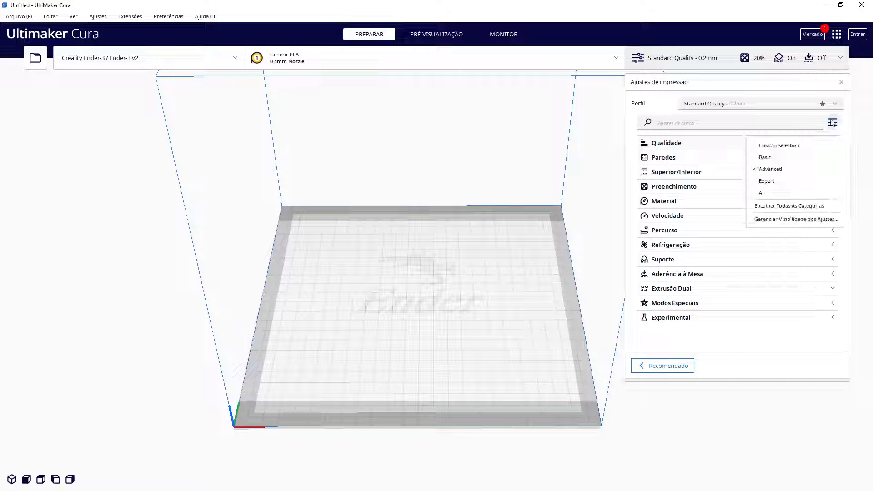
click(793, 194)
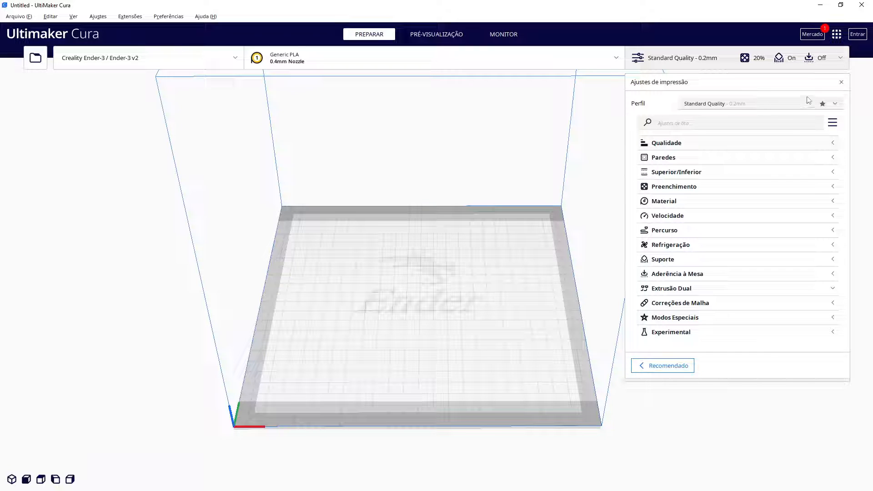
click(841, 83)
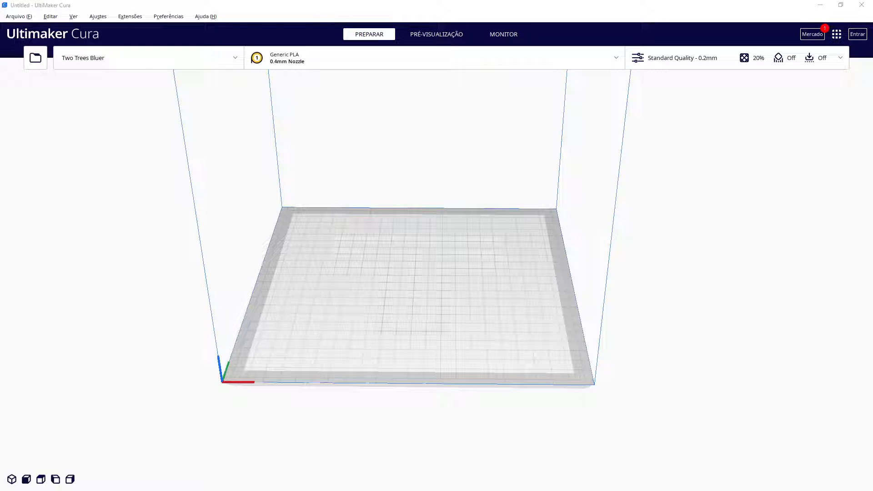
Load the Robot_Maker_Faire_150pc model onto the build plate, then delete it
drag(195, 286, 382, 291)
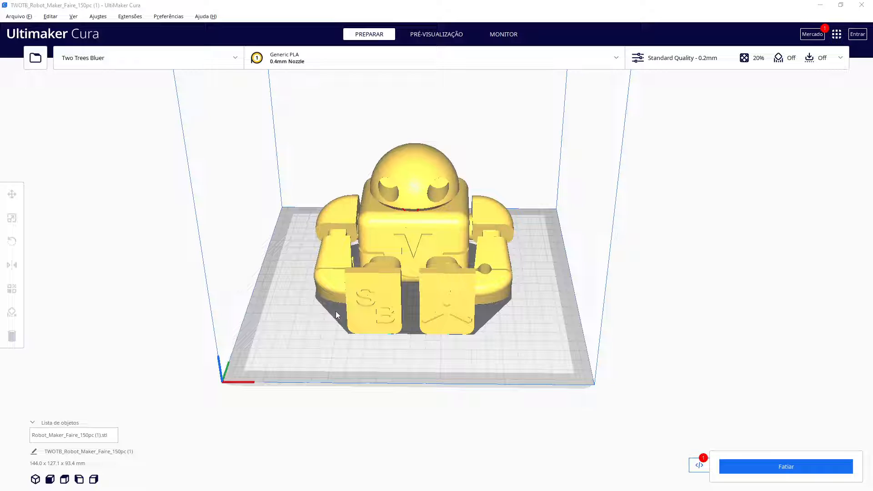
right_drag(400, 356, 396, 341)
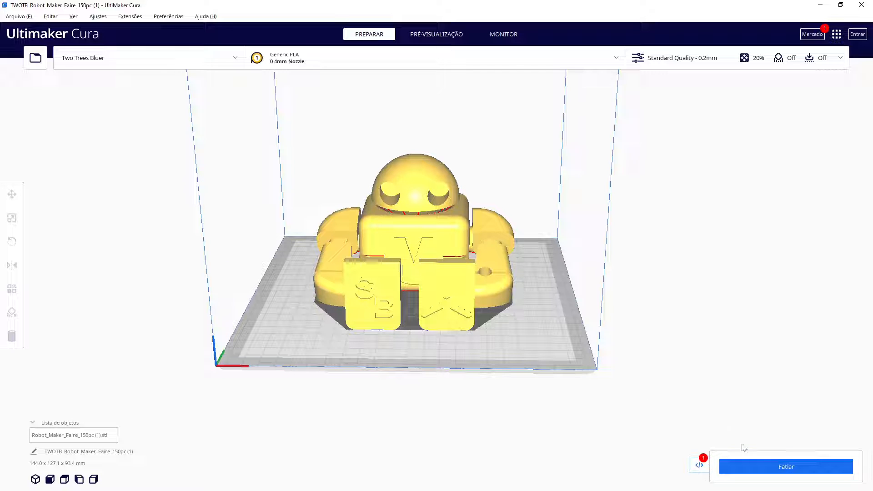
click(467, 288)
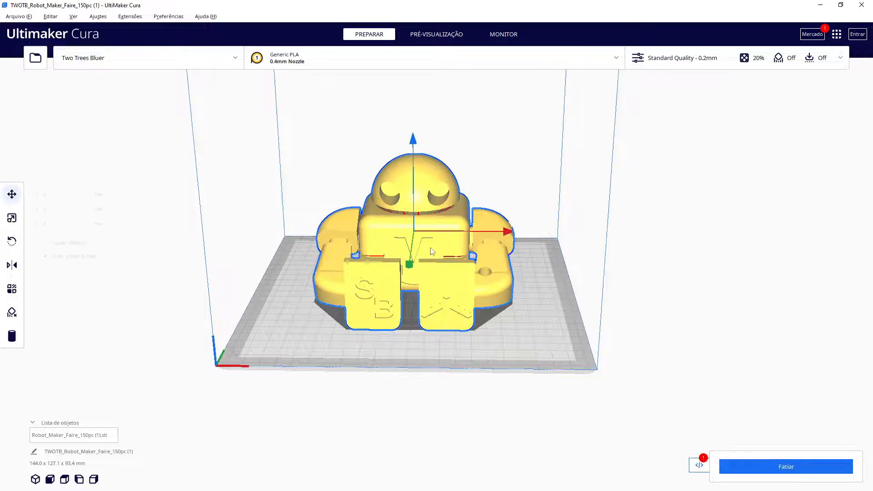
key(Delete)
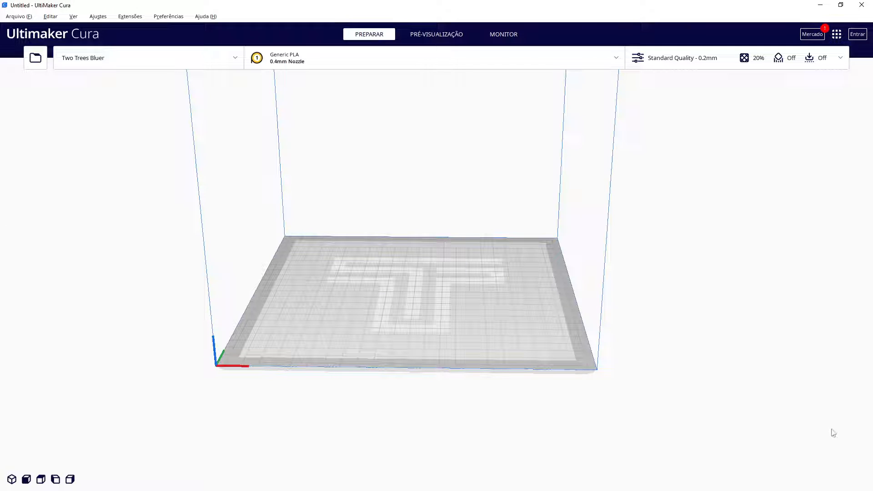
Load the Robot_Maker_Faire_150pc model again and select it with the Move tool
drag(0, 291, 440, 288)
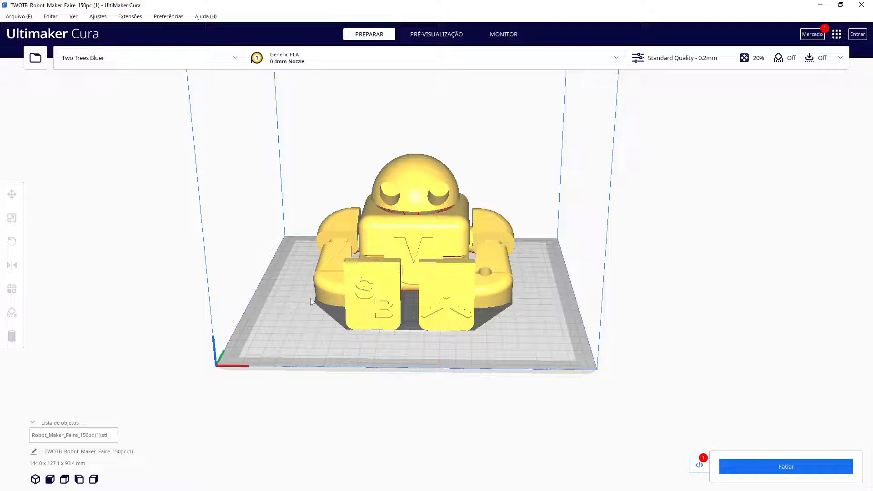
click(385, 247)
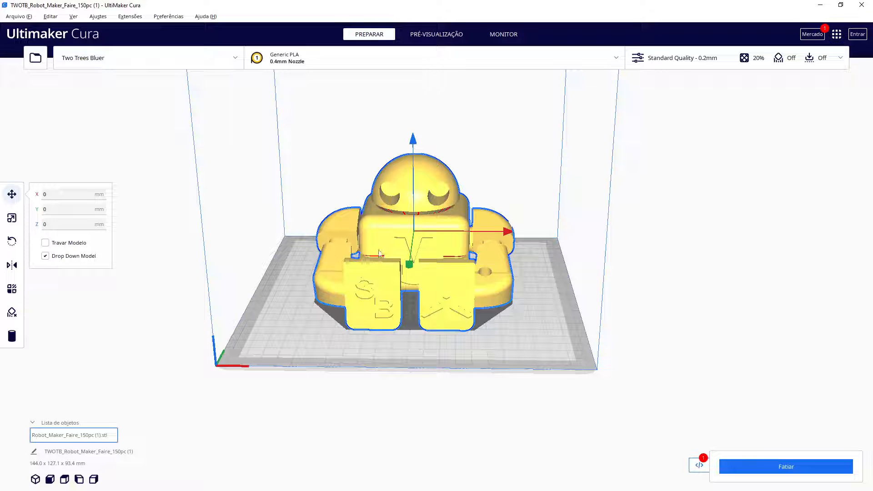
click(288, 296)
click(368, 256)
Move the robot around the build plate, placing it near the centre at about X -7 mm, Y 20 mm
drag(409, 267, 404, 310)
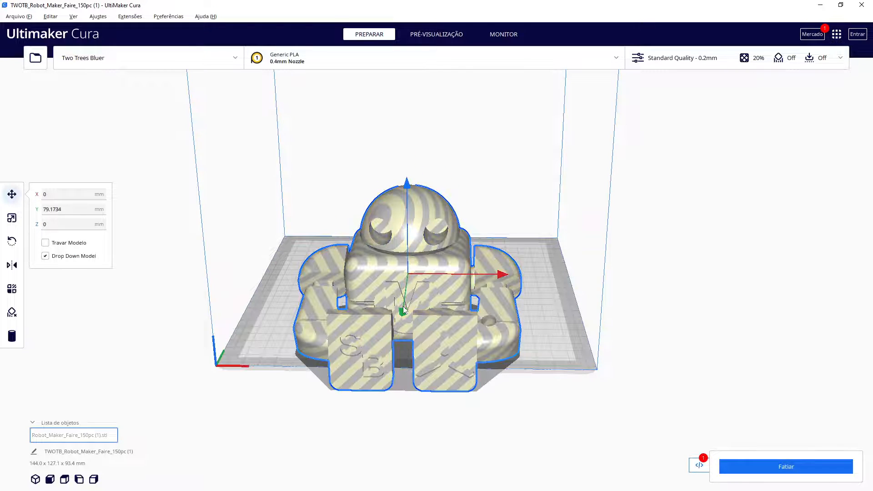
mouse_move(546, 298)
right_down()
mouse_move(429, 299)
mouse_move(350, 267)
mouse_move(517, 269)
mouse_move(547, 298)
right_up()
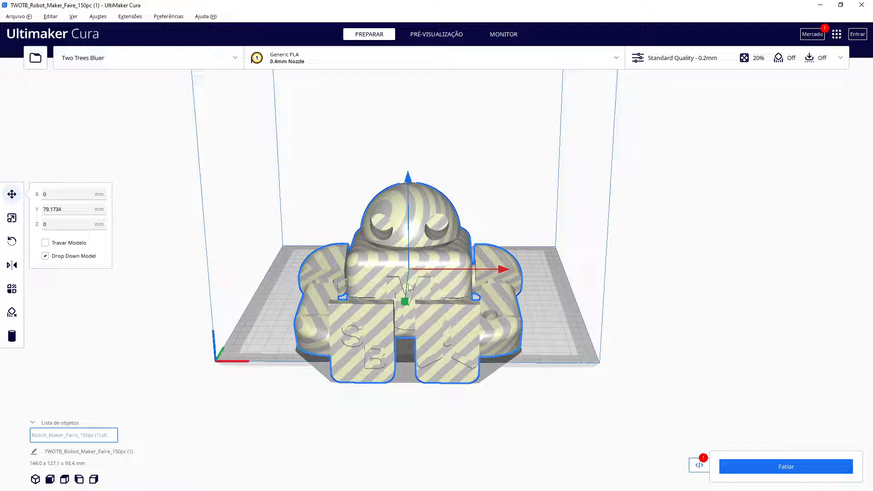
drag(405, 302, 408, 279)
right_drag(408, 280, 355, 291)
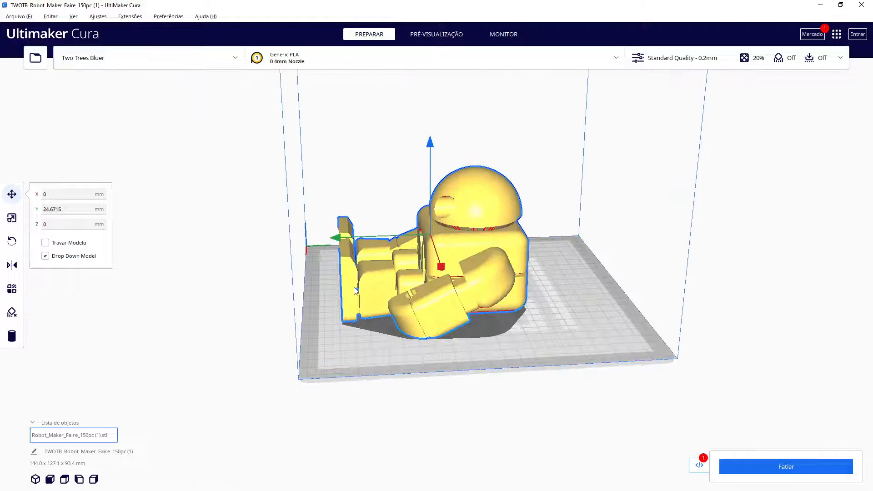
right_drag(353, 379, 475, 379)
drag(495, 268, 589, 313)
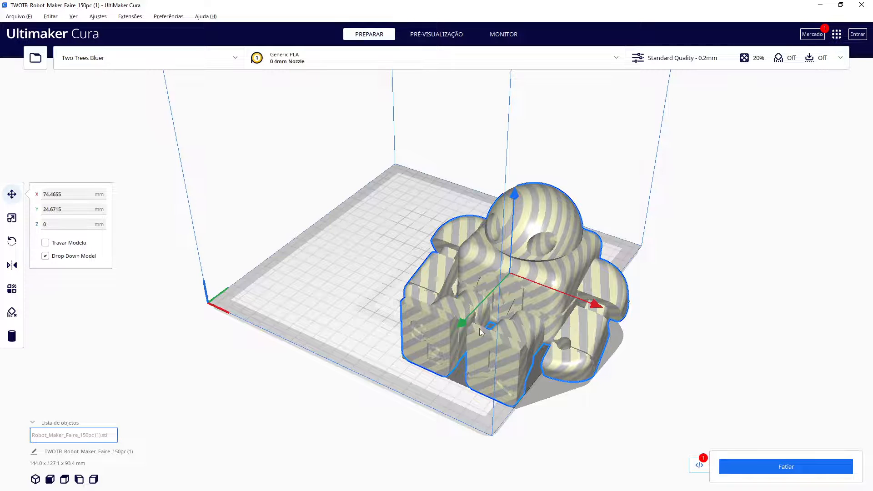
right_drag(474, 320, 541, 318)
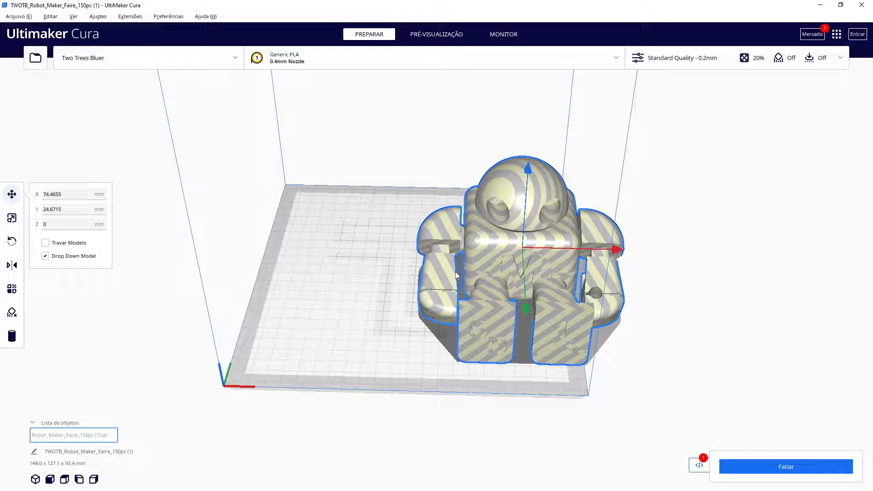
drag(490, 258, 410, 248)
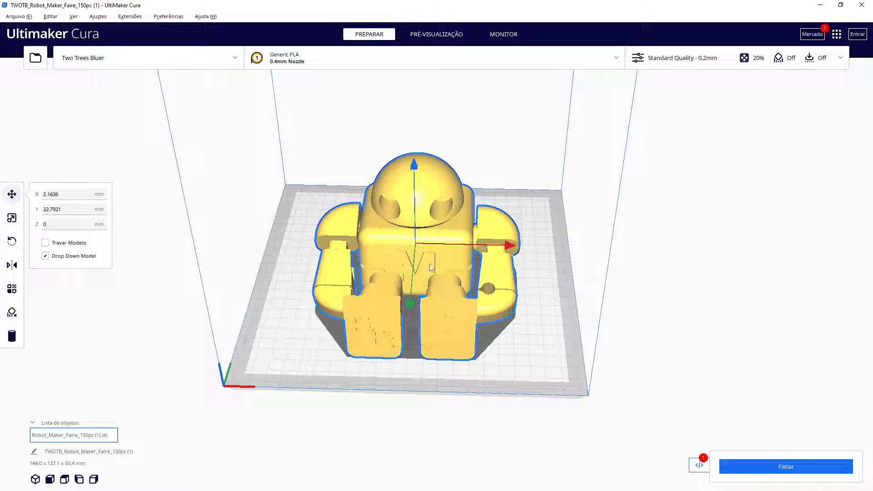
mouse_move(428, 262)
mouse_down()
mouse_move(468, 264)
mouse_move(417, 263)
mouse_up()
right_drag(491, 289, 486, 248)
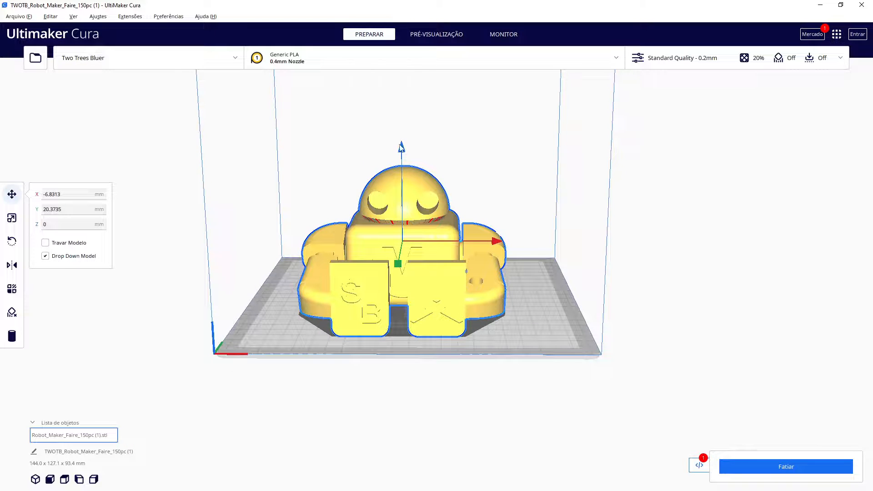
Try to raise the robot along its vertical axis
drag(405, 148, 397, 106)
drag(402, 150, 391, 87)
drag(404, 149, 394, 102)
drag(404, 149, 389, 88)
Turn off Drop Down Model and lift the robot about 38 mm above the plate
click(46, 256)
drag(405, 151, 398, 96)
right_drag(542, 206, 337, 200)
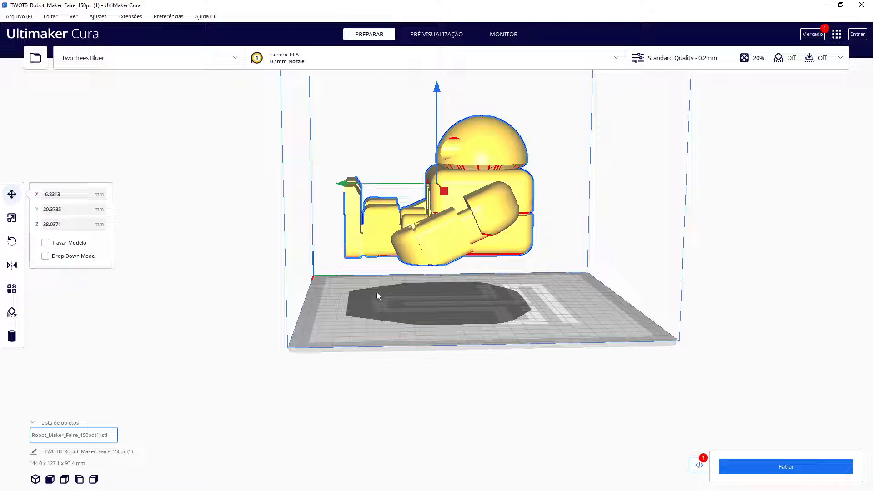
Turn Drop Down Model back on and enable Lock Model for the robot
click(74, 256)
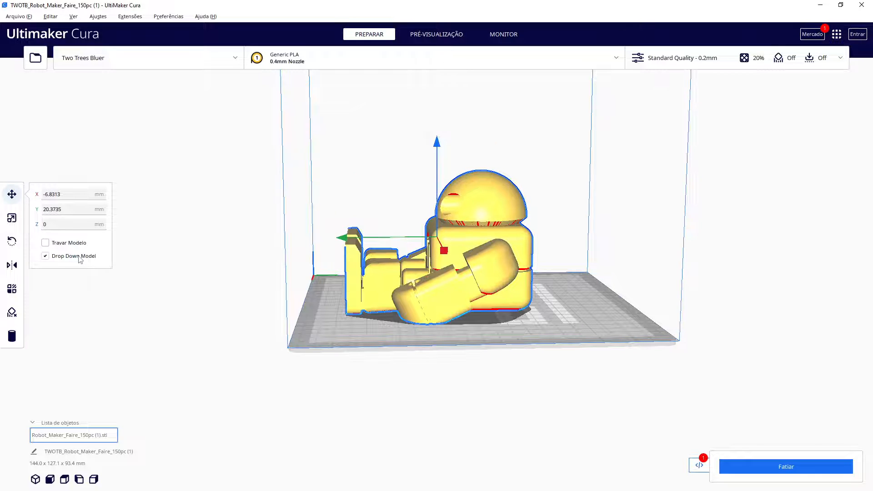
click(45, 243)
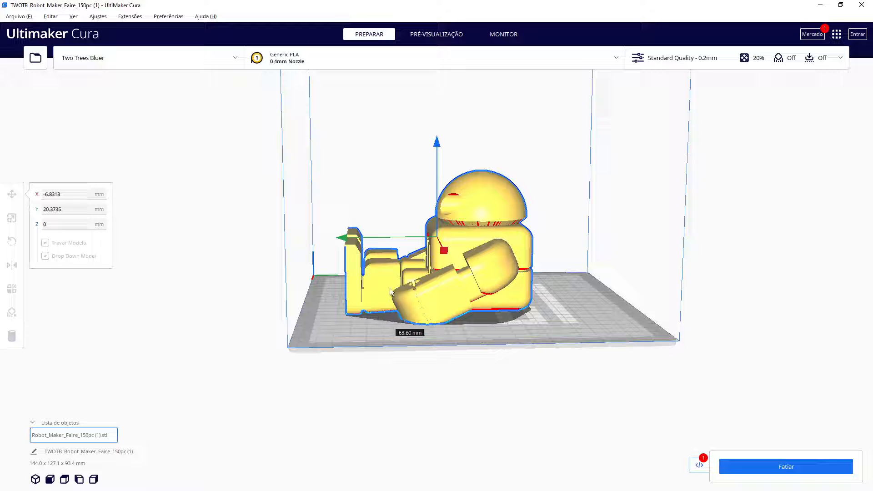
Unlock the robot and set its position to X 0 mm, Y 0 mm on the build plate
click(45, 242)
right_drag(290, 290, 490, 324)
drag(422, 267, 466, 248)
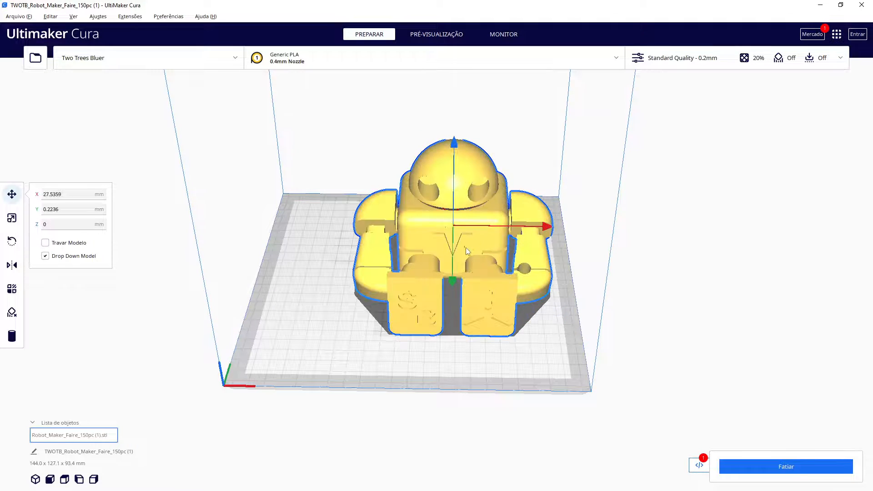
click(68, 196)
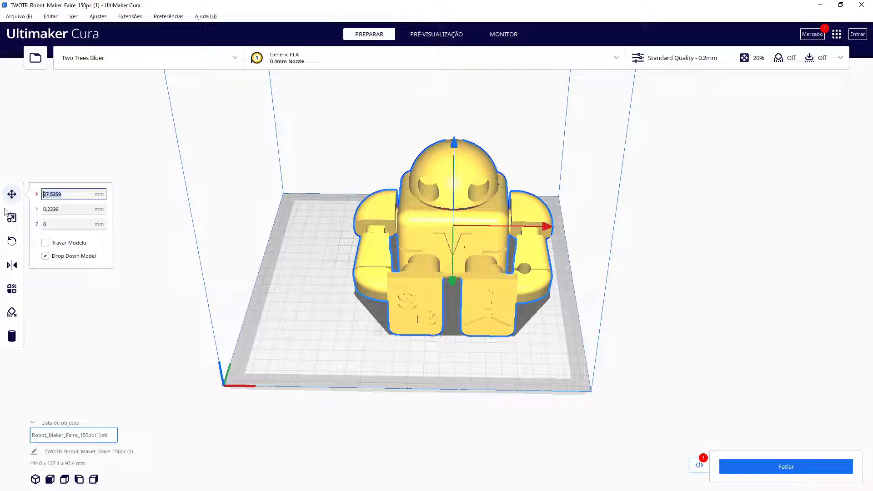
text(0)
key(Tab)
text(0)
key(Return)
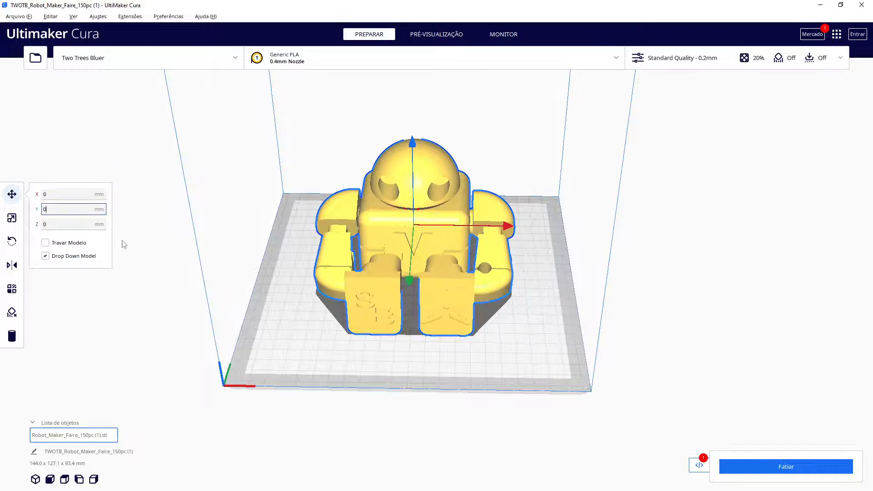
Try scaling the robot uniformly to 50%, then restore its scale to 100%
click(283, 264)
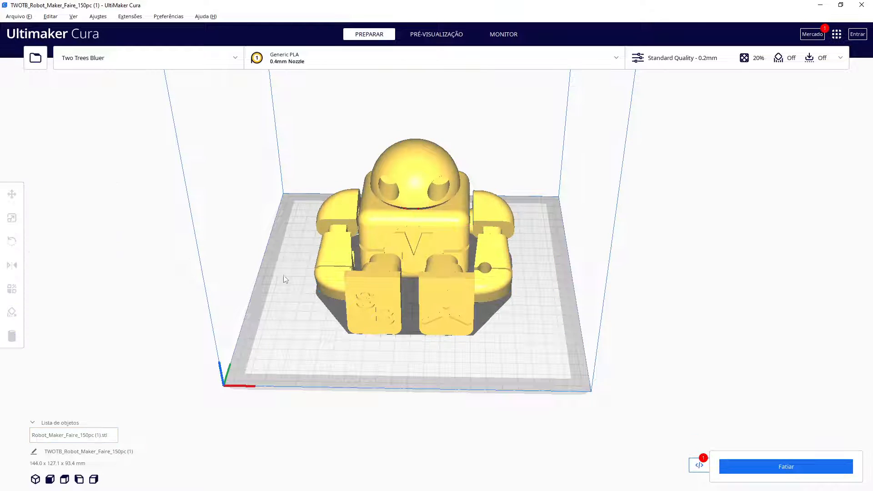
click(406, 242)
right_drag(518, 345, 535, 356)
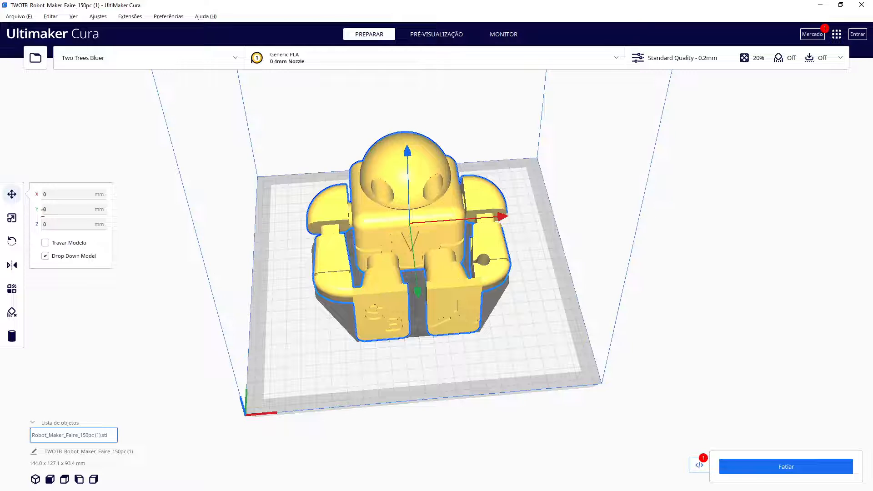
click(10, 219)
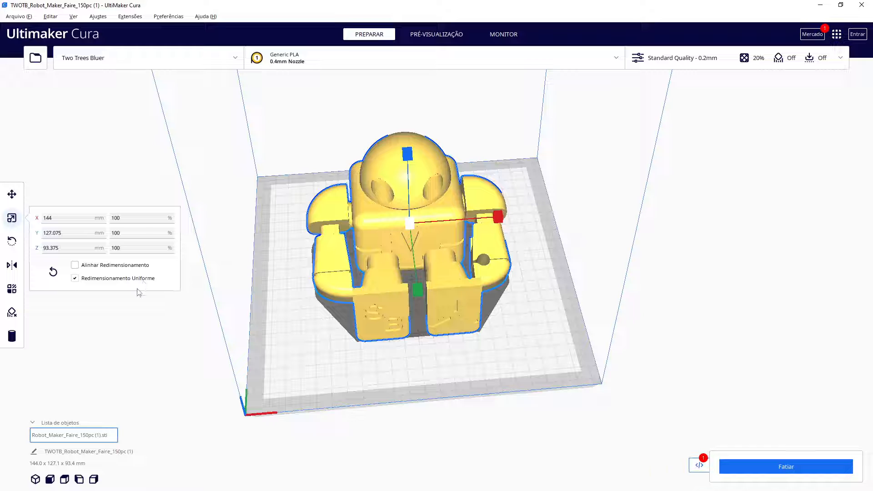
right_drag(516, 331, 492, 289)
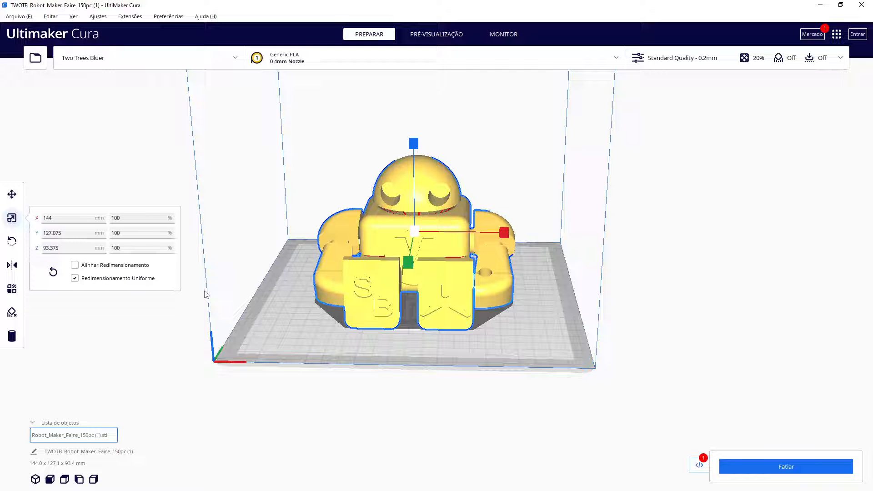
click(123, 218)
key(Return)
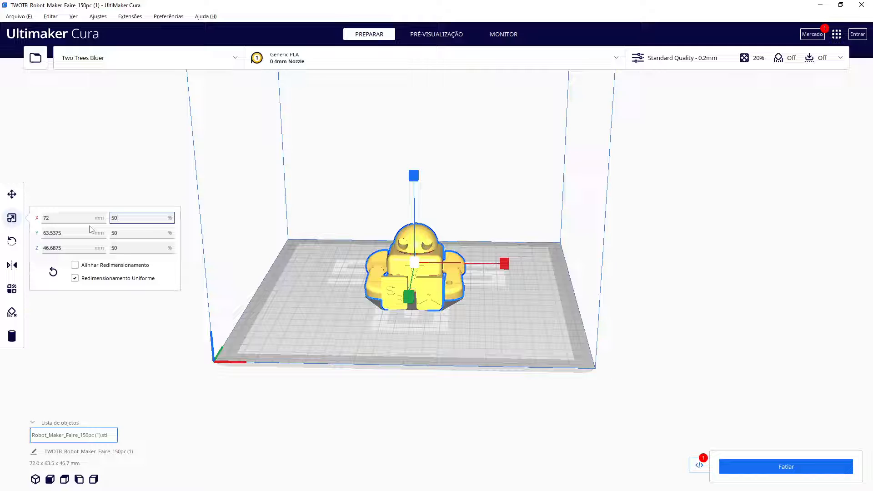
drag(118, 219, 100, 216)
text(100)
key(Return)
Turn off uniform scaling and scale the robot's height (Z) to 50%
click(76, 279)
click(113, 248)
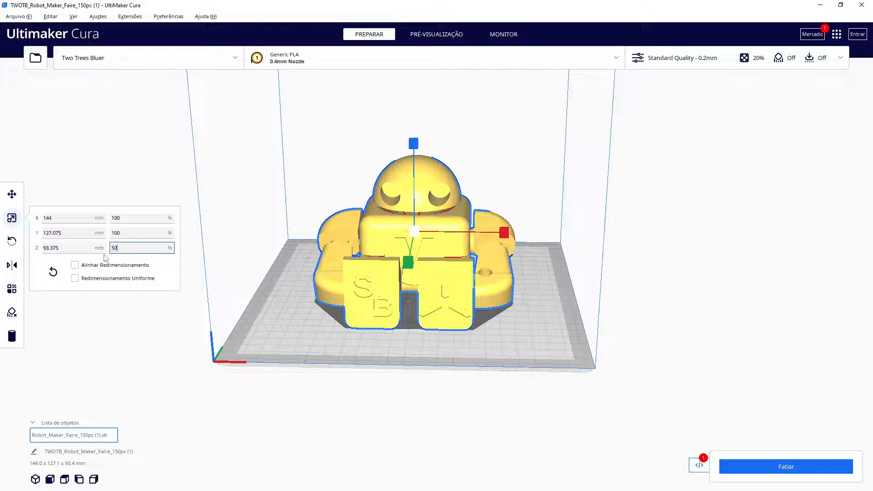
text(50)
key(Return)
right_drag(292, 299, 298, 281)
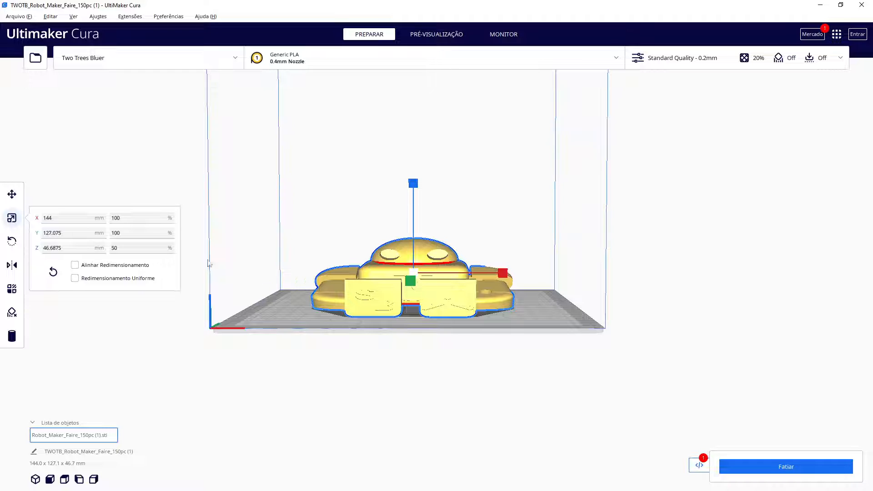
Restore the robot's Z scale to 100% and turn uniform scaling back on
click(135, 251)
text(100)
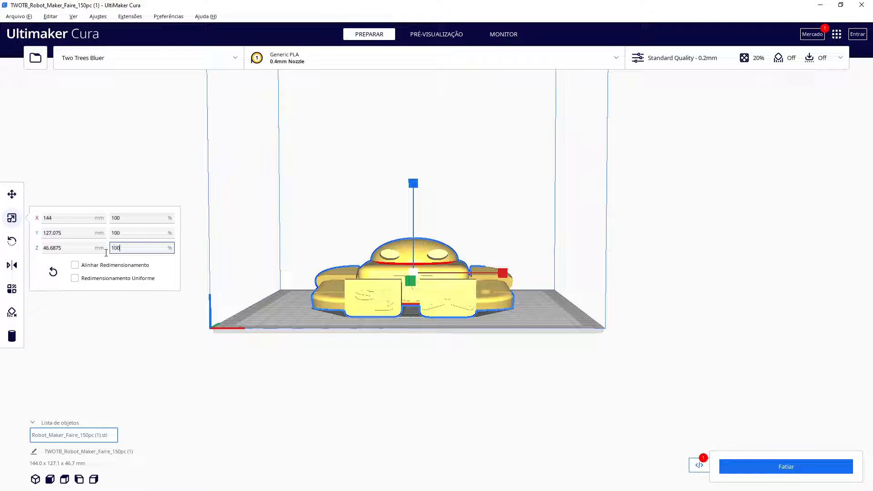
key(Return)
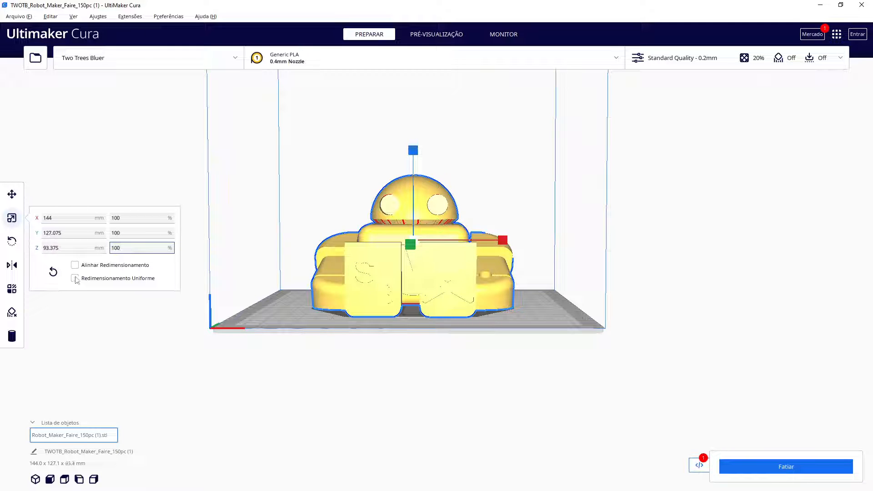
click(75, 278)
right_drag(271, 295, 271, 323)
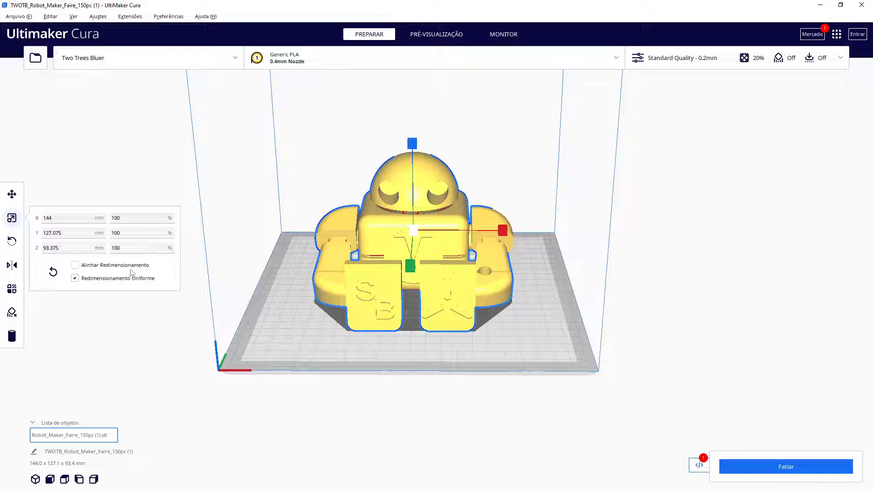
Try a non-uniform scale of 50% in X and 60% in Y, then reset the robot's scale
click(75, 278)
drag(126, 219, 98, 220)
text(50)
key(Tab)
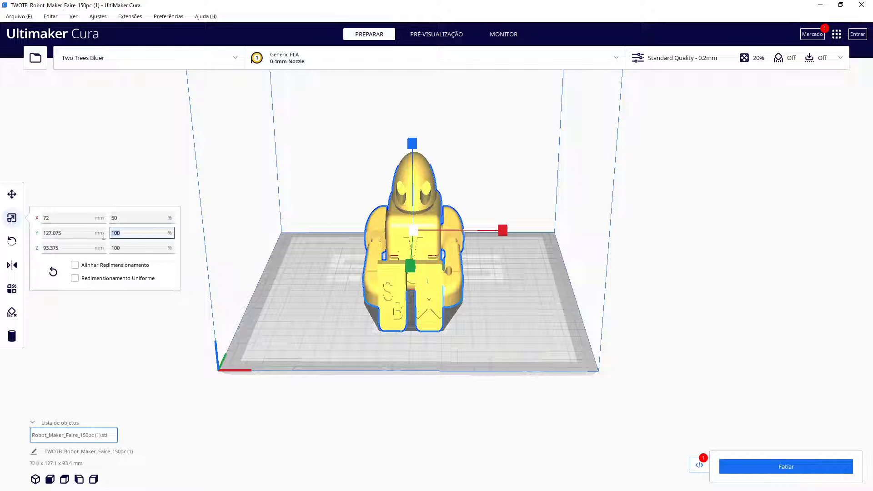
text(60)
key(Return)
right_drag(357, 313, 421, 317)
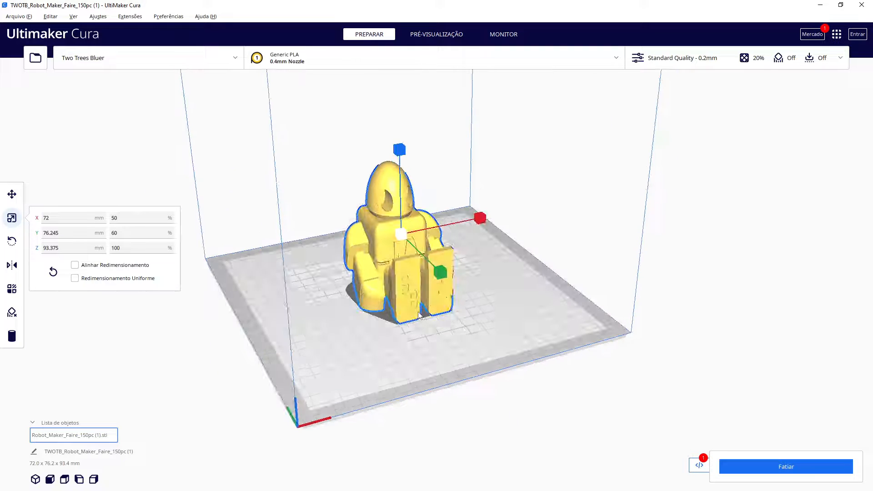
right_drag(353, 341, 318, 321)
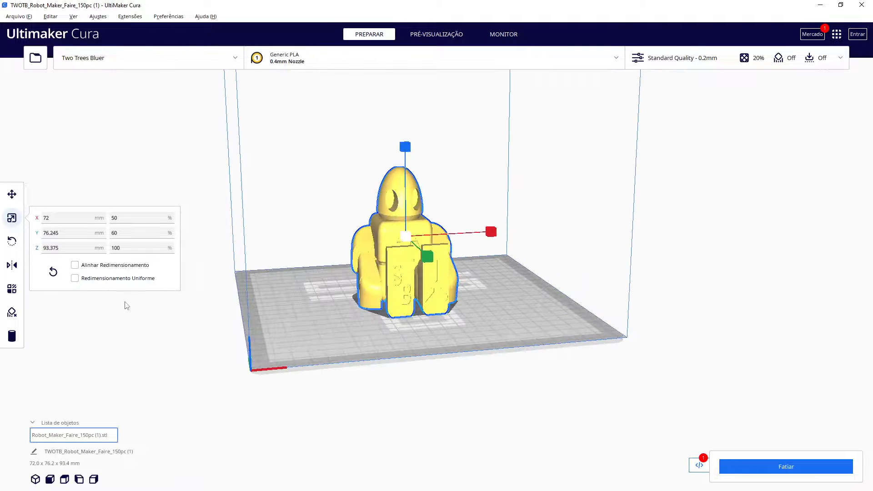
click(53, 273)
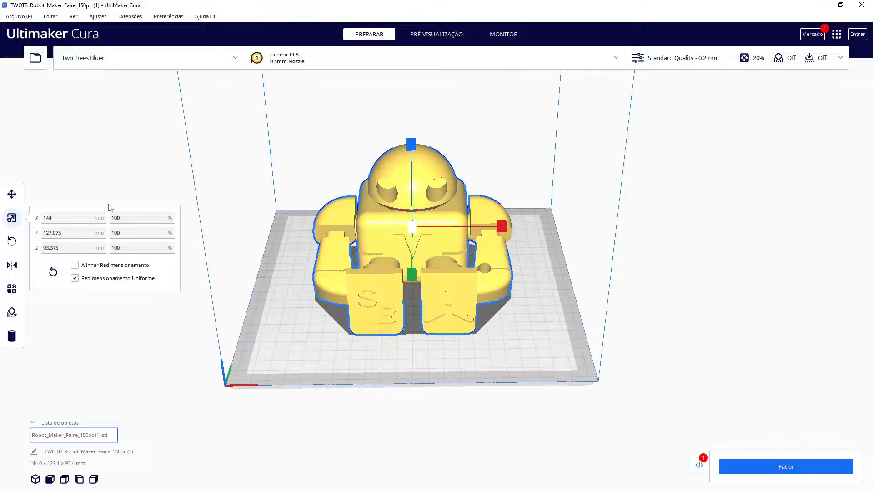
Scale the robot uniformly to 50%
click(11, 194)
click(12, 218)
click(12, 241)
right_drag(334, 357, 356, 363)
right_drag(384, 344, 343, 350)
click(12, 218)
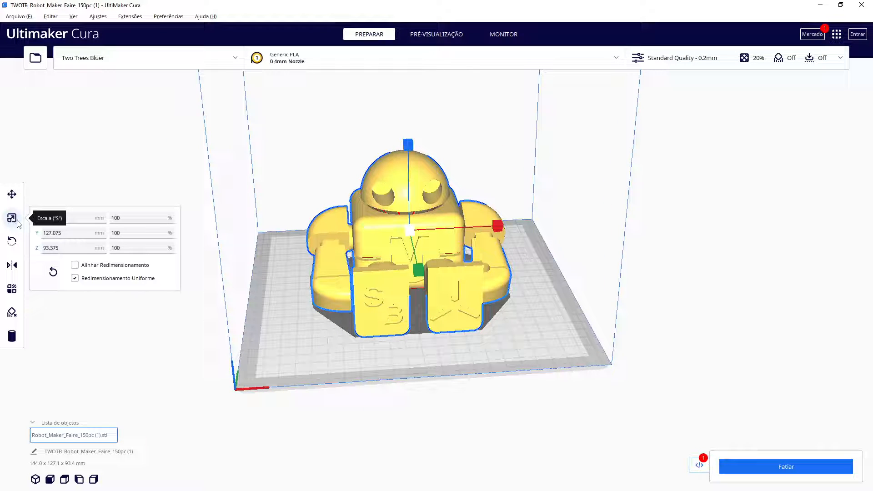
click(125, 219)
text(50)
key(Return)
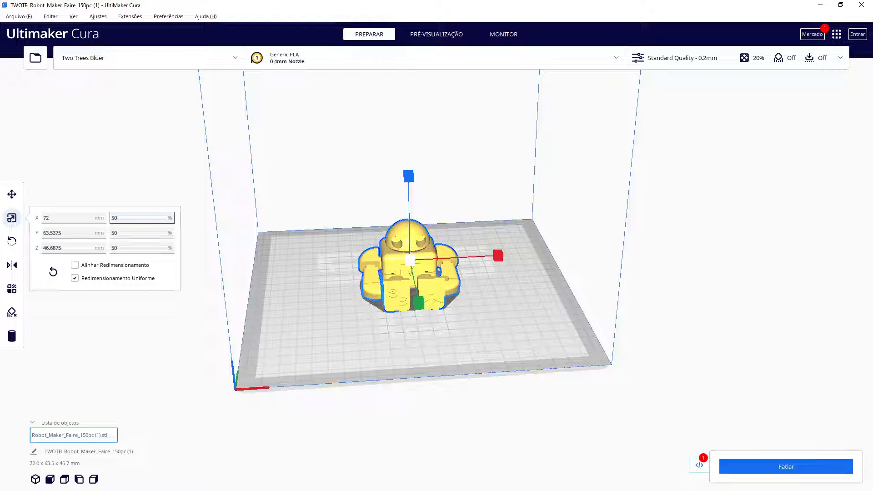
Try rotating the robot about its red rotation ring, then reset the rotation
click(12, 194)
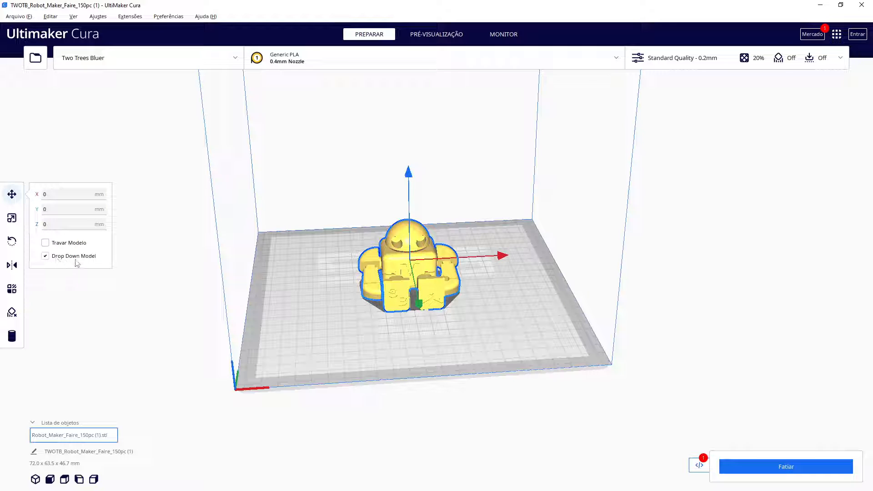
click(12, 219)
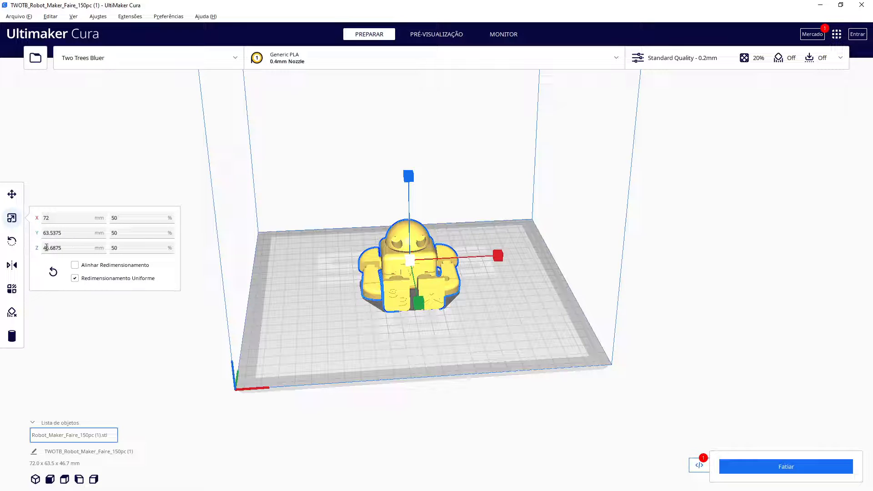
click(16, 246)
right_drag(513, 338, 479, 214)
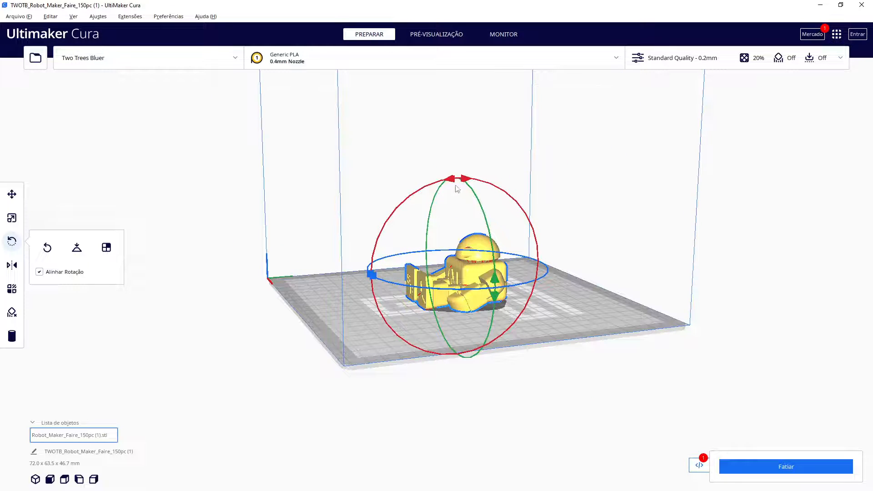
drag(451, 183, 391, 328)
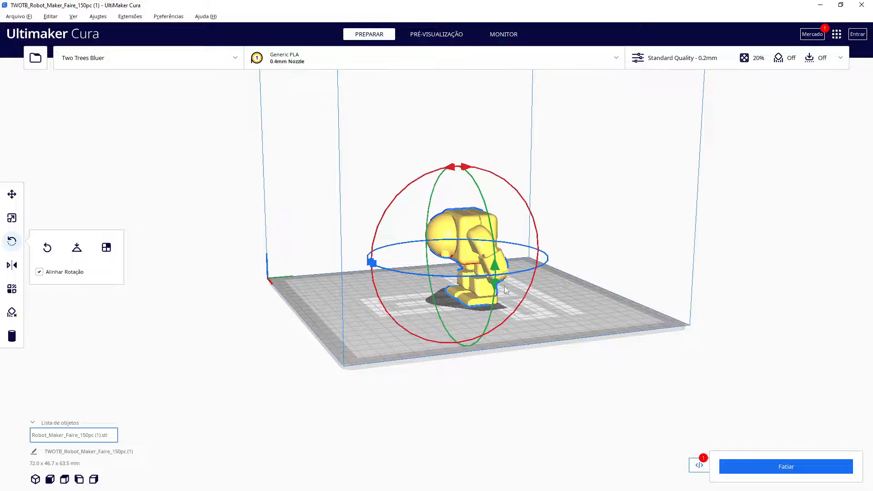
right_drag(531, 333, 582, 354)
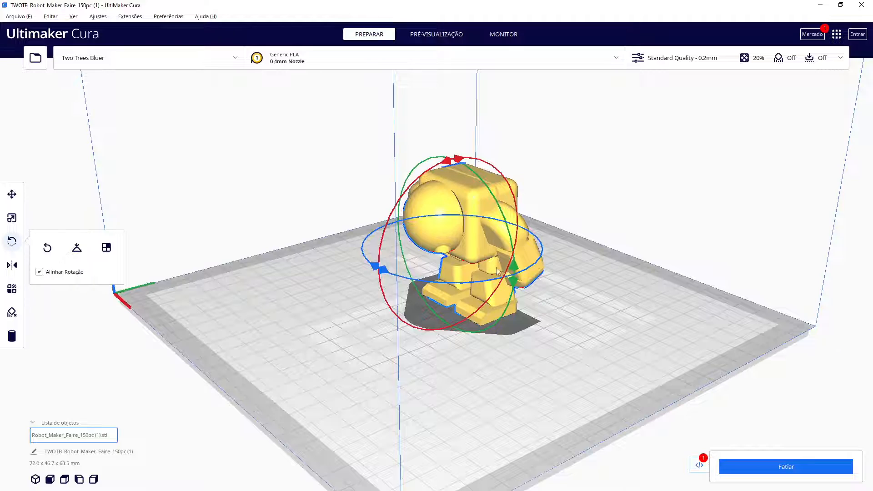
right_drag(590, 304, 649, 300)
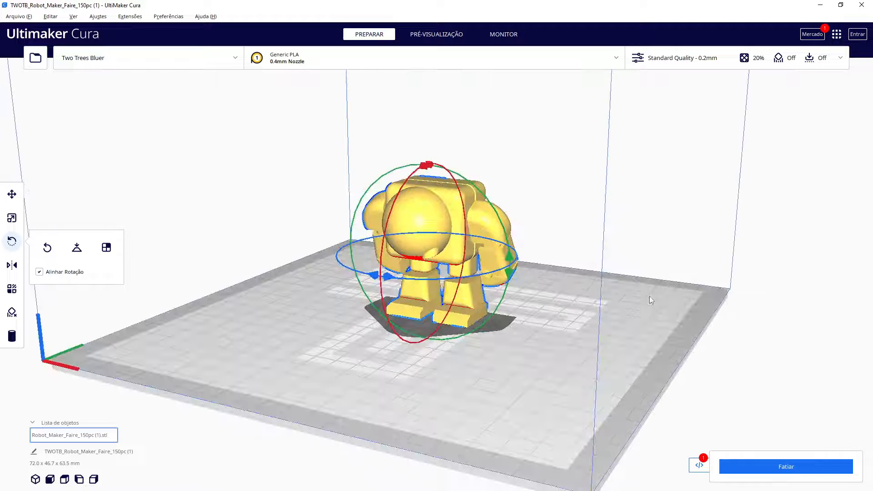
click(47, 247)
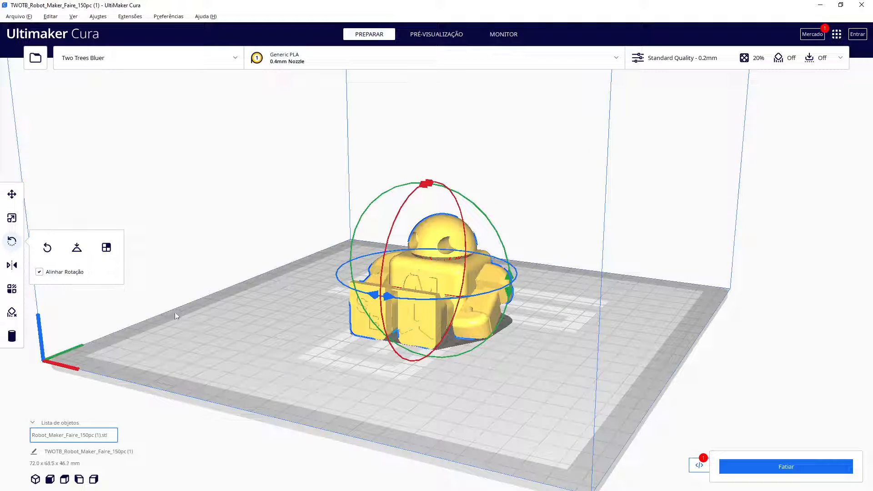
Try laying the robot's front face flat on the plate with face alignment, then reset the rotation
click(280, 326)
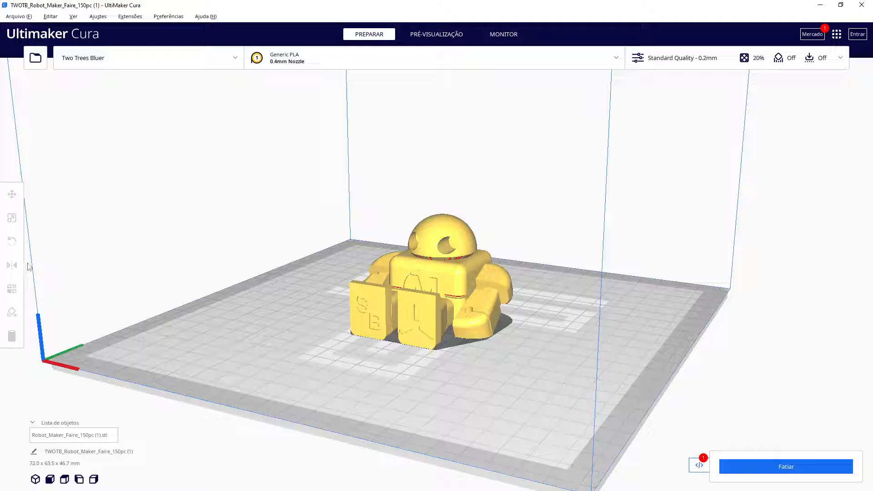
click(372, 304)
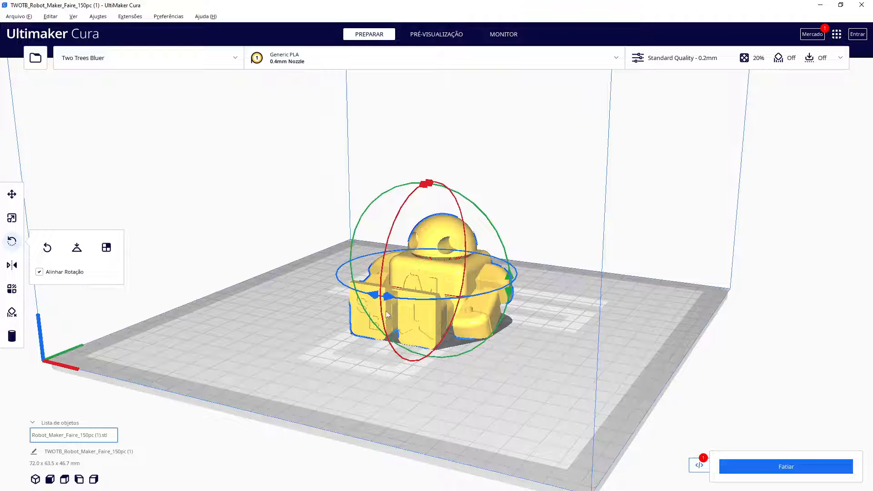
click(108, 248)
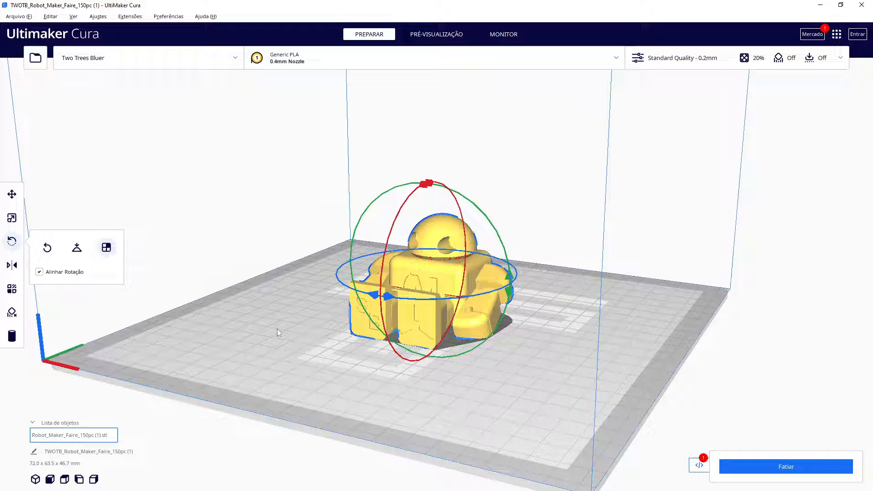
click(408, 316)
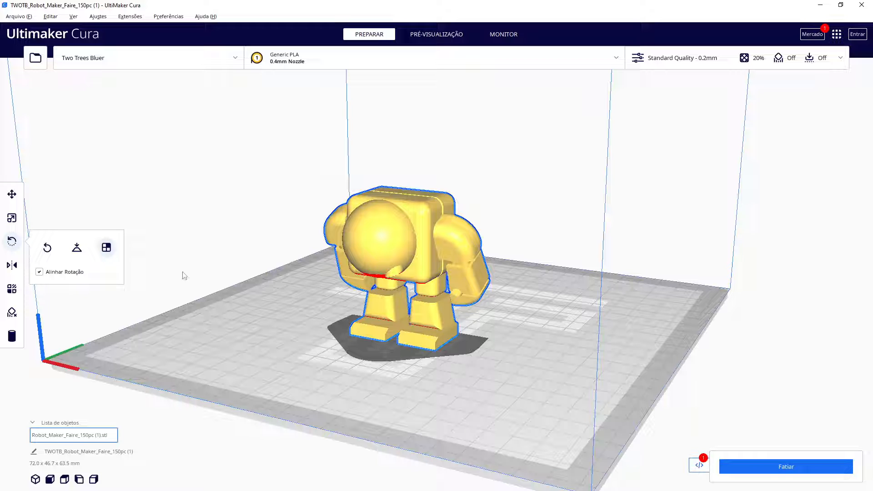
click(48, 248)
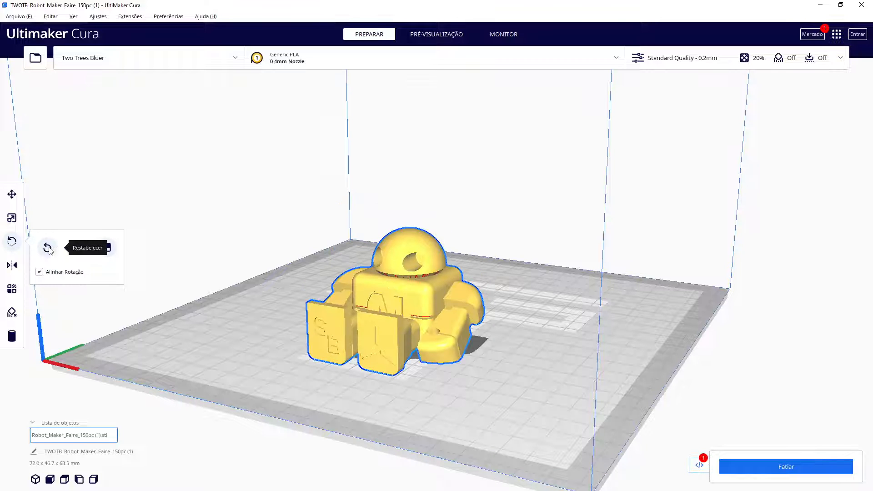
Set the robot's Y position to 0 mm and open the Rotate tool
click(12, 194)
double_click(71, 208)
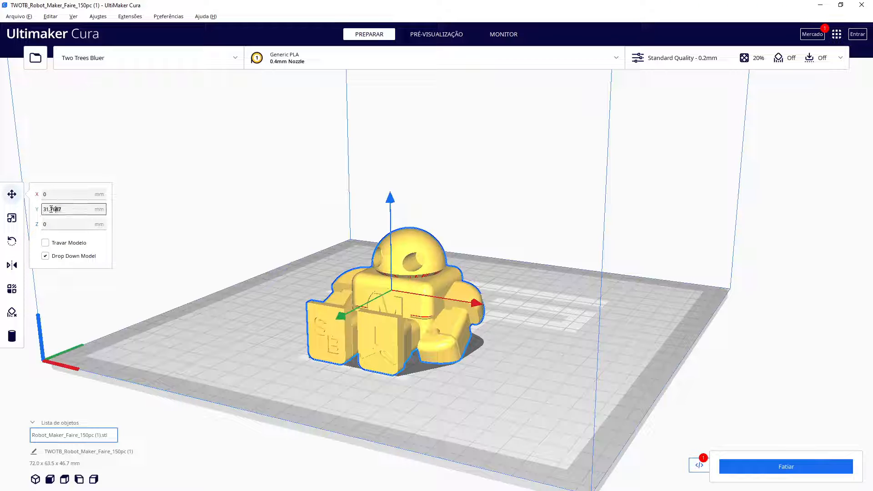
text(0)
key(Return)
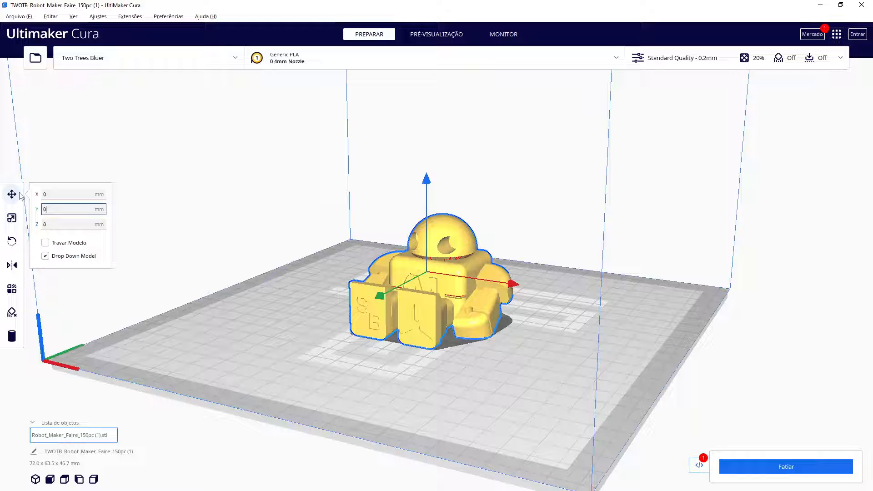
click(13, 218)
click(12, 240)
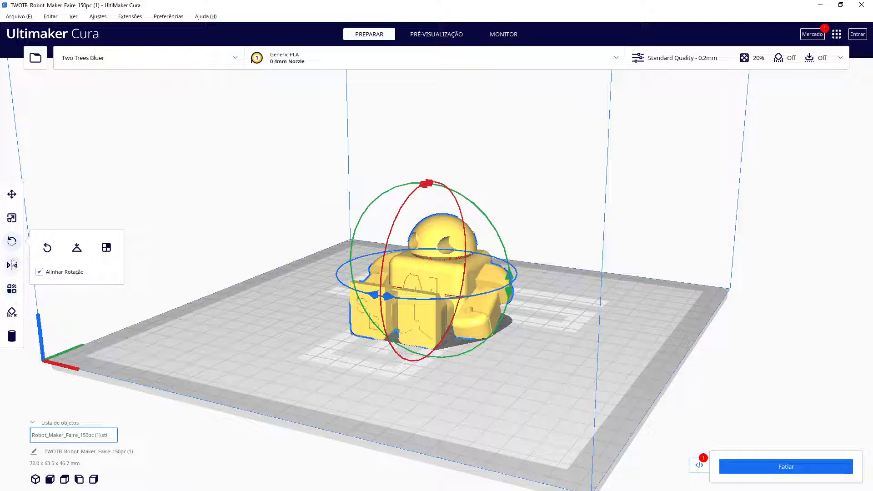
Open the Mirror tool and then the Move tool on the selected robot
click(11, 266)
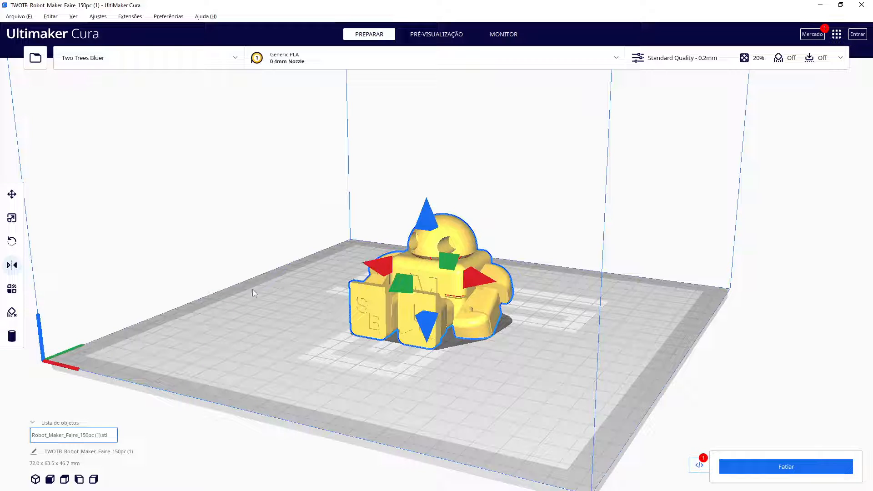
click(12, 194)
right_drag(247, 314, 332, 343)
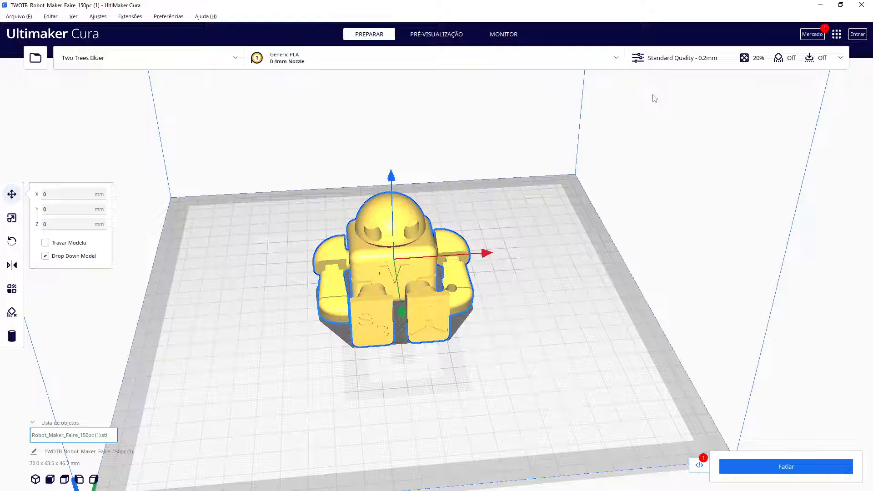
Open the print settings panel and switch it to the recommended settings view
click(681, 63)
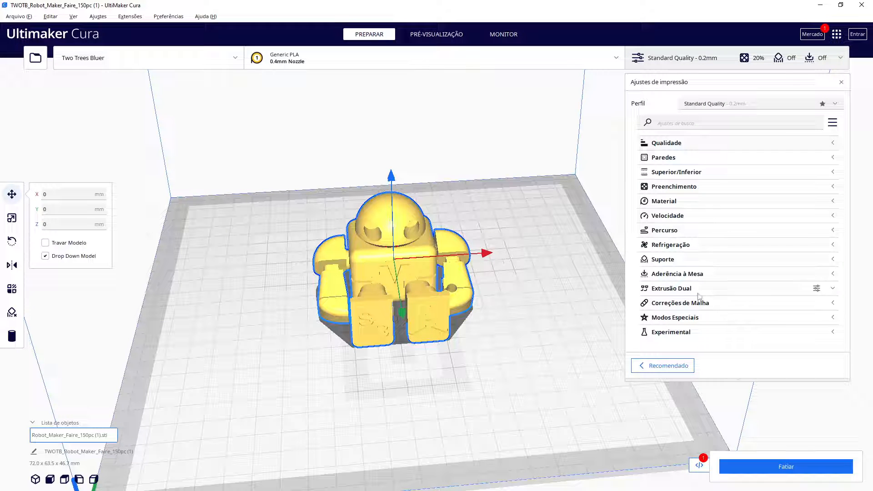
click(677, 366)
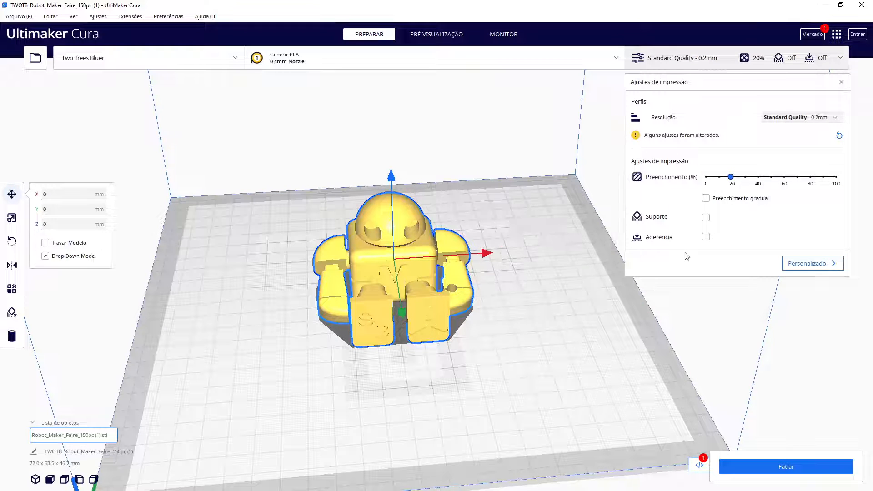
Deselect the robot and slice the model
right_drag(577, 321, 546, 301)
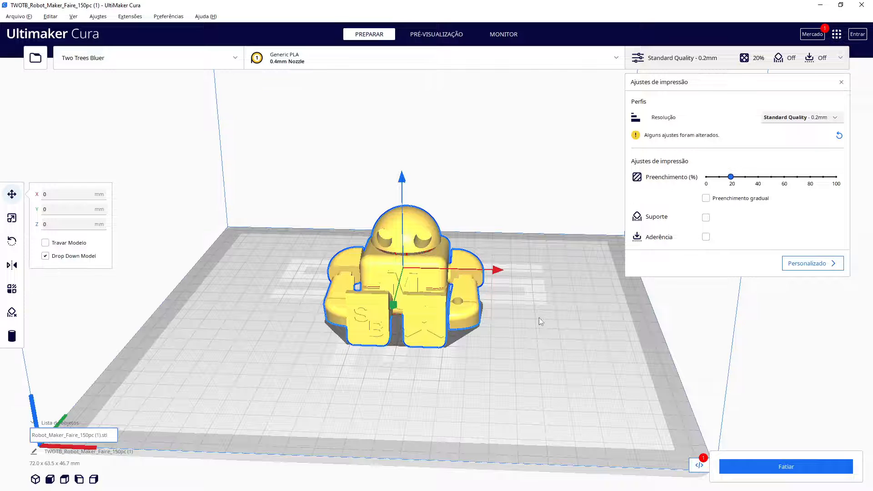
right_drag(555, 314, 553, 322)
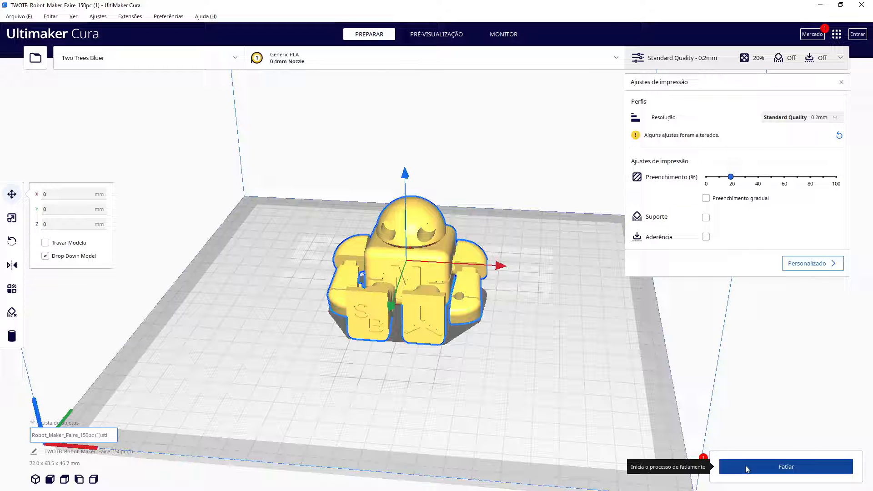
click(683, 443)
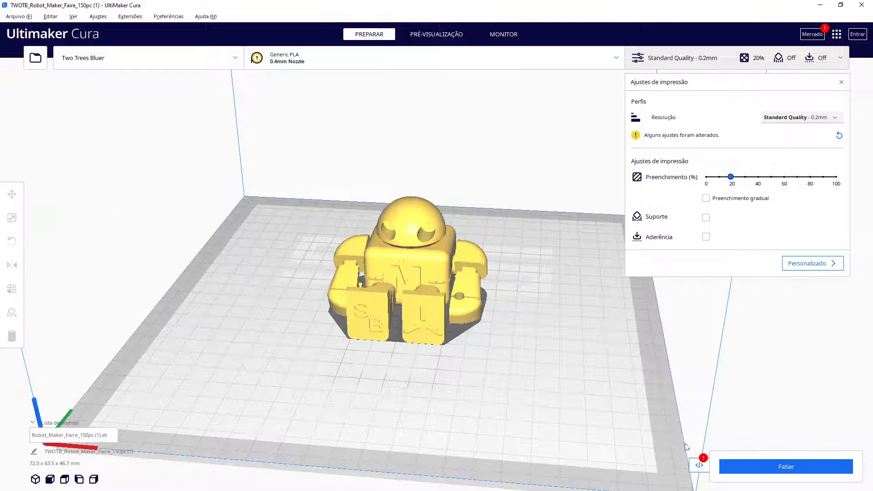
click(748, 465)
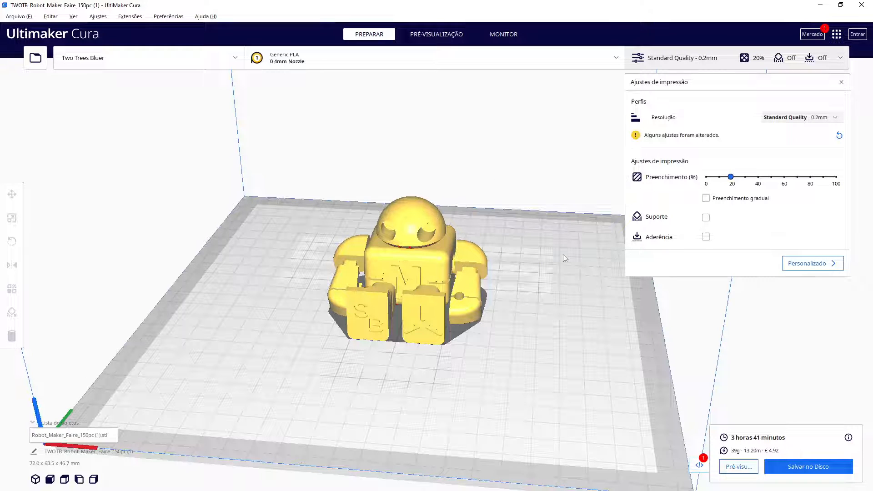
Switch to the preview and move the layer slider down through the robot's layers to the first layer
click(435, 35)
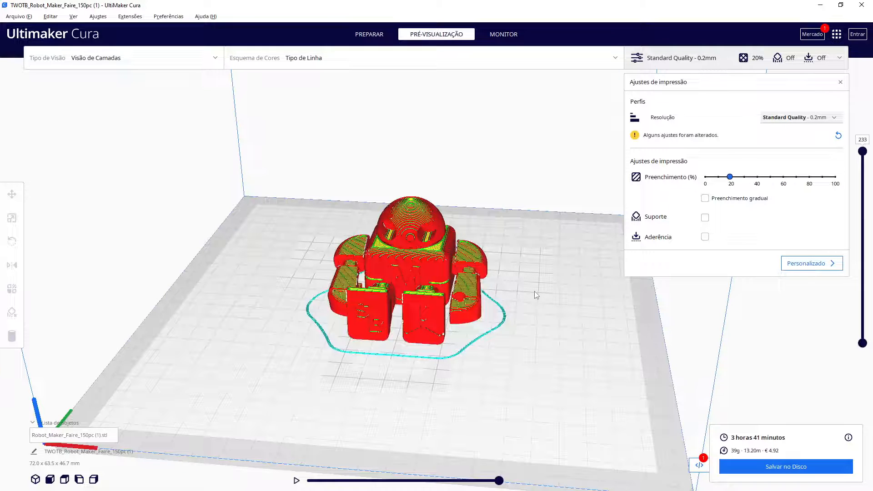
mouse_move(561, 309)
right_down()
mouse_move(560, 356)
mouse_move(558, 317)
right_up()
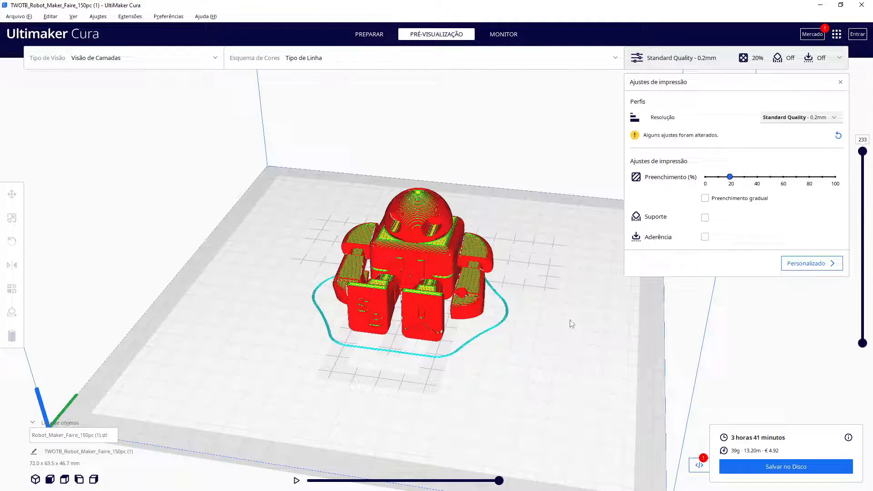
scroll(580, 323, up, 5)
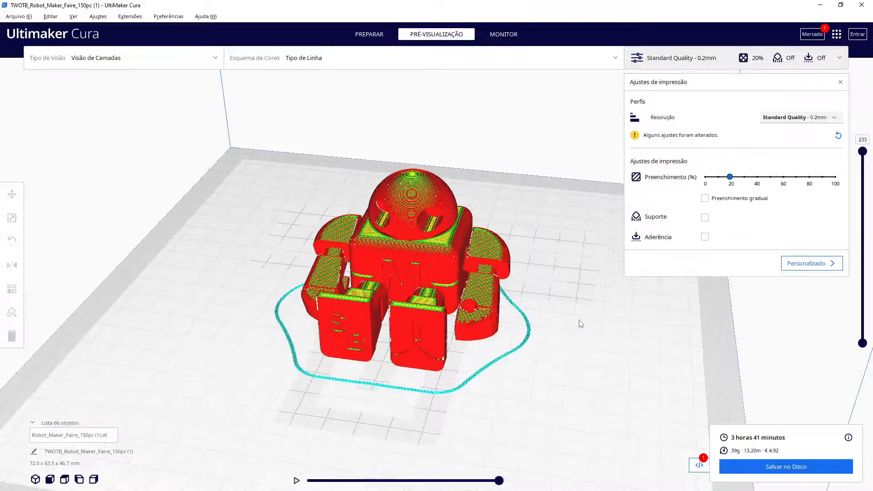
middle_drag(568, 279, 568, 292)
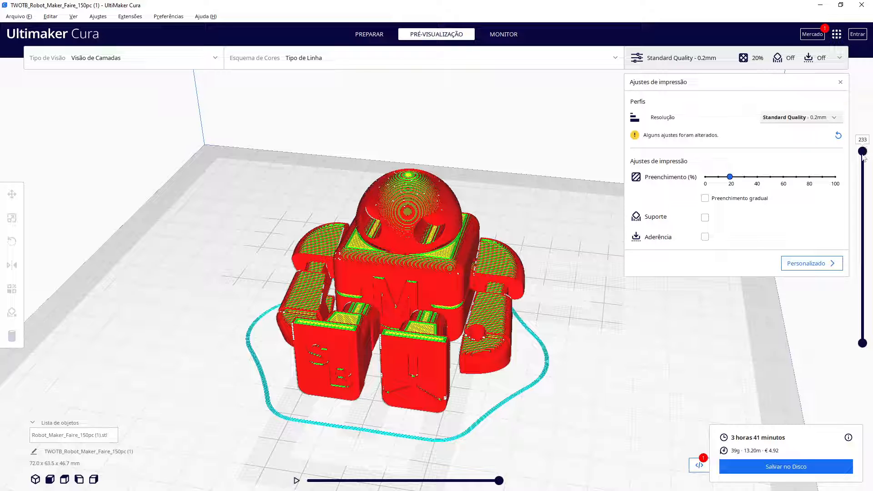
drag(863, 160, 856, 265)
scroll(600, 329, up, 2)
right_drag(600, 327, 606, 372)
middle_drag(595, 318, 592, 341)
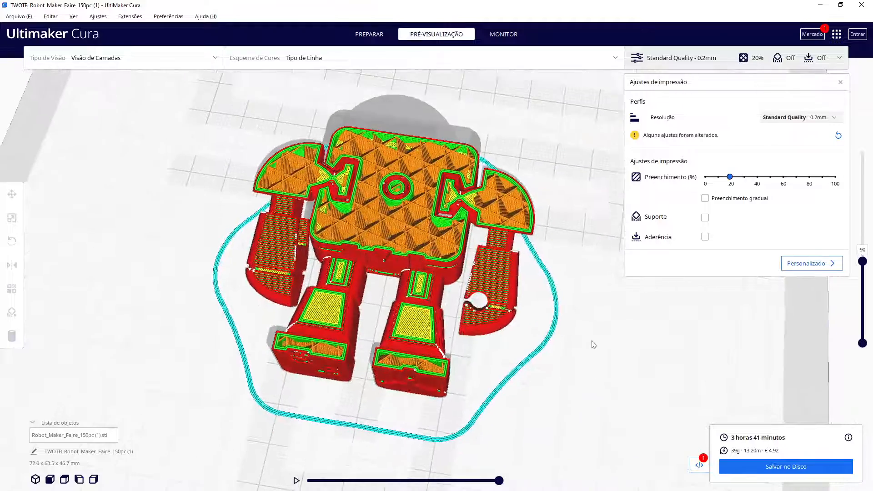
scroll(596, 341, up, 4)
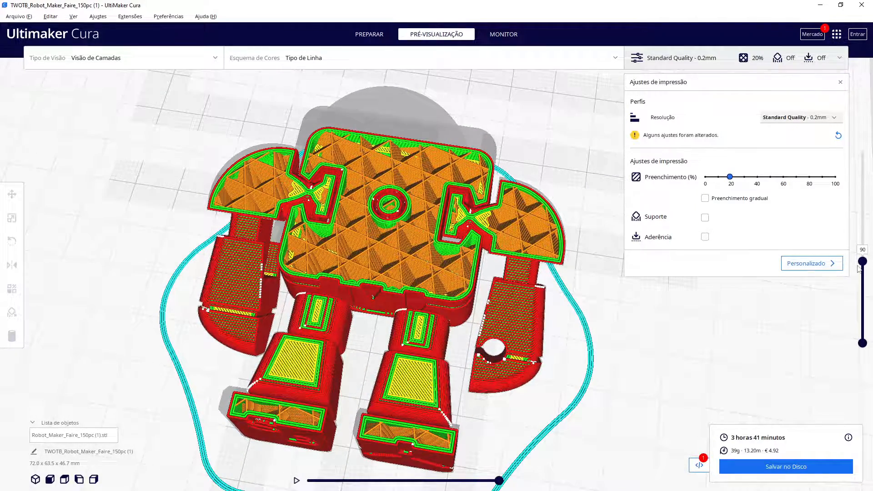
drag(862, 262, 865, 335)
Inspect the first layers up close, playing back the nozzle path along the simulation slider
right_drag(707, 396, 696, 382)
middle_drag(696, 382, 687, 342)
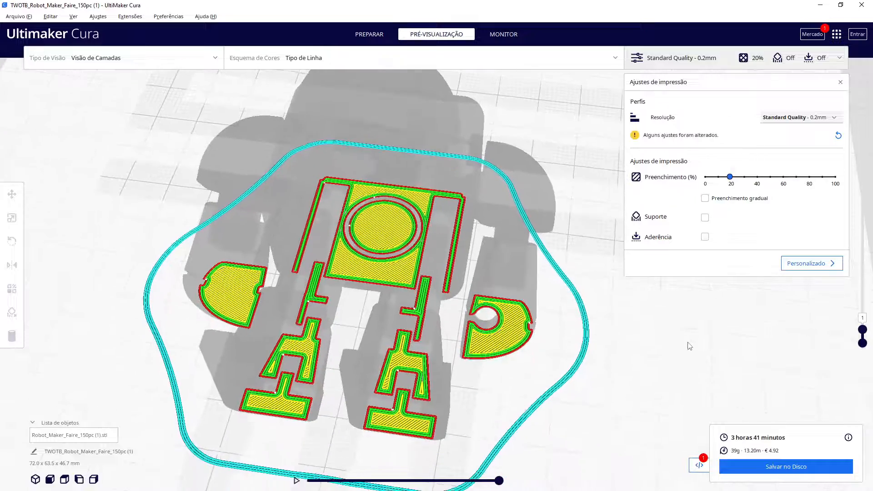
right_drag(687, 340, 690, 331)
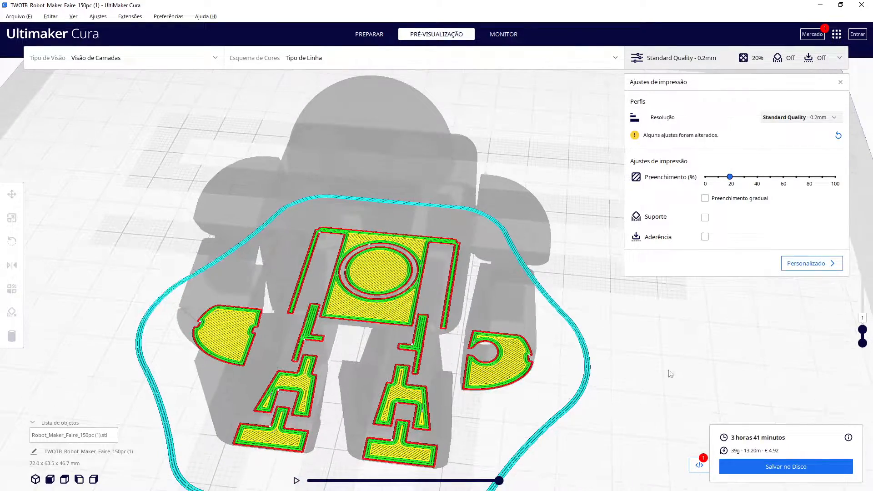
middle_drag(670, 374, 661, 344)
scroll(654, 367, up, 2)
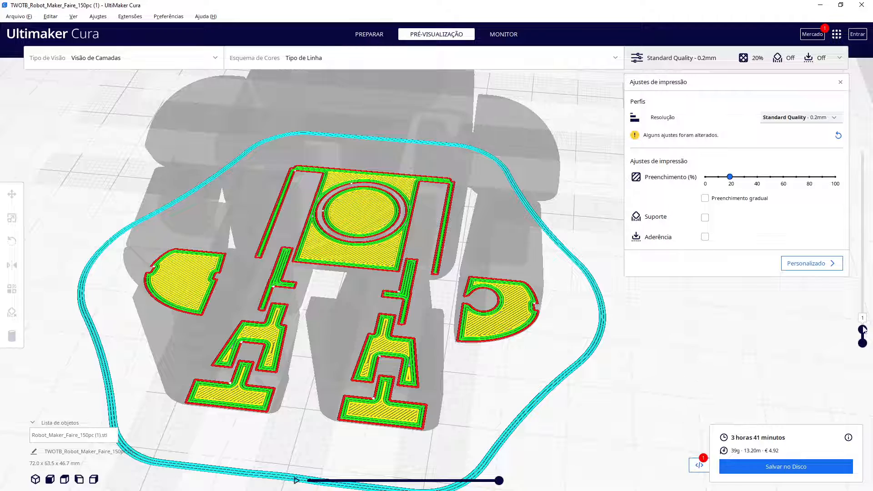
mouse_move(863, 329)
mouse_down()
mouse_move(862, 136)
mouse_move(862, 329)
mouse_up()
click(497, 482)
drag(497, 481, 307, 481)
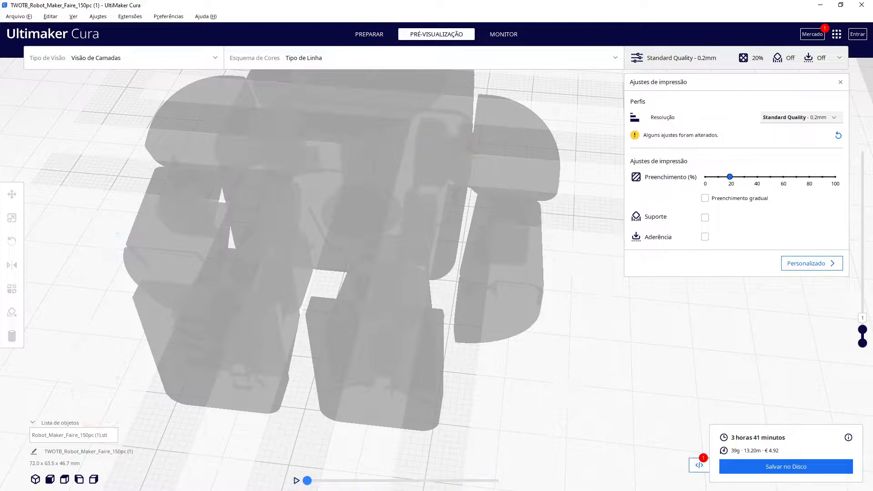
scroll(343, 465, down, 3)
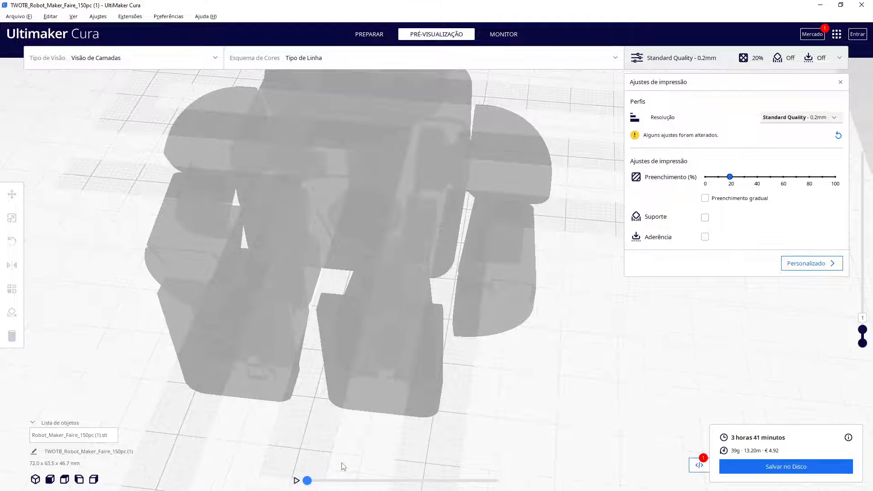
mouse_move(311, 483)
mouse_down()
mouse_move(355, 485)
mouse_move(309, 482)
mouse_move(325, 485)
mouse_move(345, 473)
mouse_up()
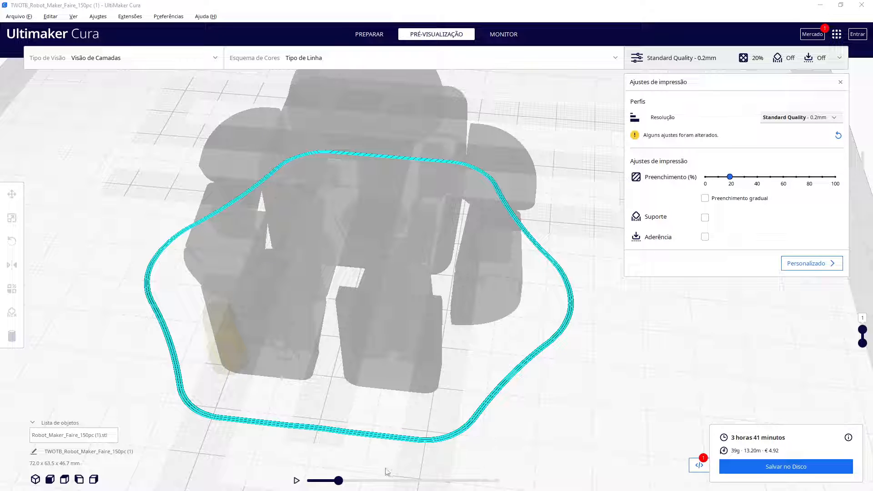
drag(345, 481, 509, 485)
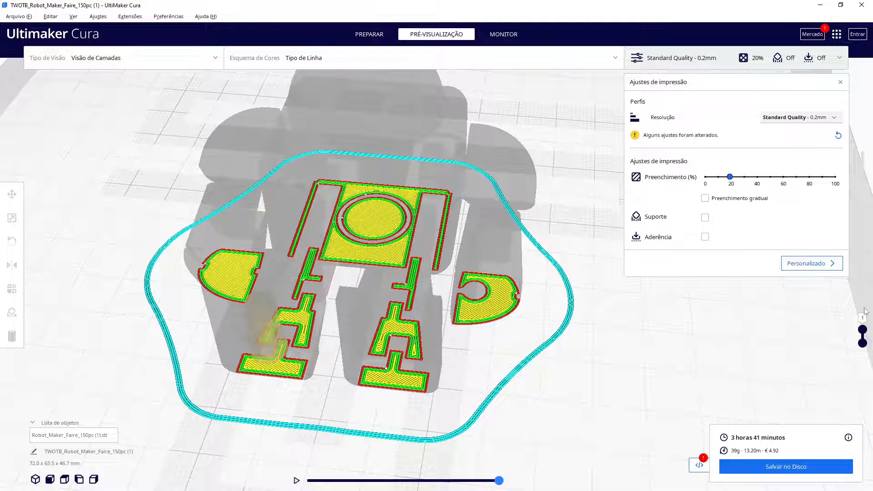
click(862, 330)
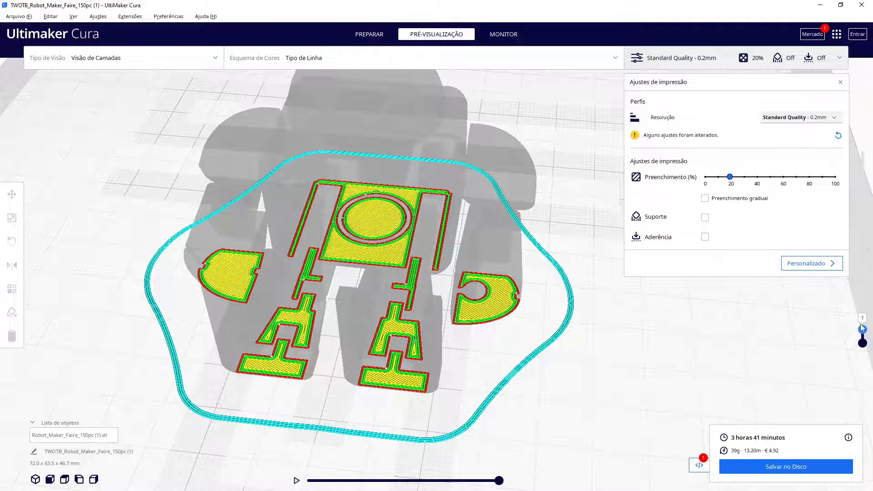
drag(862, 328, 862, 327)
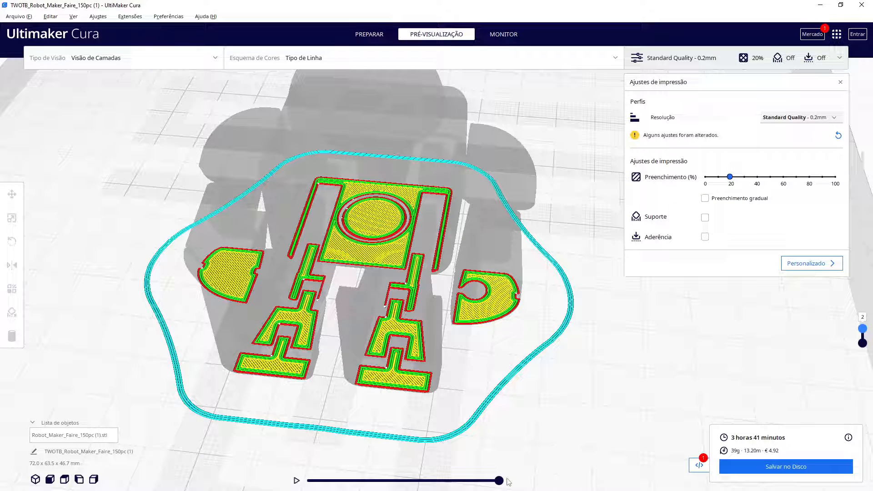
drag(499, 480, 264, 481)
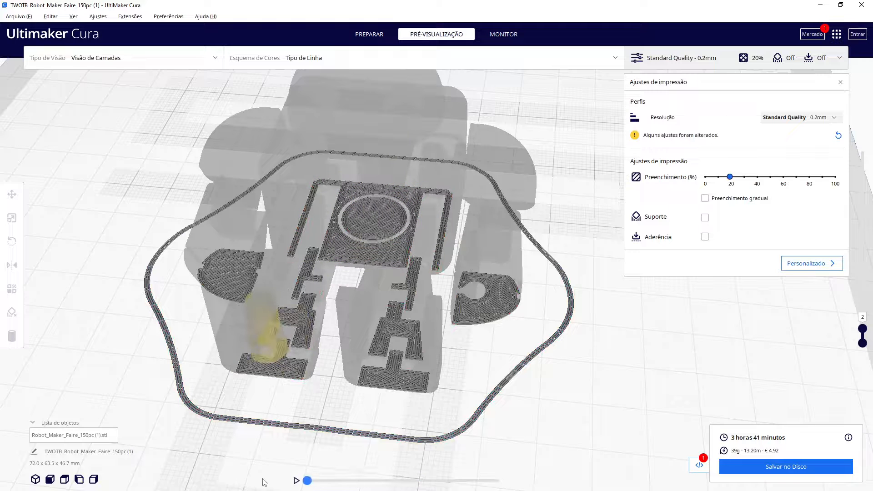
mouse_move(275, 481)
mouse_down()
mouse_move(499, 480)
mouse_move(269, 481)
mouse_up()
click(863, 328)
drag(862, 320, 862, 321)
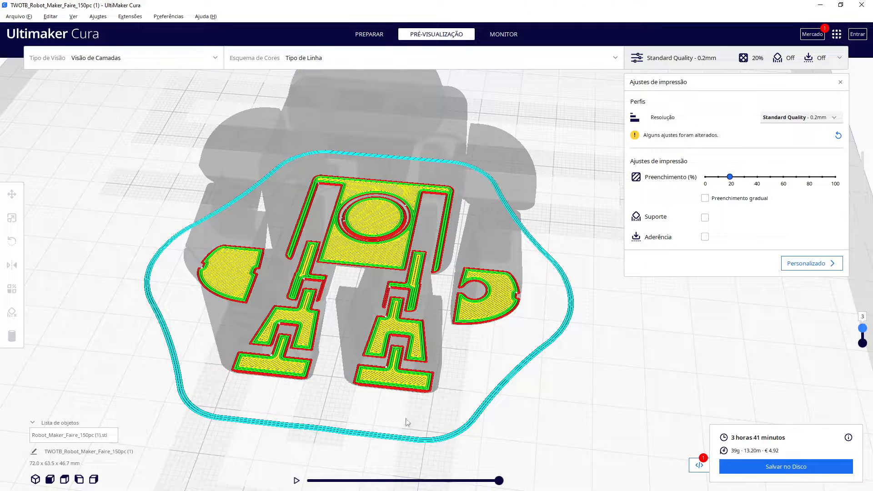
drag(499, 480, 307, 480)
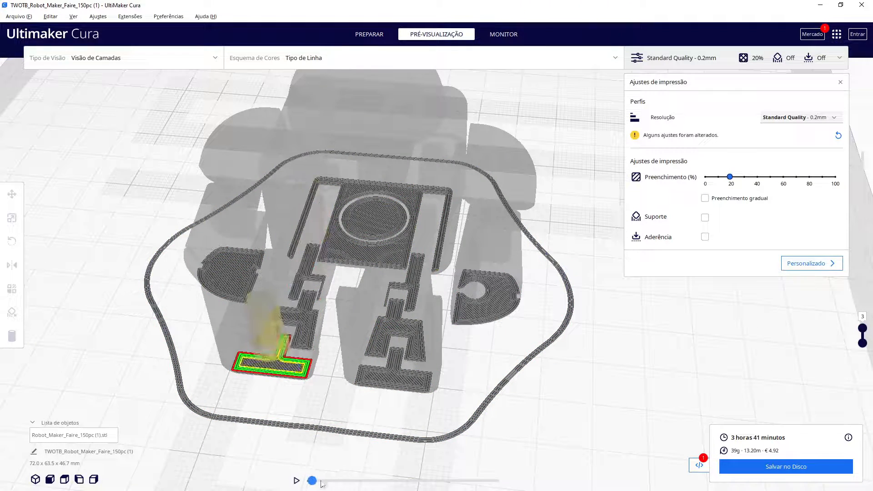
click(295, 481)
Examine the first layers from the side, then return the layer slider to the top layer
right_drag(557, 420, 550, 352)
scroll(559, 413, up, 3)
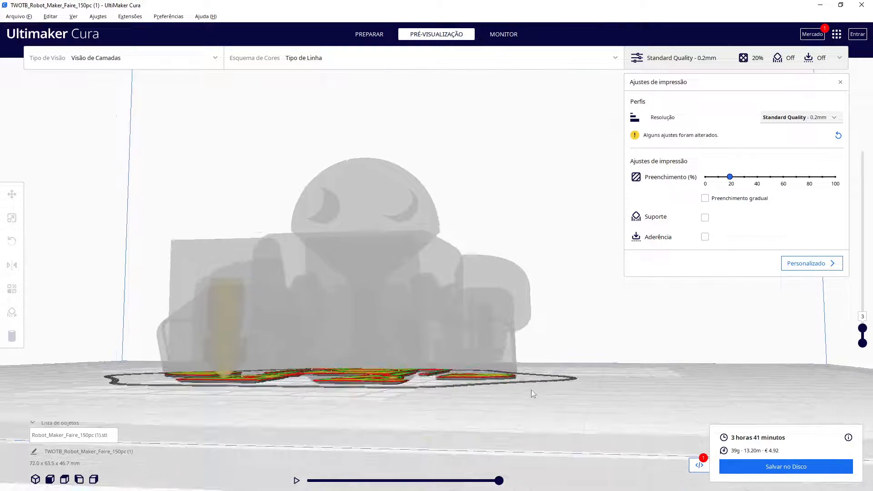
right_drag(528, 423, 502, 393)
scroll(503, 393, up, 3)
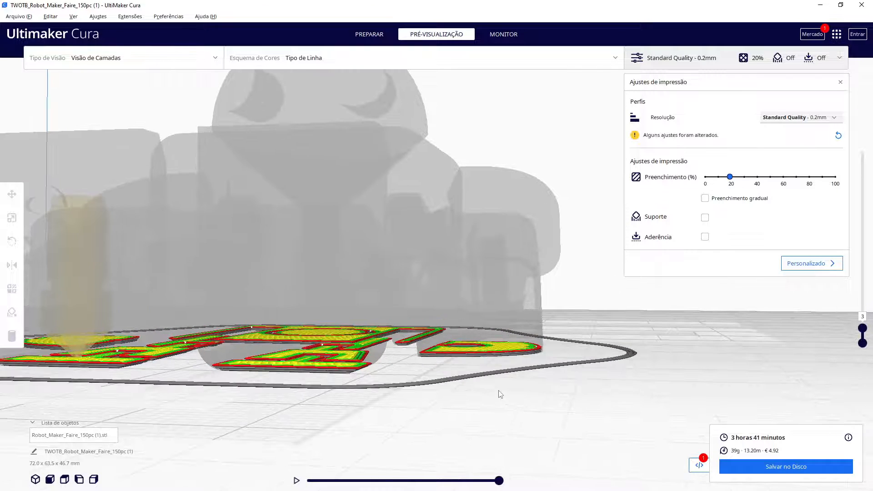
drag(496, 481, 221, 484)
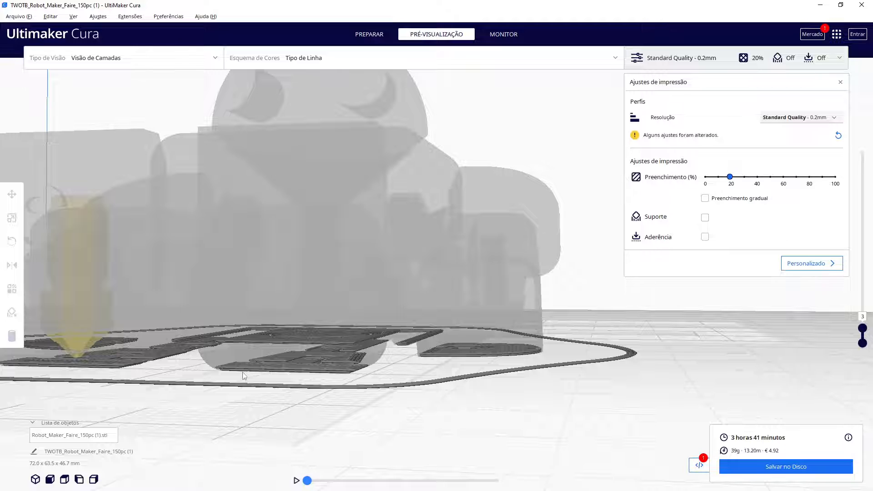
drag(307, 481, 571, 484)
scroll(443, 412, down, 1)
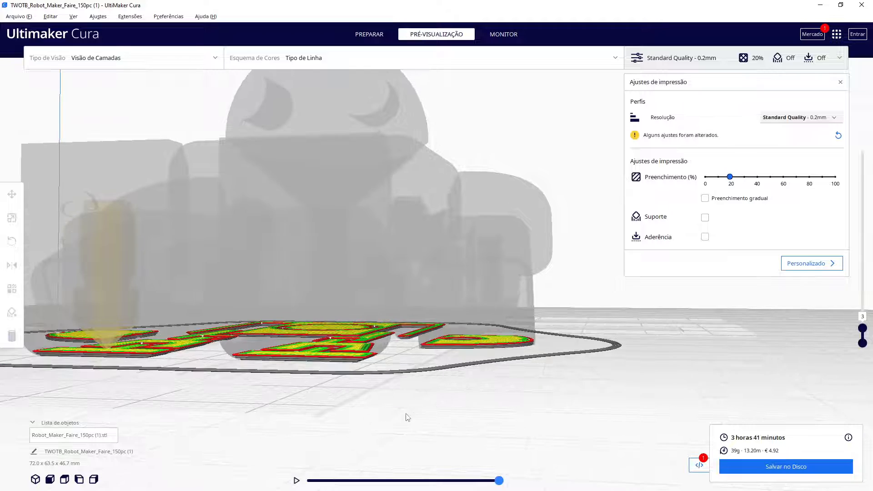
scroll(269, 409, up, 4)
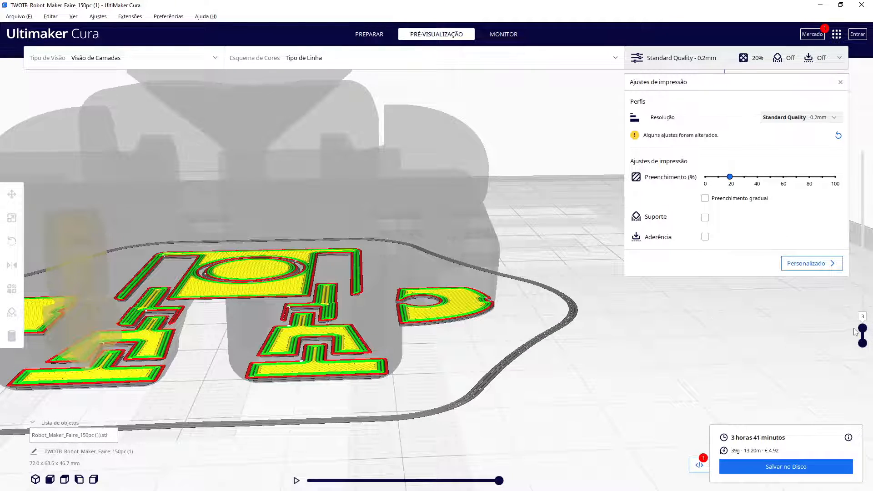
drag(862, 328, 833, 114)
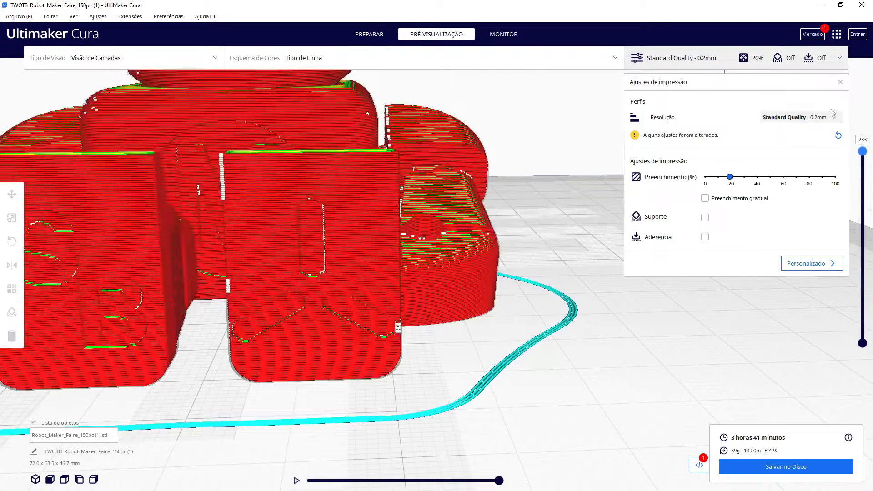
scroll(512, 303, down, 5)
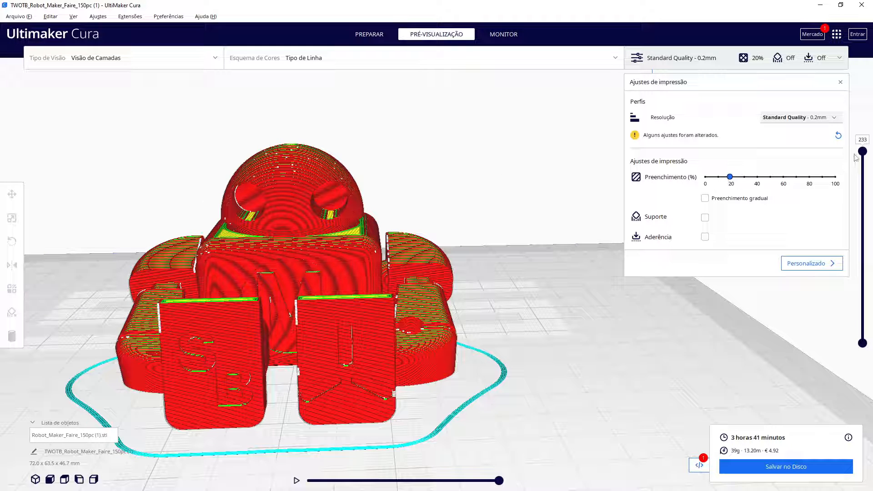
Set the infill density to 10% and return to the Prepare stage
drag(729, 176, 717, 176)
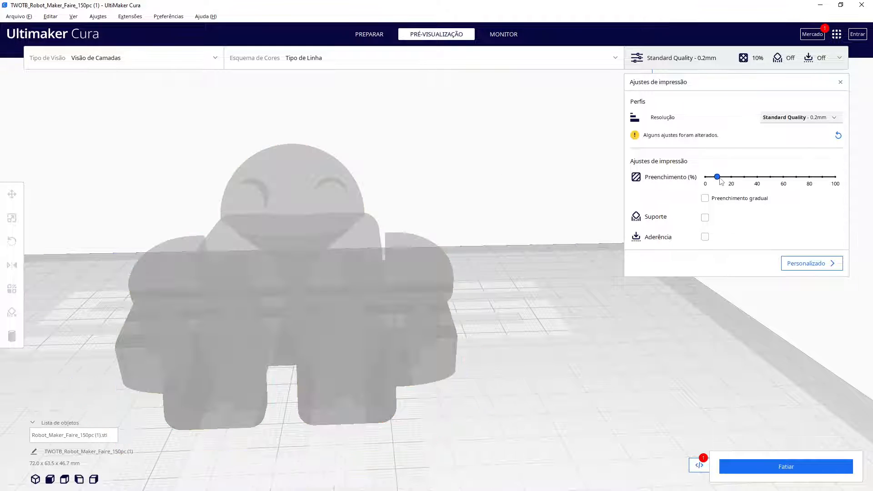
click(732, 178)
click(718, 178)
click(377, 37)
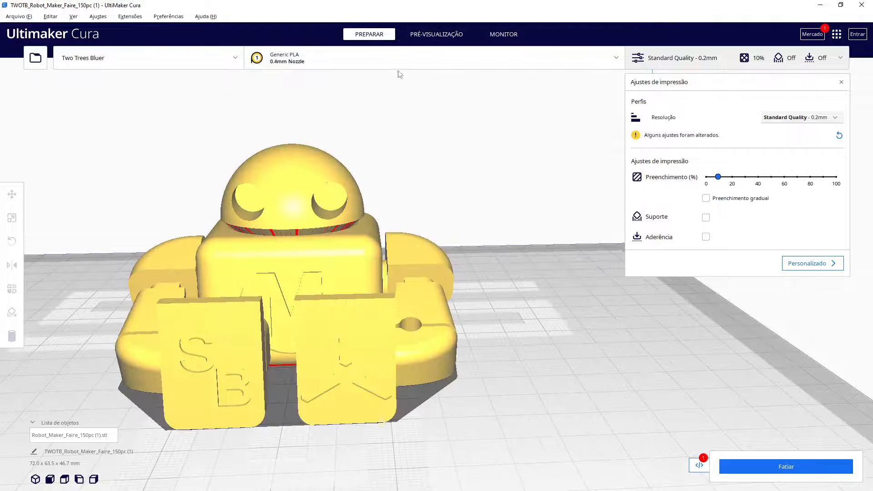
Slice the robot in the preview with the 10% infill and lower the layer slider to inspect the infill inside the body
click(426, 36)
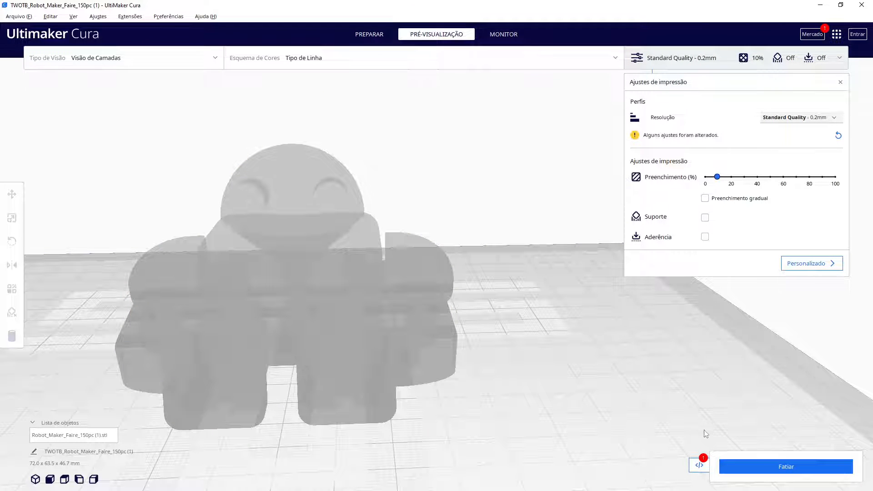
click(745, 463)
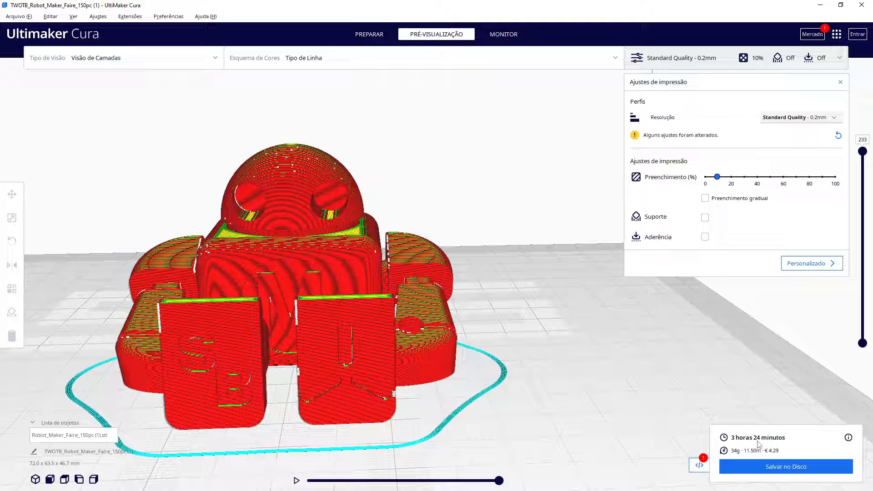
drag(862, 152, 861, 254)
right_drag(613, 335, 407, 278)
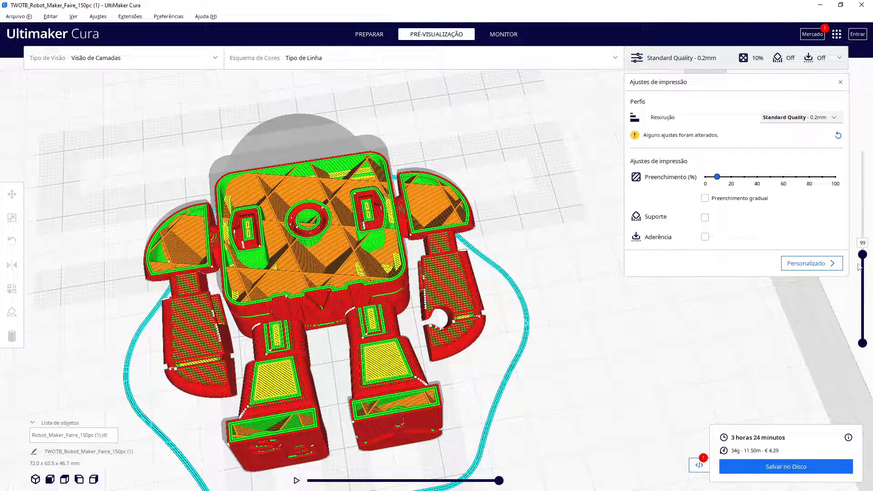
mouse_move(865, 261)
mouse_down()
mouse_move(864, 302)
mouse_move(870, 264)
mouse_up()
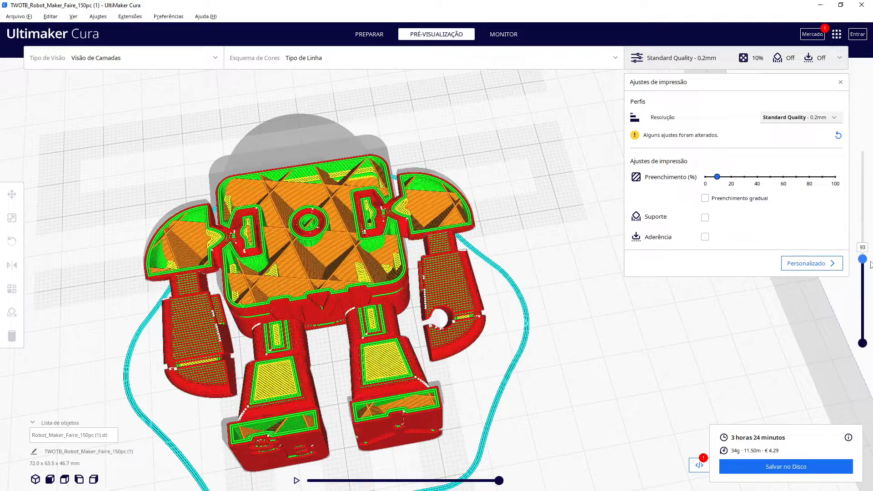
Set the infill density to 0%, re-slice, and step through the layers to inspect the hollow interior
click(706, 177)
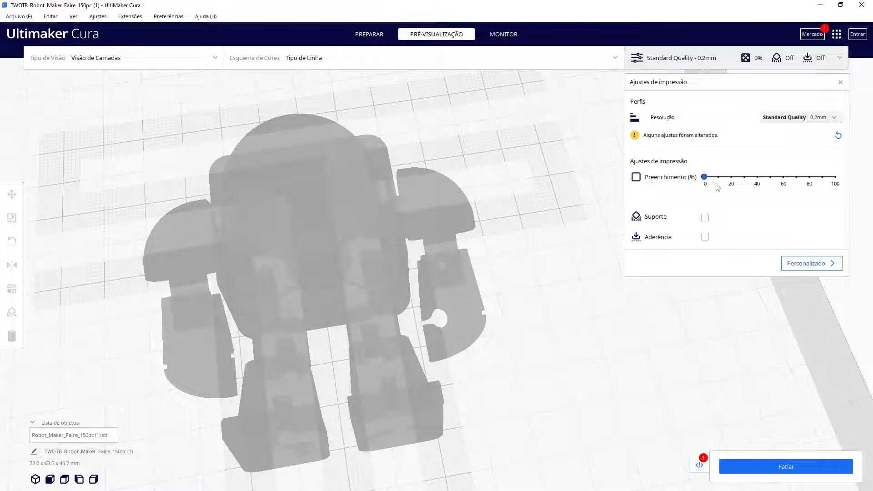
click(772, 468)
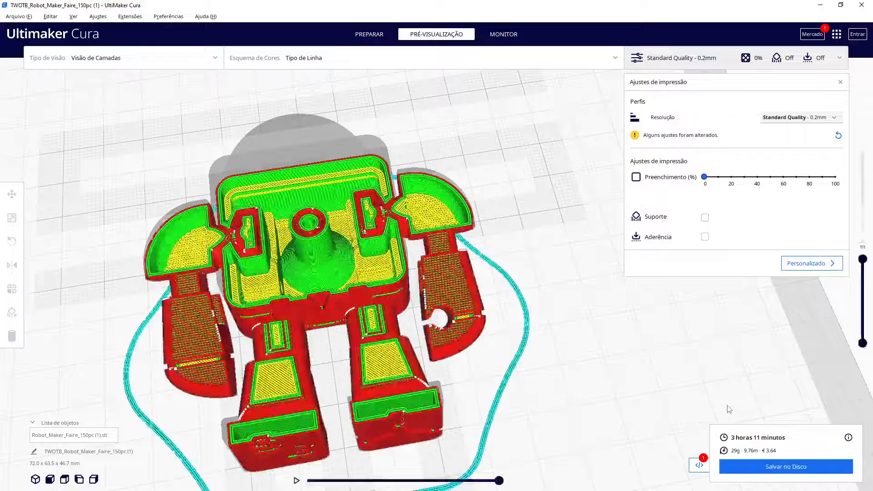
scroll(500, 355, up, 3)
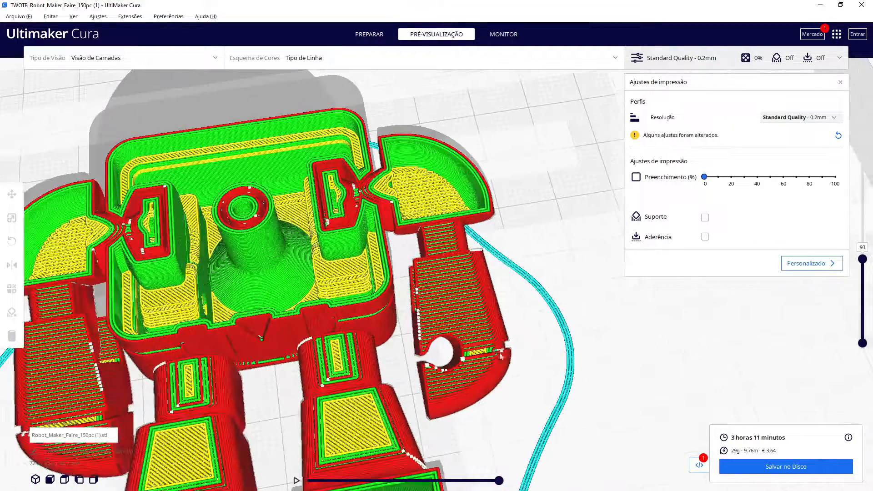
scroll(533, 322, up, 3)
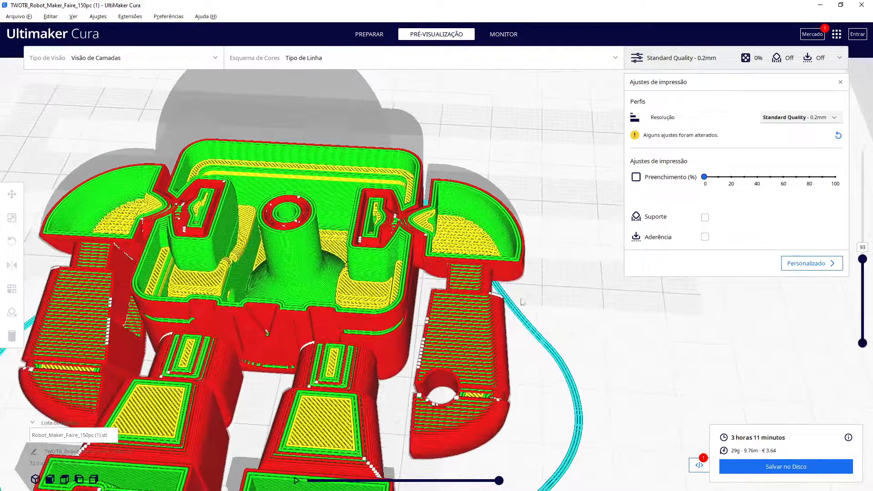
mouse_move(863, 259)
mouse_down()
mouse_move(862, 210)
mouse_move(862, 287)
mouse_move(870, 270)
mouse_up()
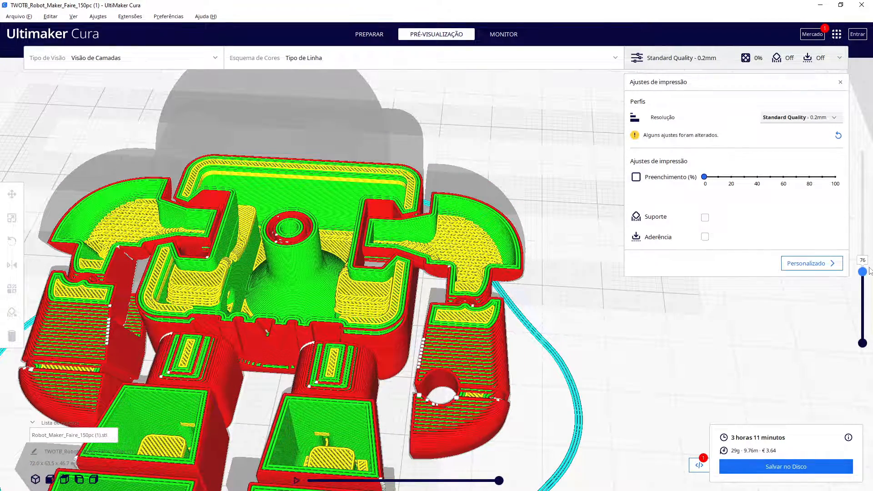
drag(869, 271, 863, 223)
drag(862, 189, 862, 151)
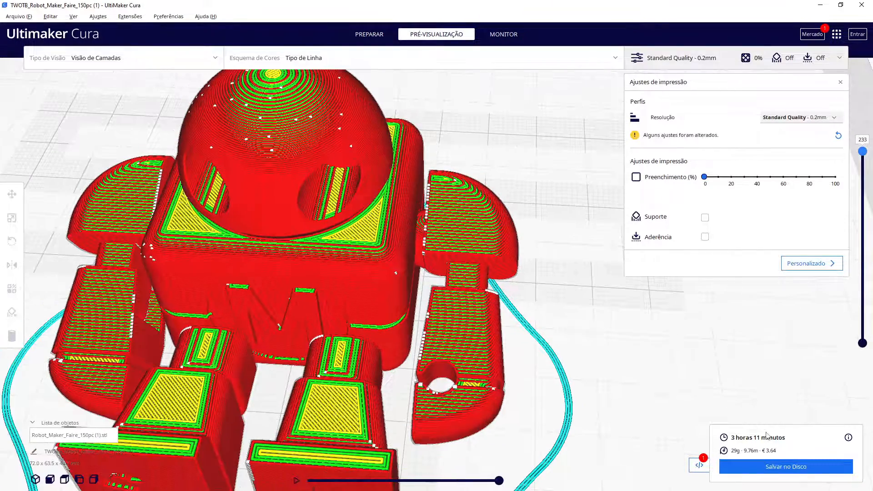
scroll(663, 404, down, 3)
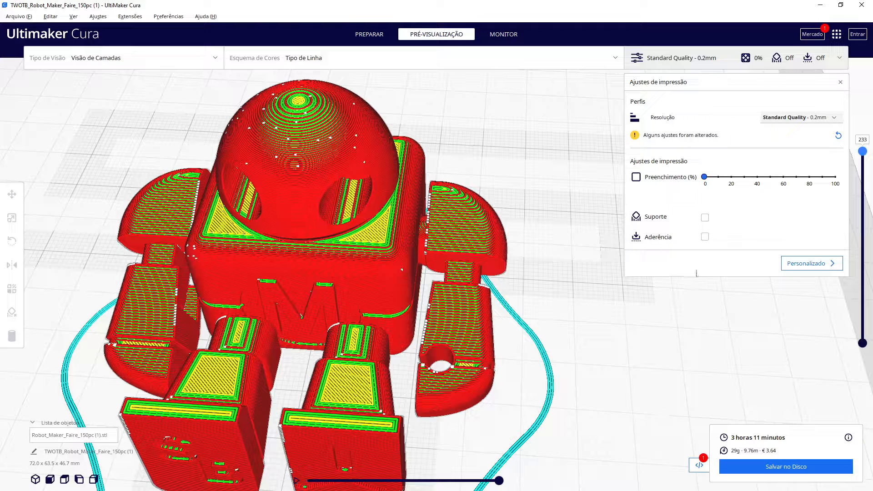
Set the infill density to 20% and re-slice the robot
click(731, 177)
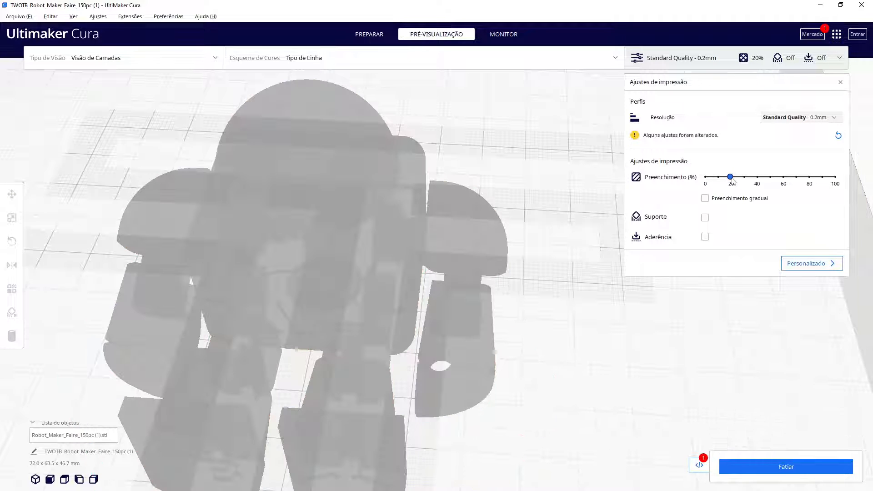
click(774, 464)
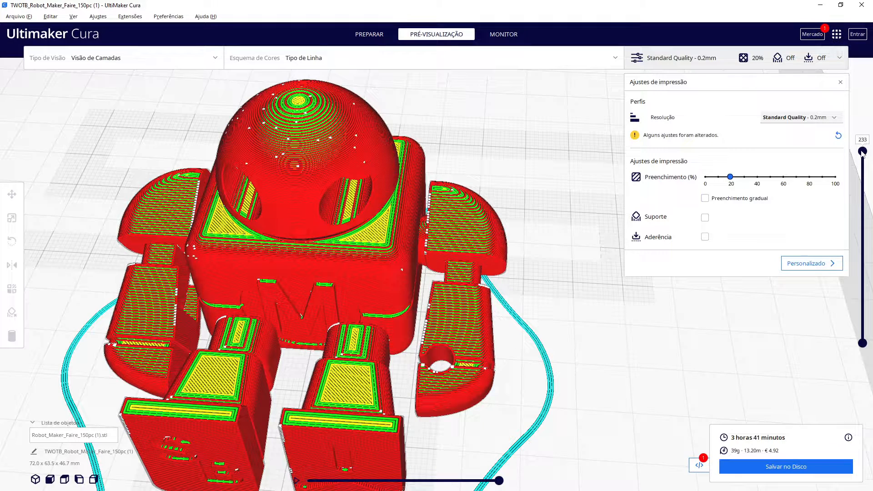
scroll(558, 348, down, 3)
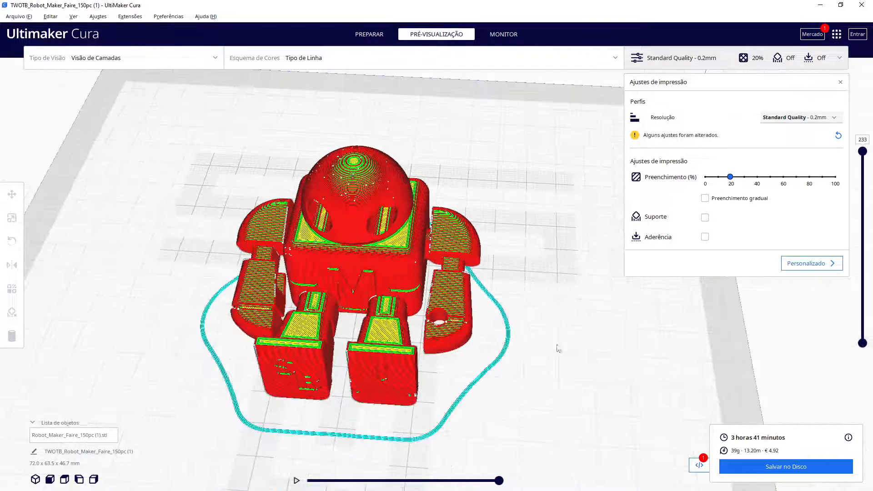
Rotate the robot upright by laying a selected face flat on the build plate
right_drag(606, 347, 587, 344)
click(397, 369)
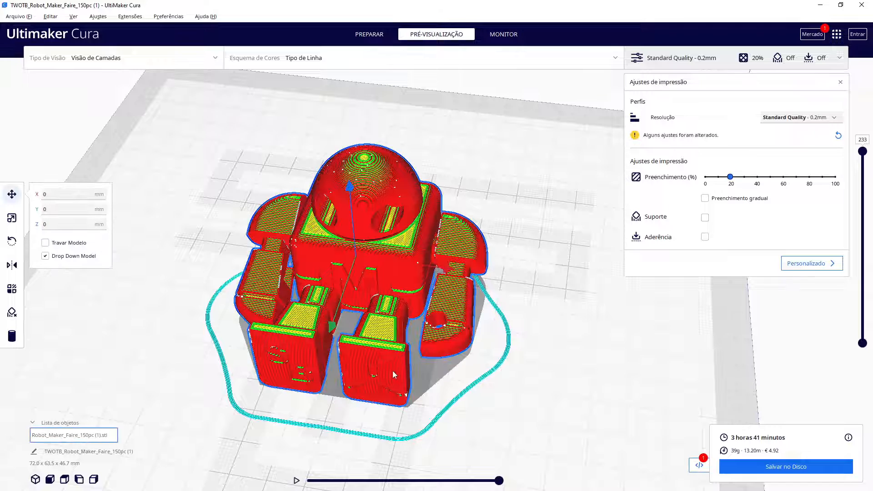
click(12, 241)
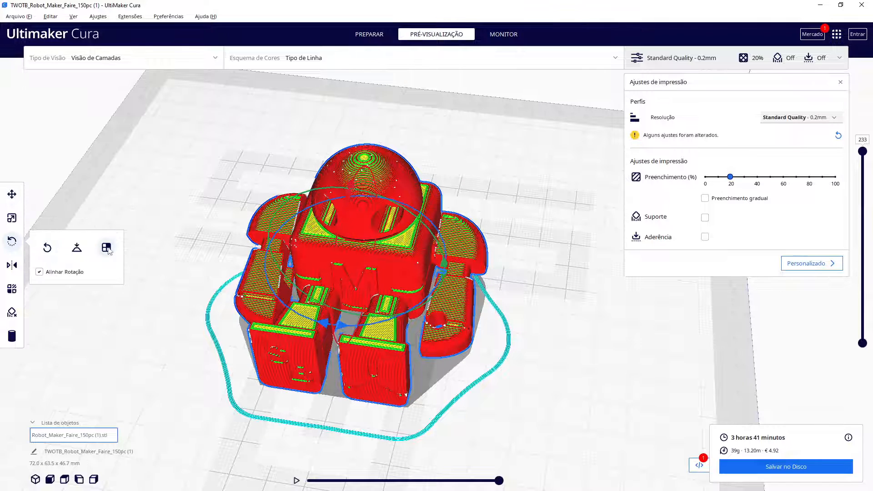
click(358, 363)
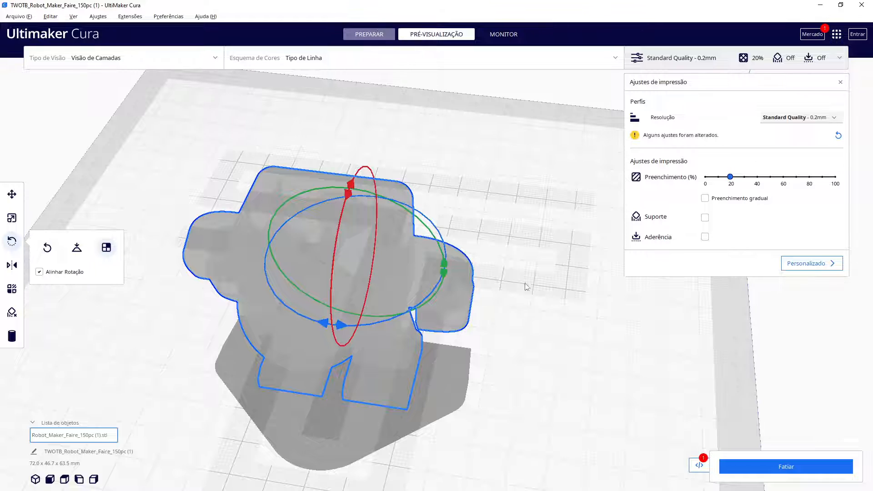
right_drag(567, 335, 475, 215)
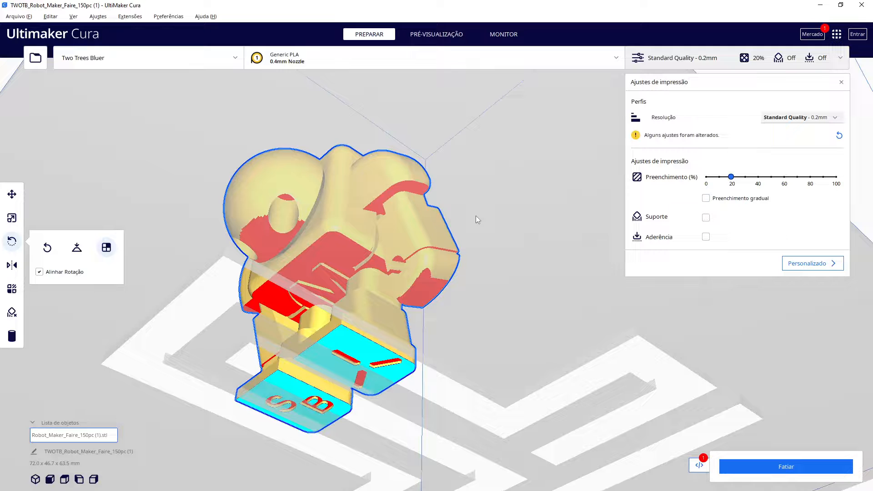
click(361, 350)
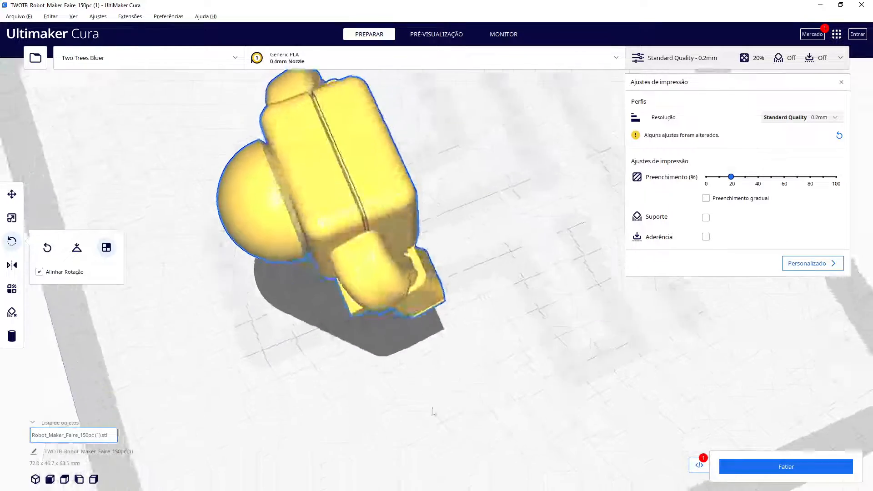
right_drag(432, 411, 471, 314)
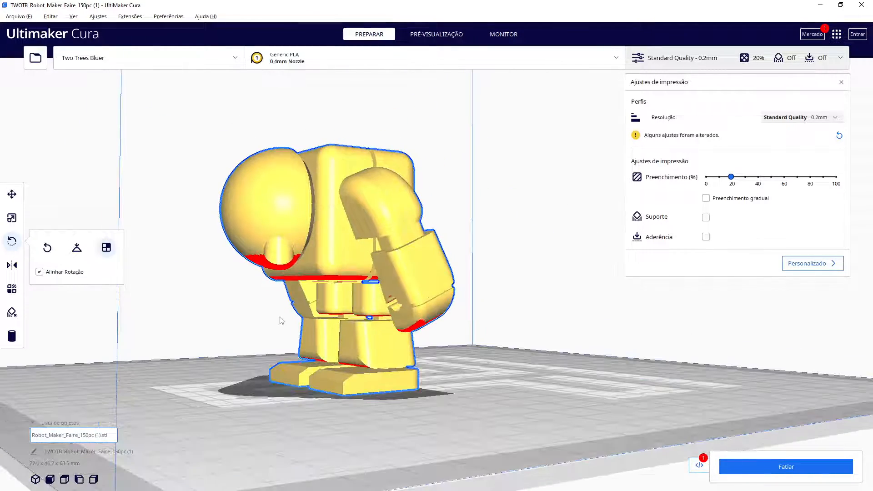
right_drag(478, 364, 378, 389)
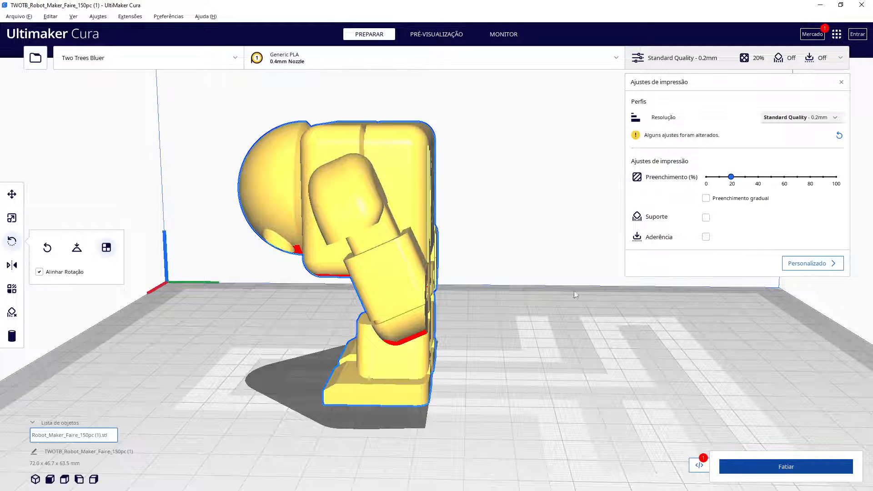
Preview the re-sliced upright robot, stepping through the leg layers and returning the layer slider to the top
click(445, 33)
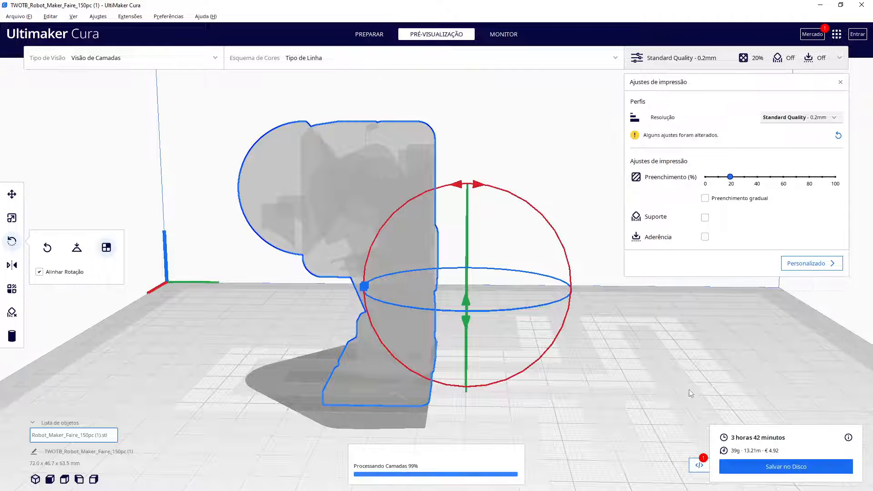
drag(862, 153, 861, 294)
right_drag(504, 404, 453, 422)
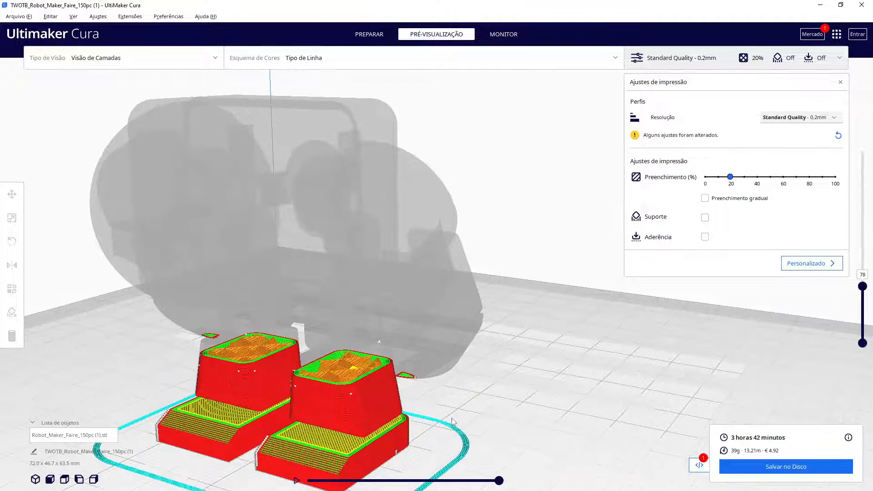
right_drag(522, 407, 419, 300)
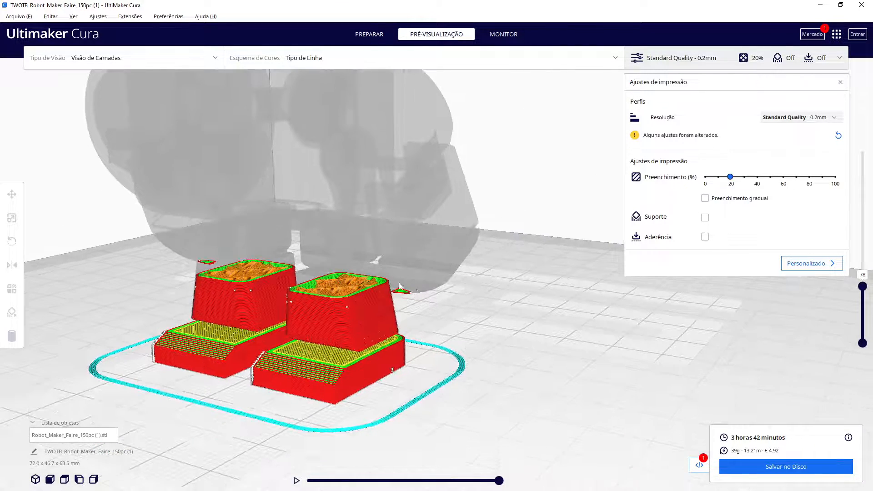
click(862, 288)
key(Down)
key(Down)
key(Up)
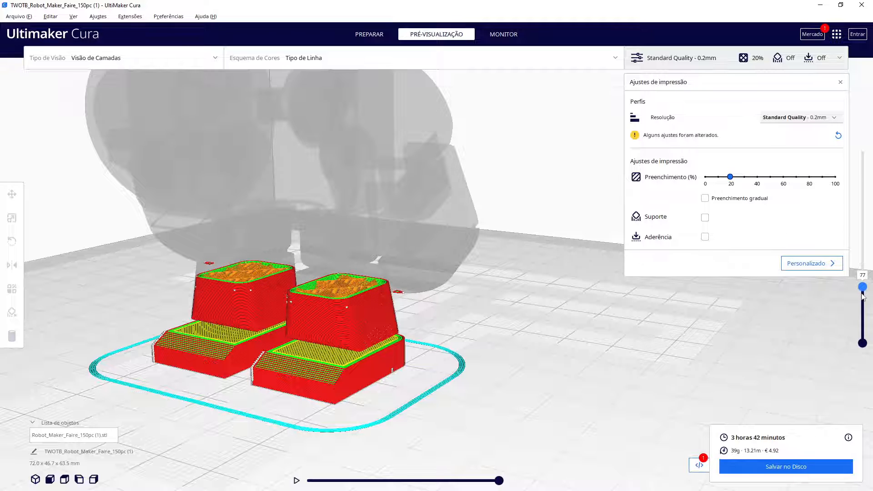
drag(862, 296, 863, 292)
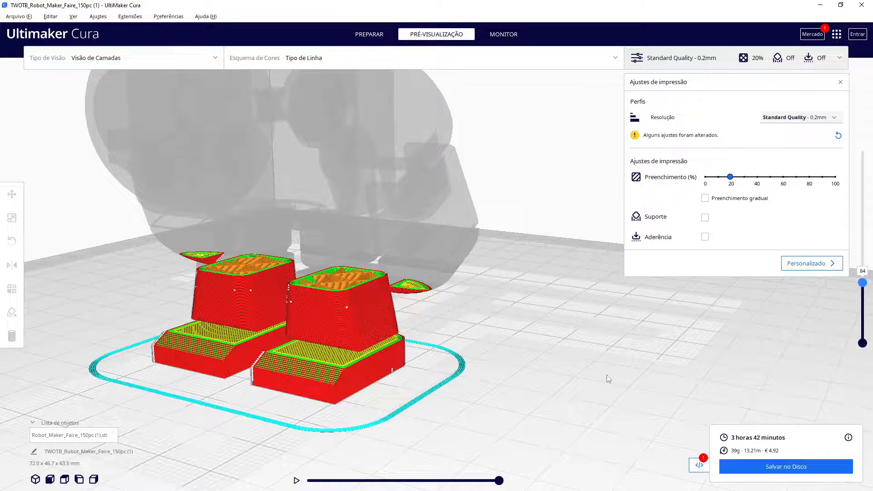
right_drag(548, 388, 619, 396)
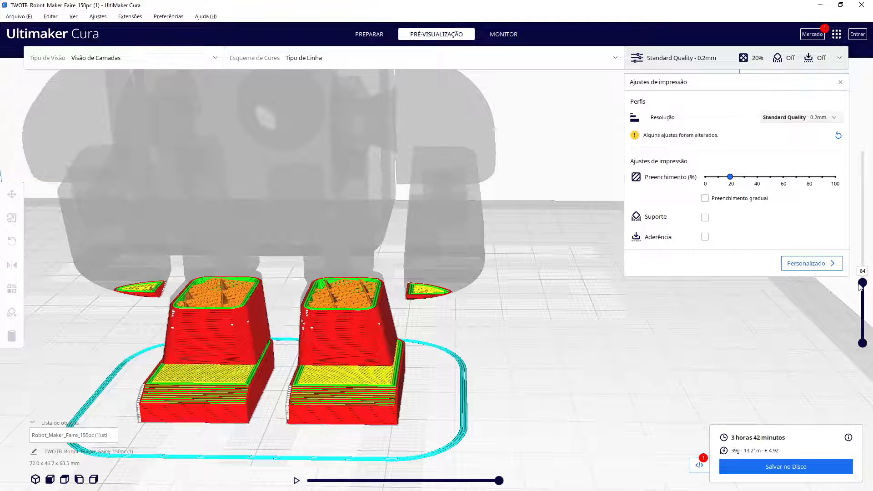
drag(862, 283, 863, 151)
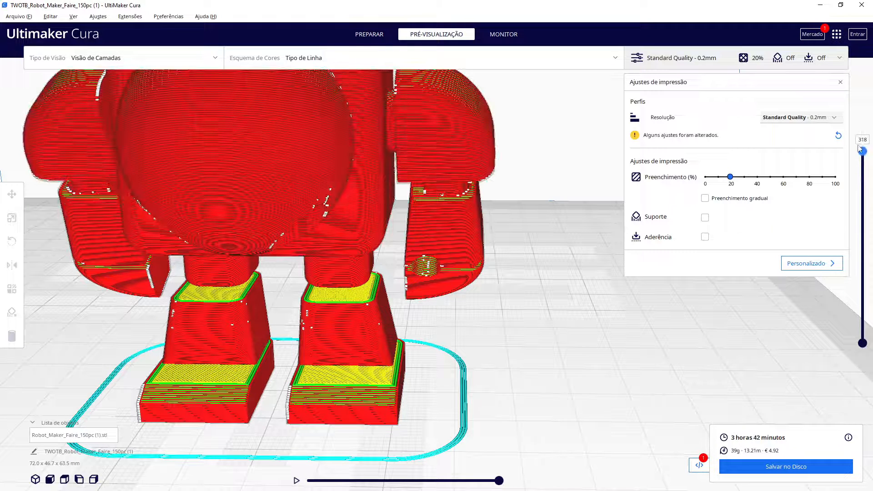
Enable support, re-slice the robot and view the result in the preview
click(369, 35)
right_drag(500, 328, 456, 287)
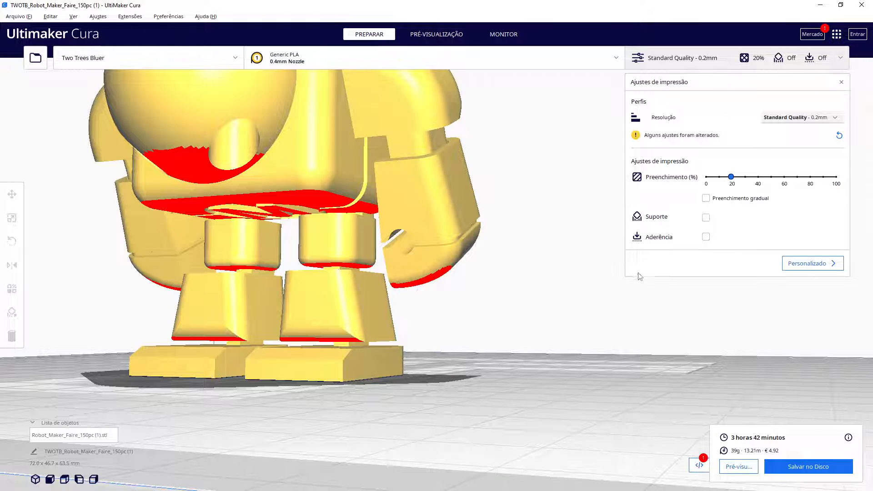
click(705, 217)
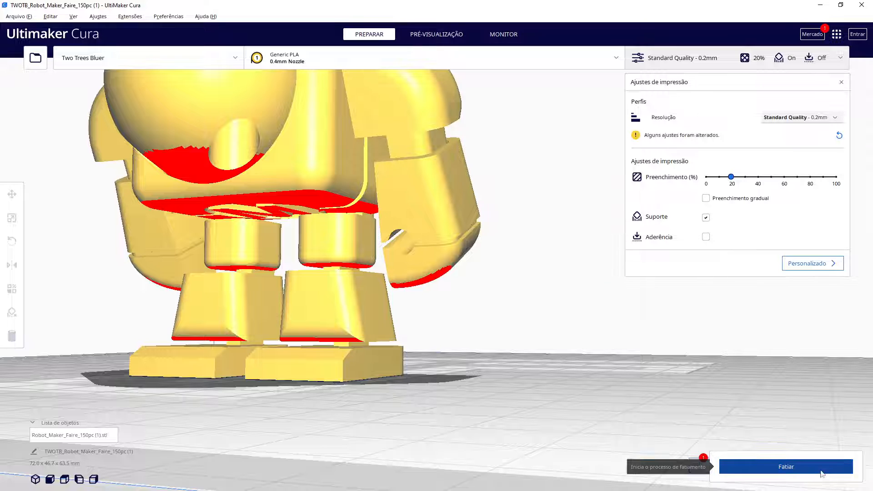
click(823, 468)
click(453, 39)
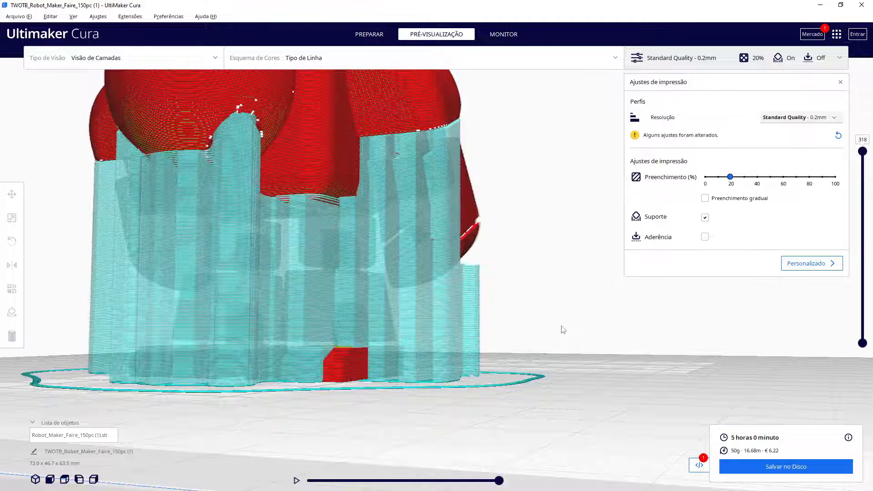
Turn support off, enable build plate adhesion, and re-slice the robot
right_drag(538, 305, 323, 322)
right_drag(606, 330, 471, 362)
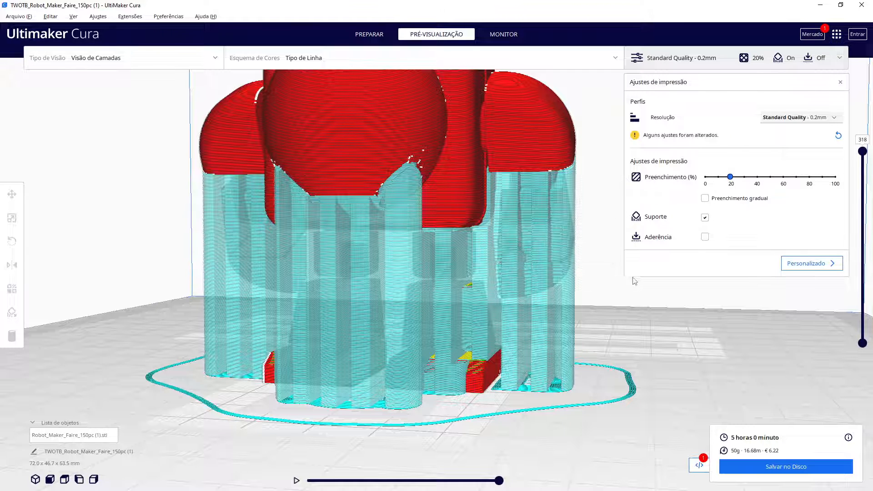
click(705, 218)
click(705, 236)
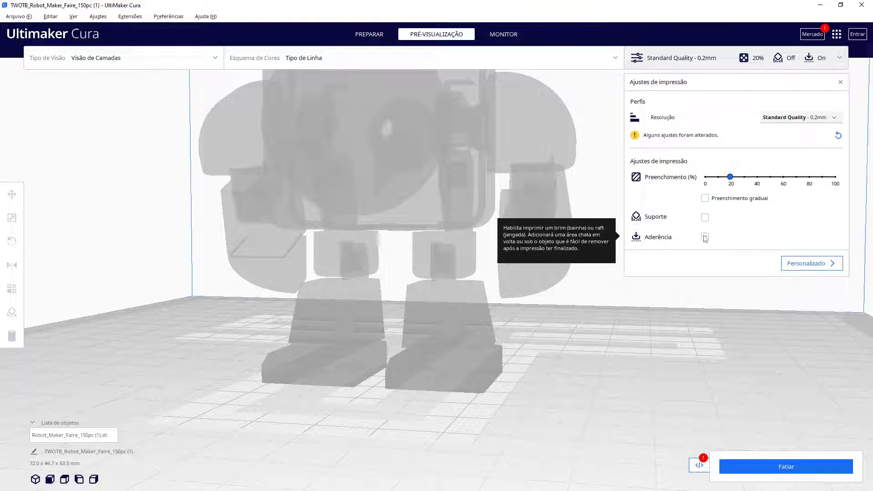
click(761, 461)
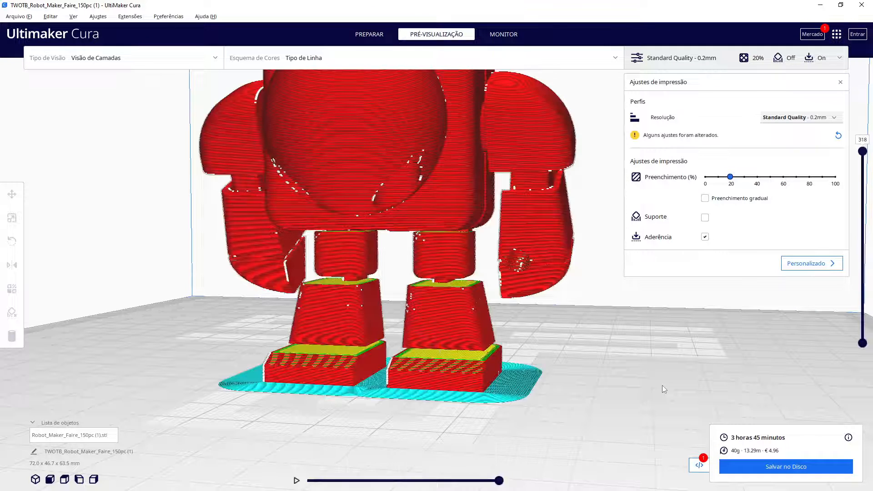
right_drag(623, 389, 590, 406)
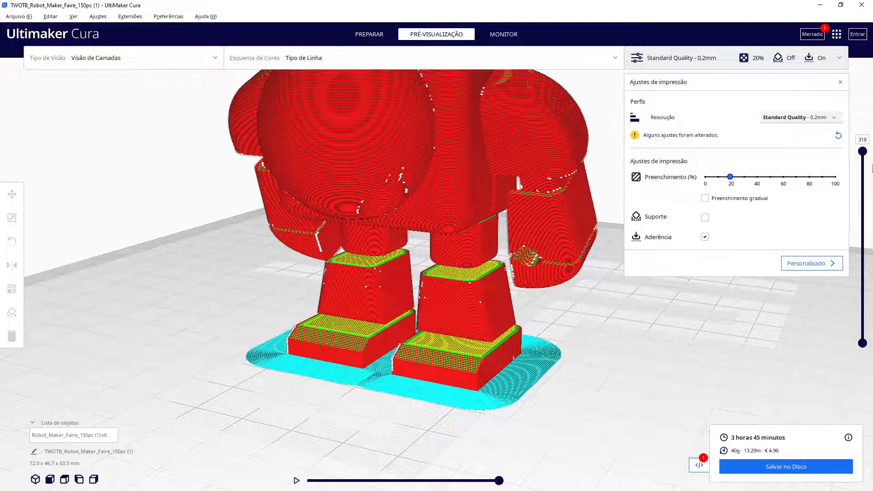
Step the layer slider down to the first brim layer and back to the top to inspect the adhesion
drag(863, 151, 863, 329)
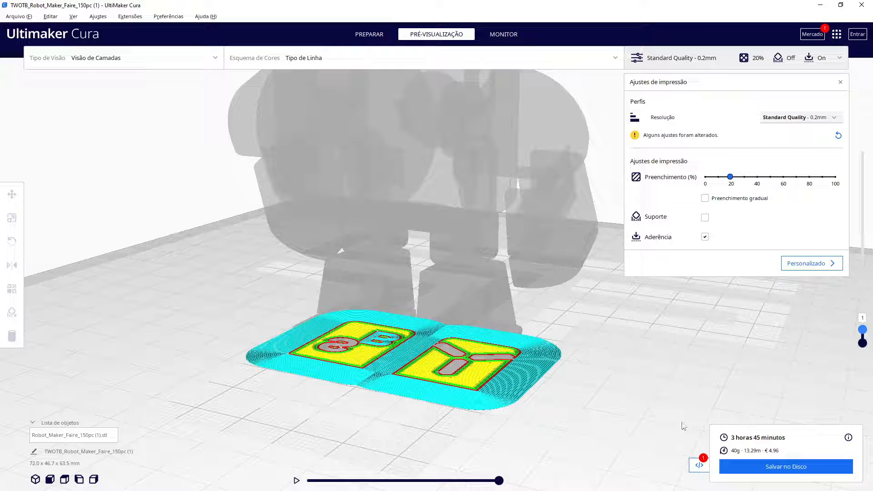
mouse_move(490, 480)
mouse_down()
mouse_move(307, 480)
mouse_move(423, 480)
mouse_move(513, 467)
mouse_up()
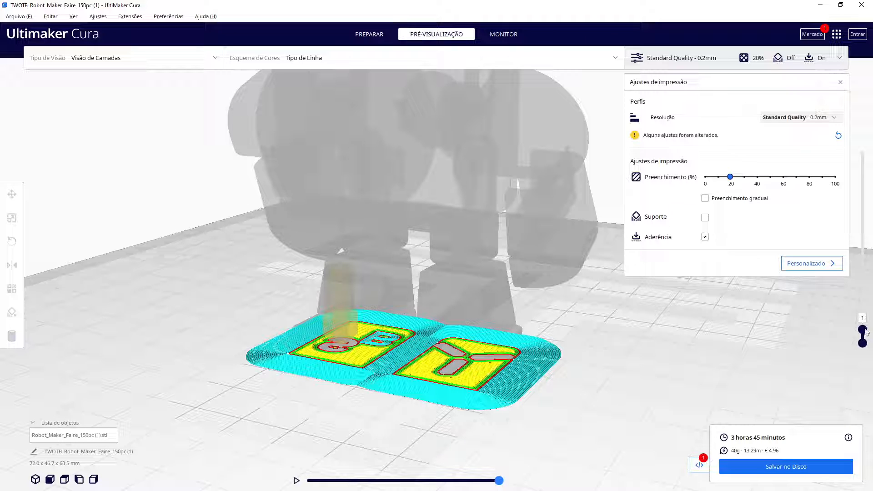
drag(865, 331, 863, 151)
right_drag(640, 357, 593, 353)
scroll(642, 353, down, 6)
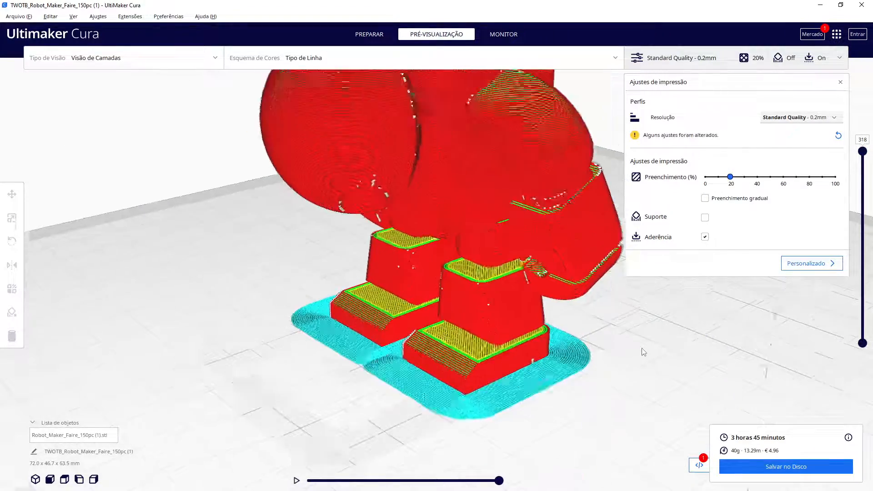
middle_drag(652, 338, 601, 346)
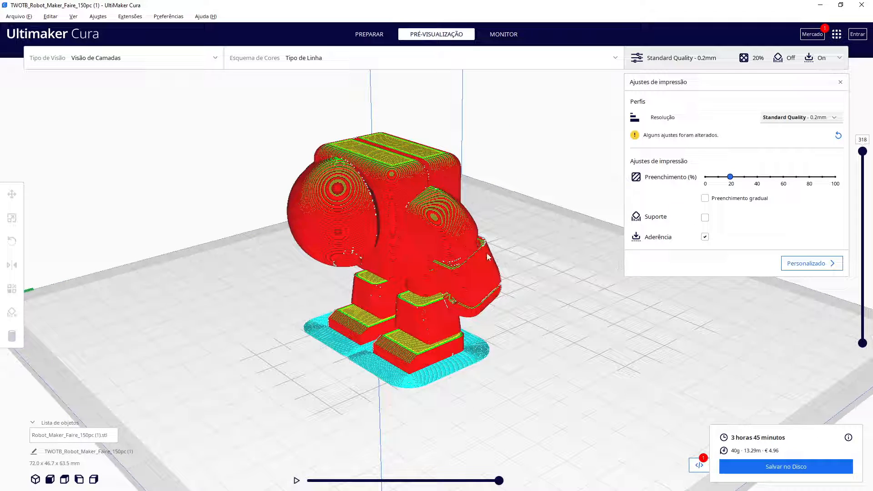
Rotate the selected robot so it lies on its back on the build plate
click(364, 236)
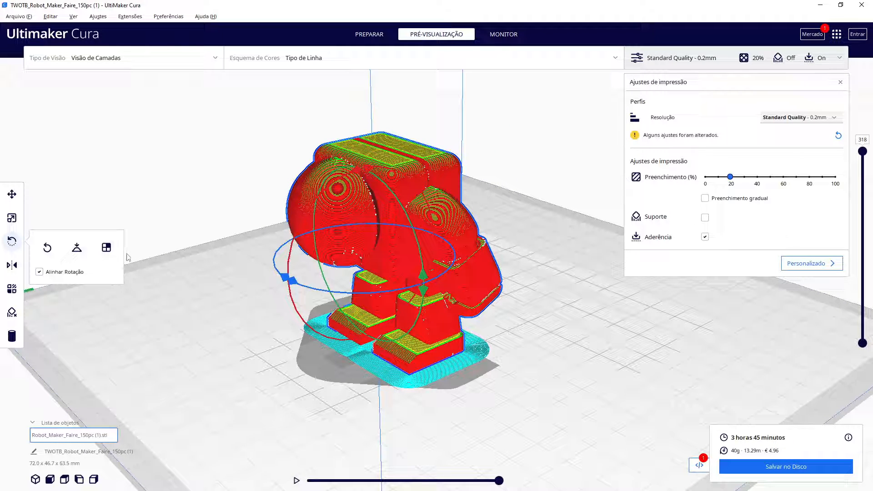
right_drag(550, 236, 437, 205)
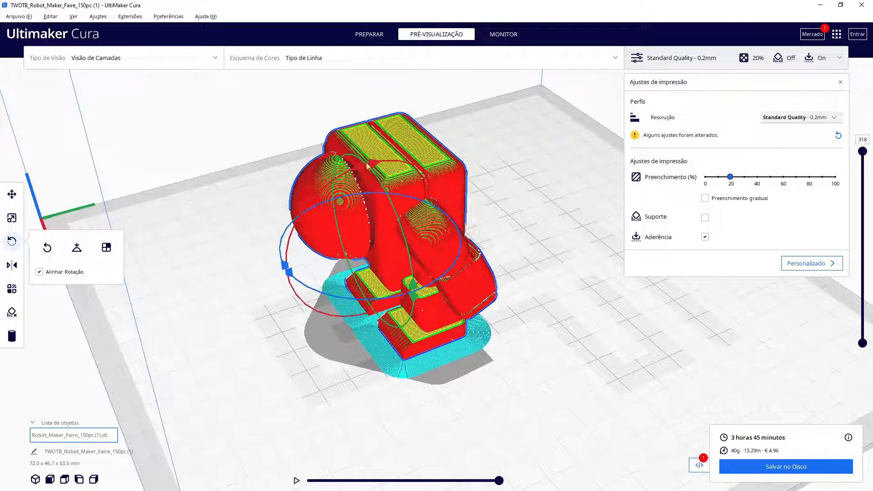
drag(374, 167, 520, 229)
click(517, 219)
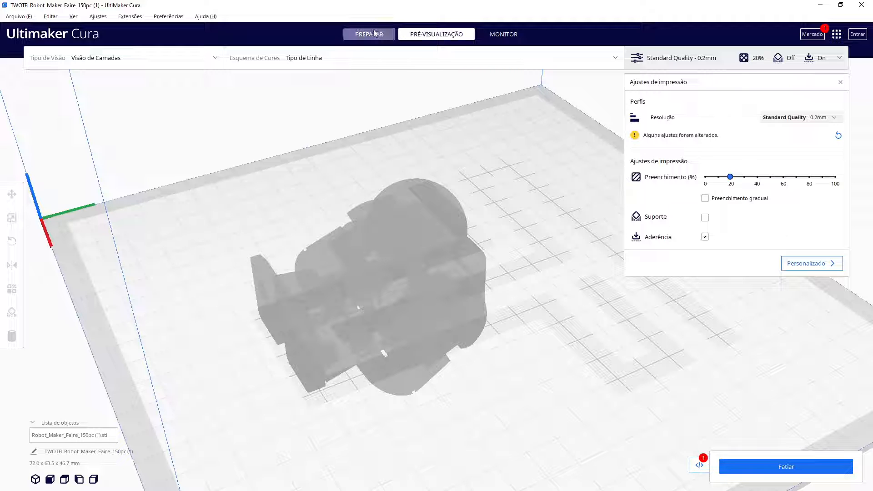
right_drag(515, 317, 483, 231)
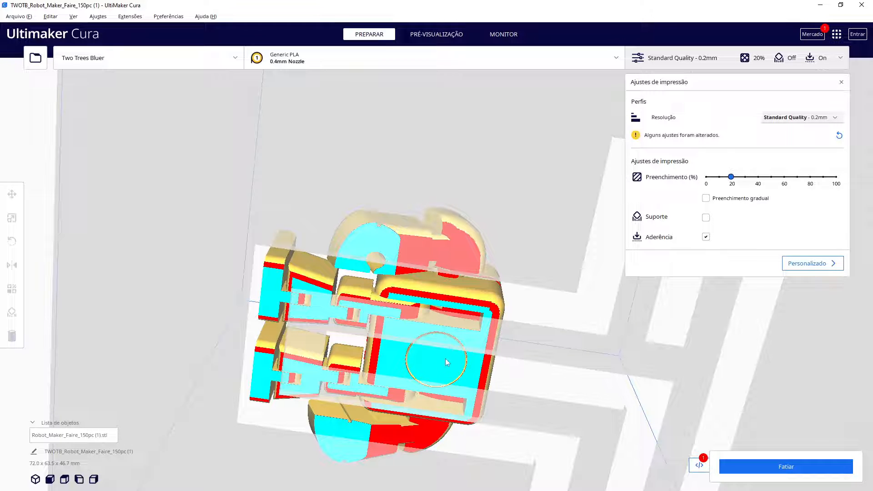
right_drag(512, 231, 507, 319)
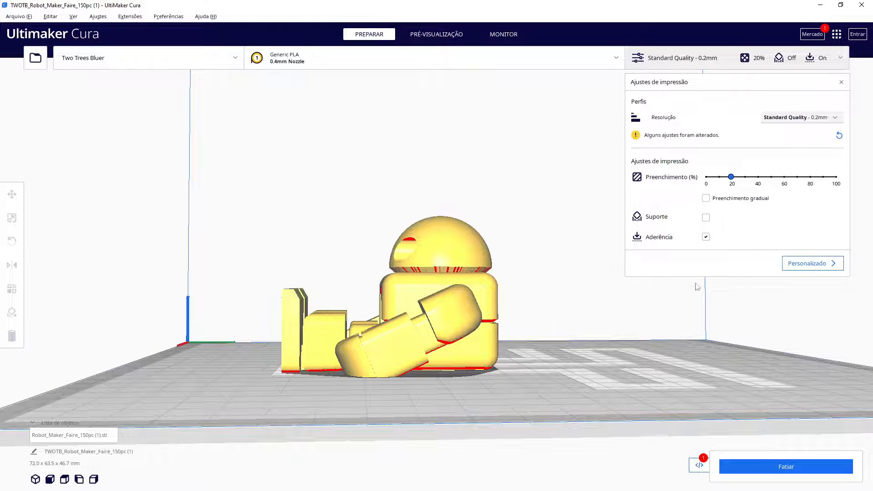
Switch build plate adhesion off and support on, then slice the reclined robot
click(705, 237)
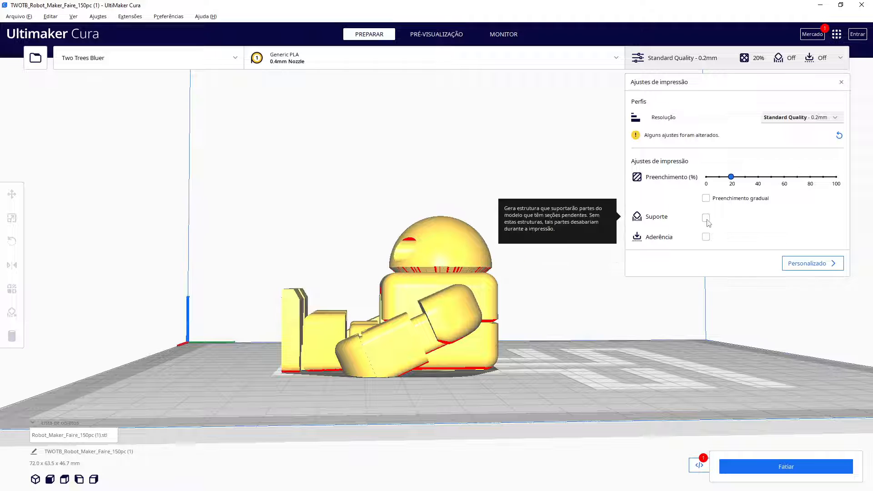
click(706, 219)
scroll(549, 378, up, 2)
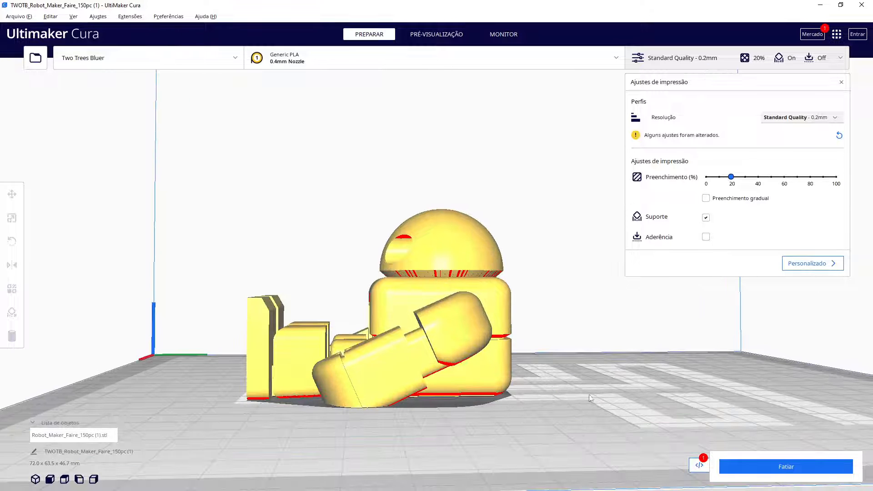
right_drag(583, 392, 538, 406)
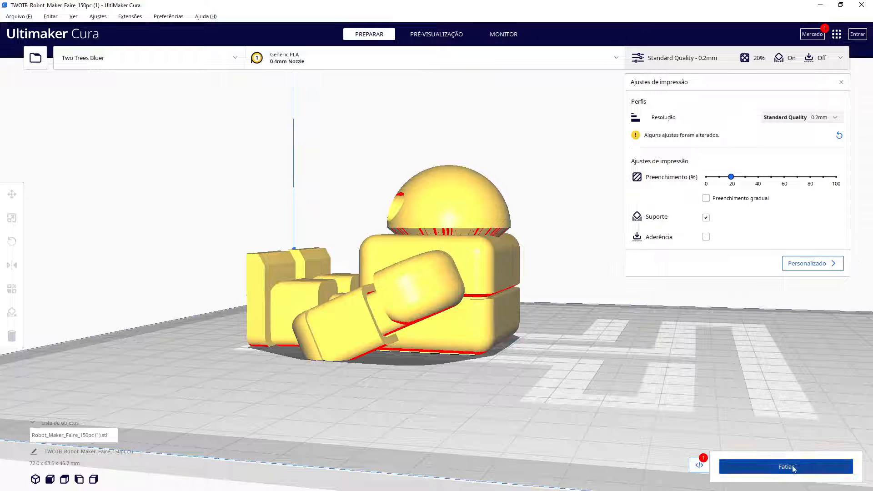
click(454, 36)
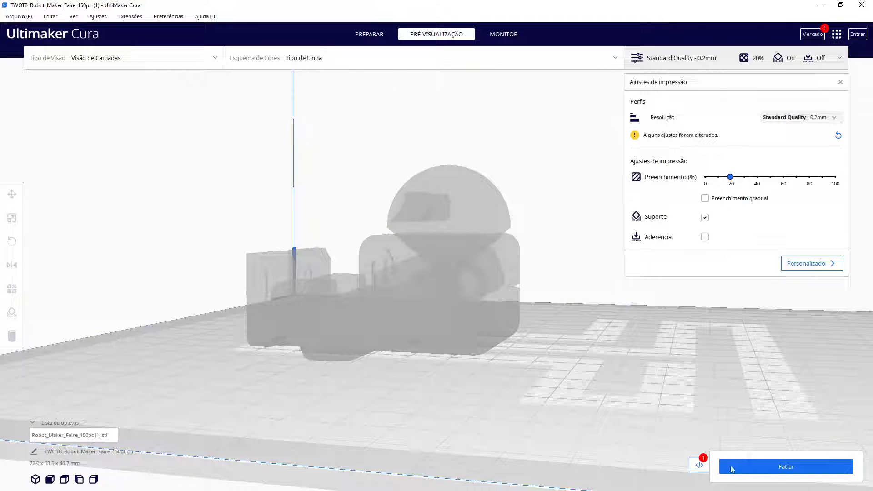
click(757, 468)
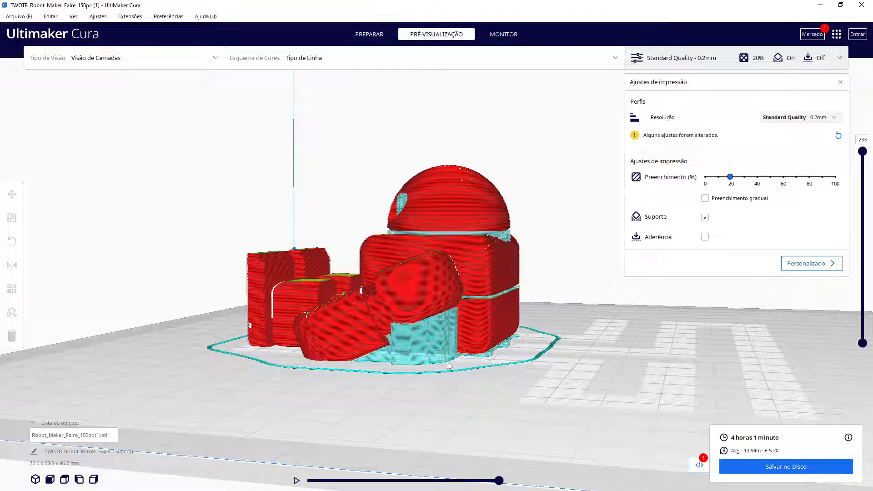
Lower the layer slider to layer 34 to inspect the supported lower layers
drag(862, 152, 856, 284)
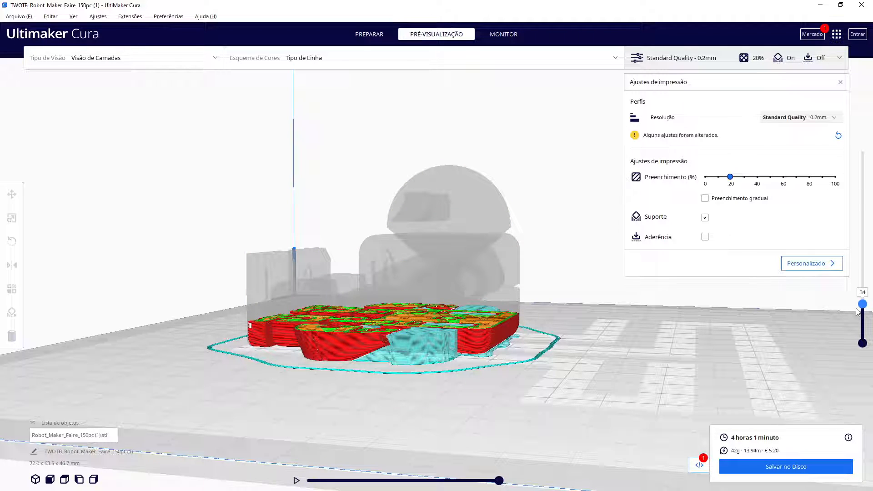
drag(861, 304, 861, 300)
scroll(519, 392, up, 2)
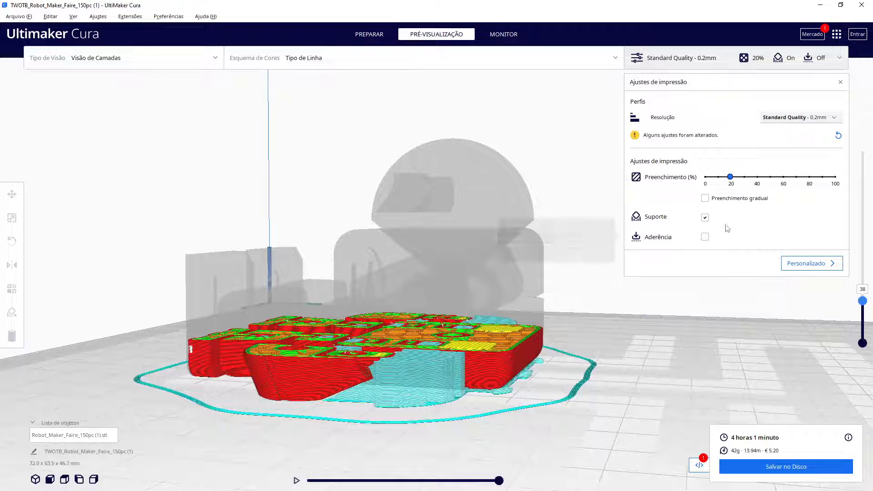
Turn support off, re-slice, and step the layer slider through layers 47 and 59 of the unsupported robot
click(704, 217)
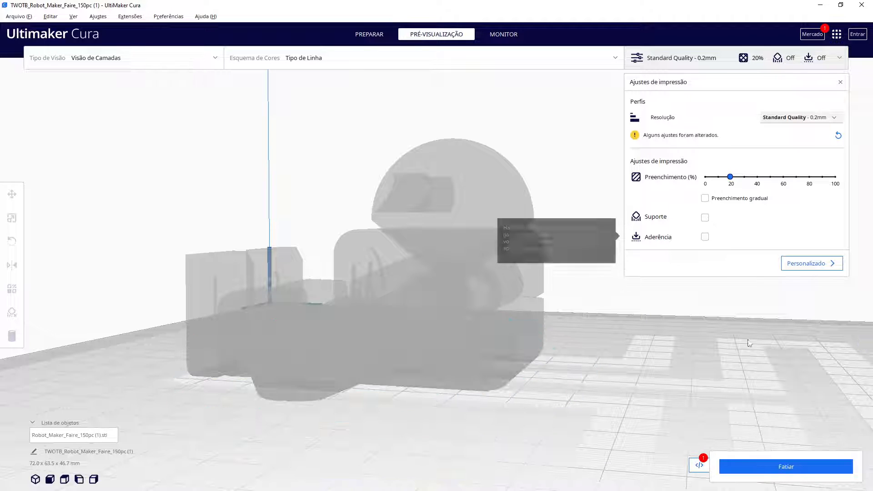
click(783, 467)
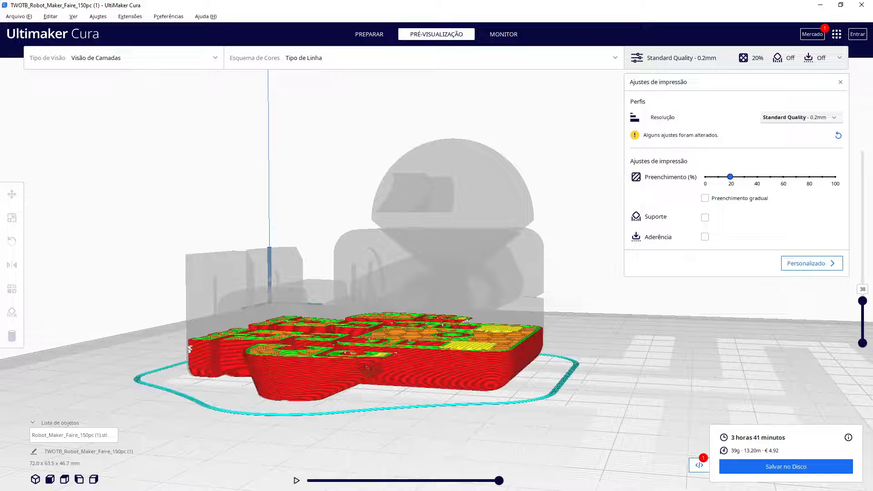
mouse_move(863, 301)
mouse_down()
mouse_move(863, 283)
mouse_move(862, 294)
mouse_up()
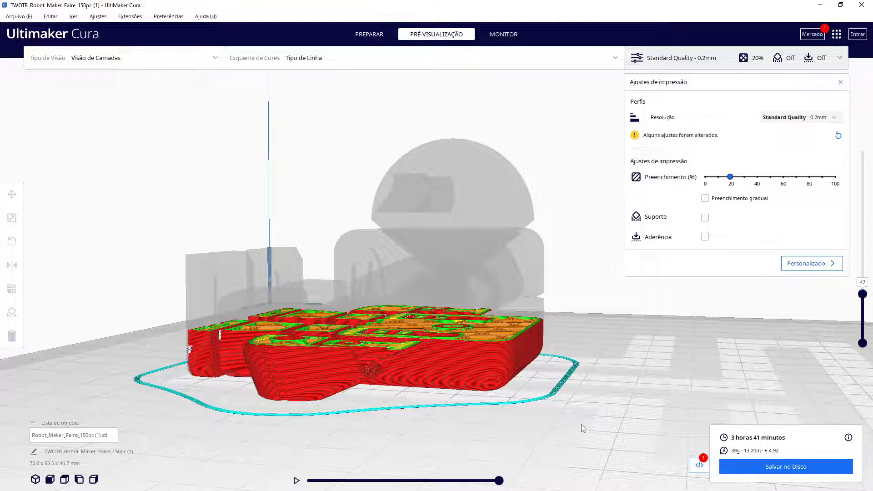
right_drag(581, 425, 564, 446)
scroll(500, 429, up, 3)
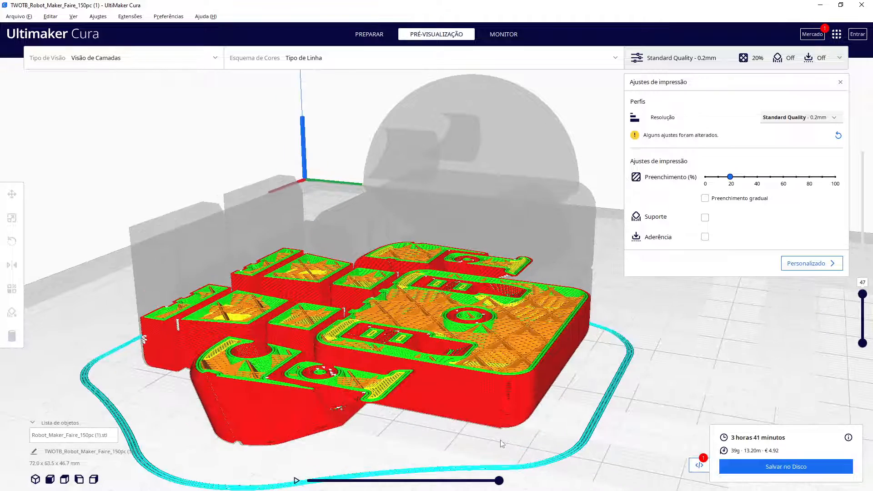
middle_drag(501, 440, 509, 431)
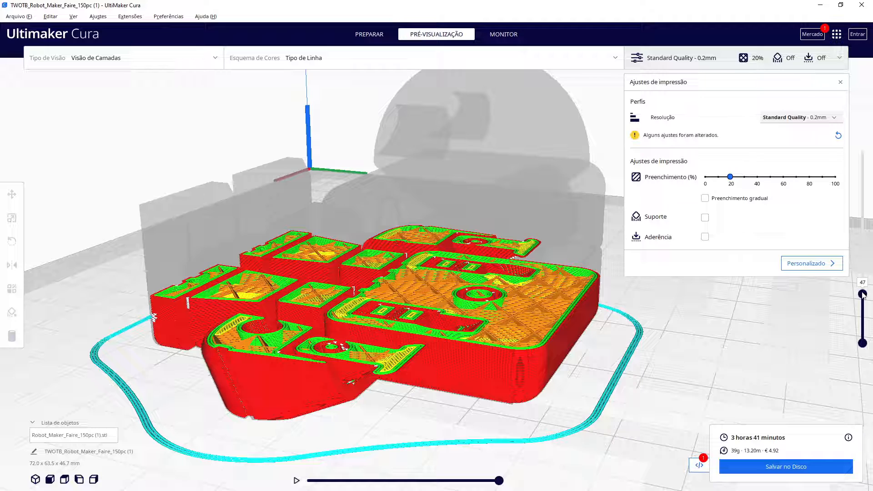
drag(862, 294, 862, 152)
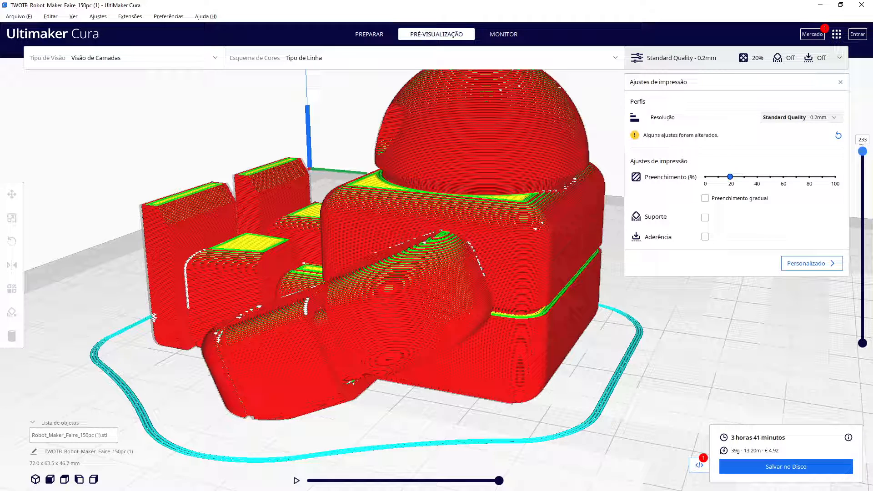
drag(862, 150, 871, 280)
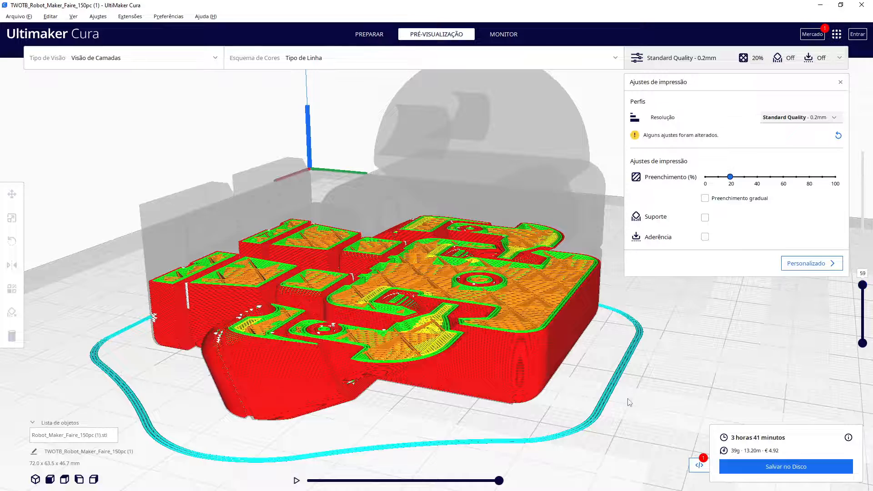
right_drag(629, 401, 677, 377)
scroll(653, 380, up, 5)
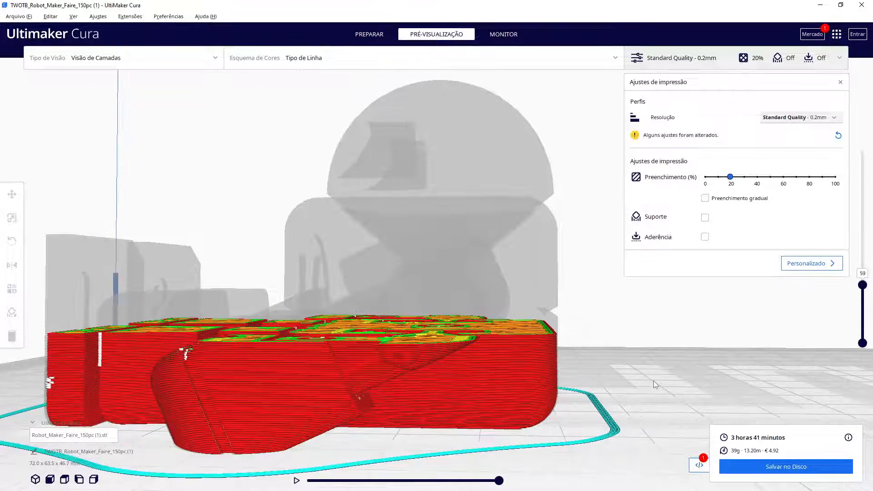
drag(862, 286, 861, 152)
scroll(717, 366, down, 2)
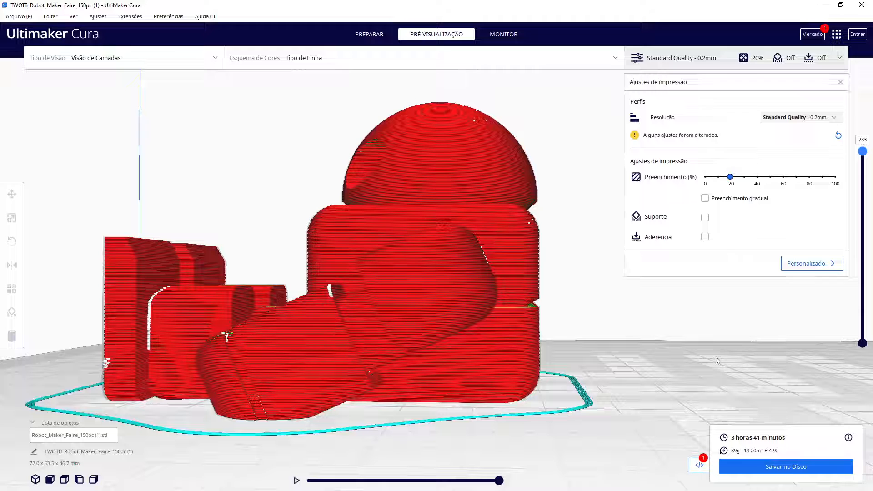
Re-enable support and slice the reclined robot again
click(705, 217)
click(767, 468)
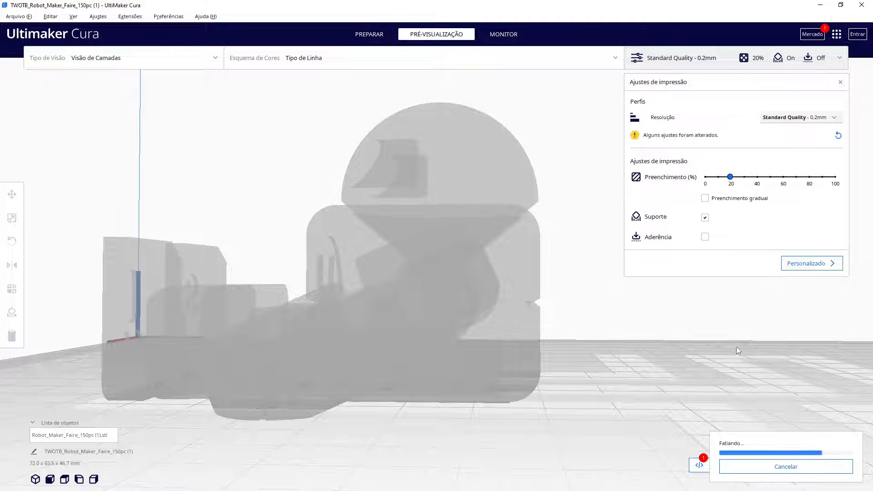
right_drag(739, 374, 707, 383)
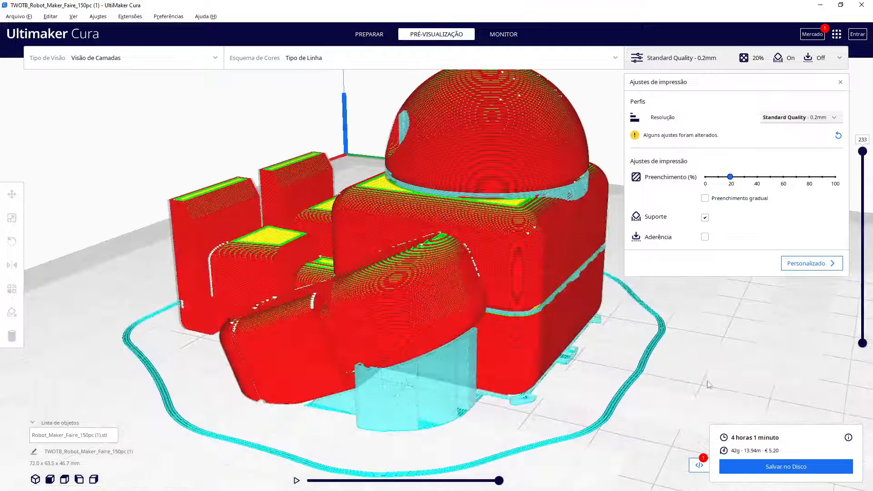
right_click(707, 383)
click(637, 390)
Inspect the reclined robot in the prepare view and its supported slice in the preview
click(369, 34)
right_drag(528, 390, 549, 366)
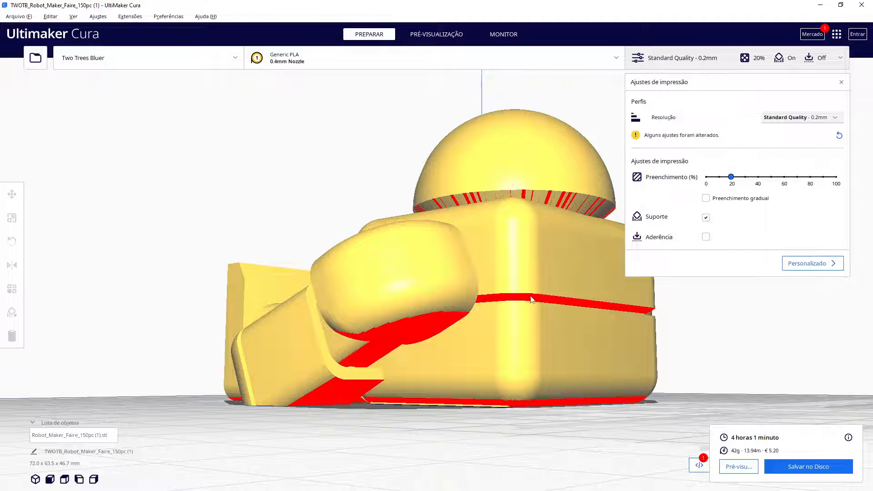
right_drag(470, 399, 406, 126)
click(436, 34)
scroll(555, 268, down, 5)
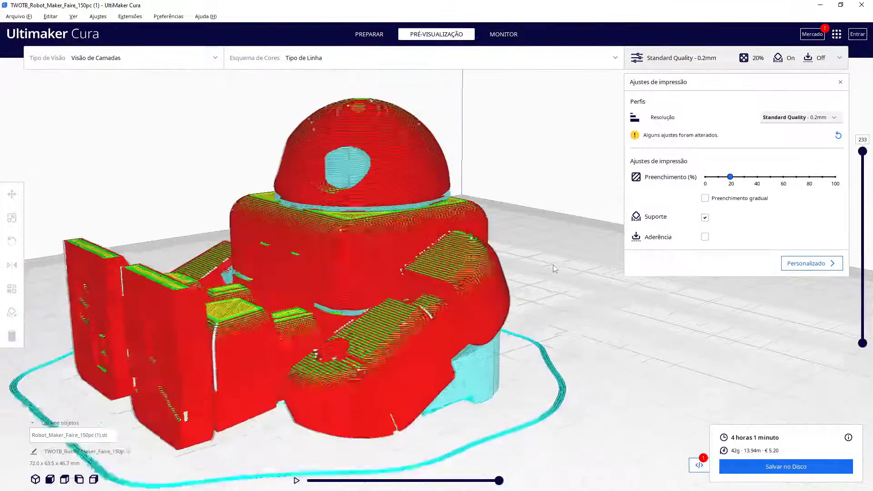
right_drag(534, 295, 639, 297)
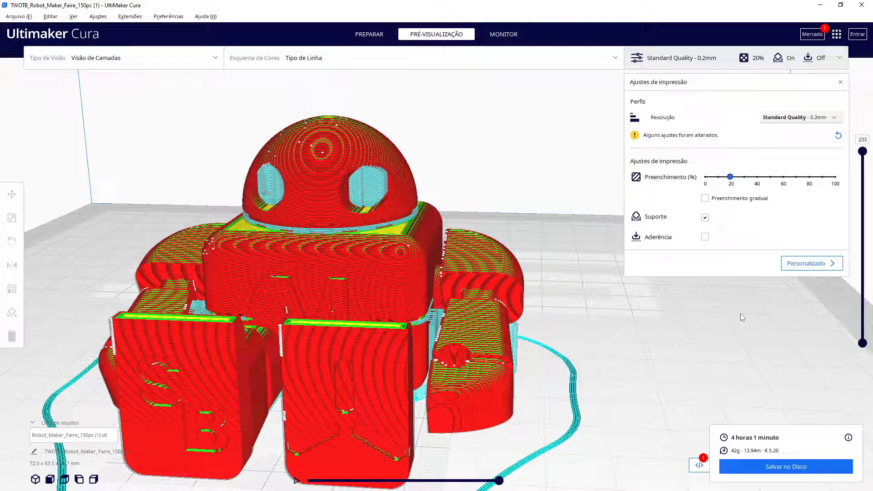
Open the custom Quality settings and zoom in on the robot's shoulder to examine its layer lines
click(795, 266)
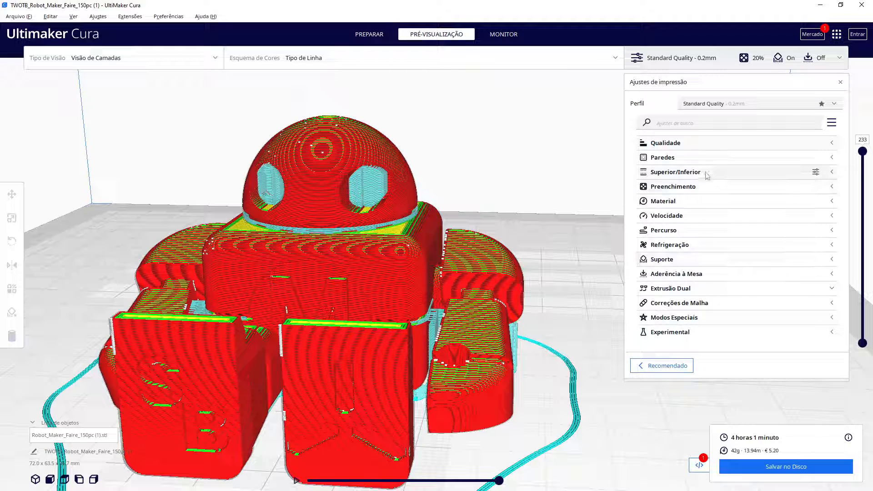
click(684, 150)
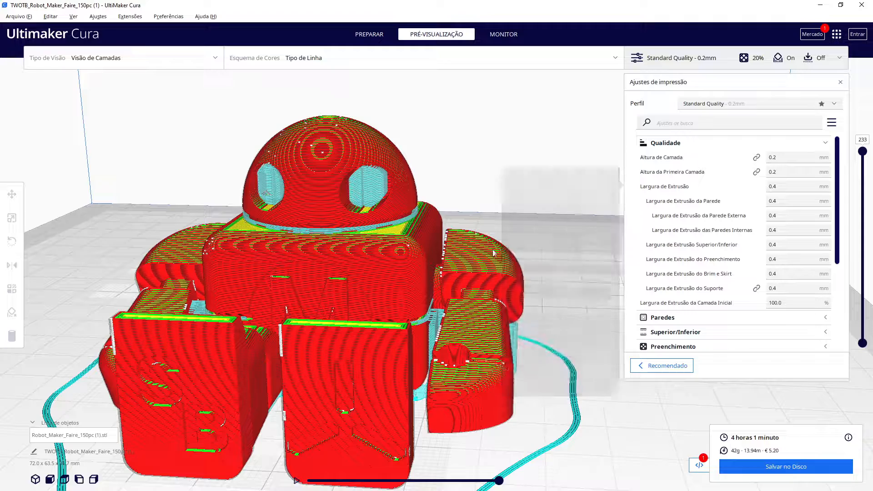
right_drag(545, 235, 501, 241)
scroll(502, 242, up, 3)
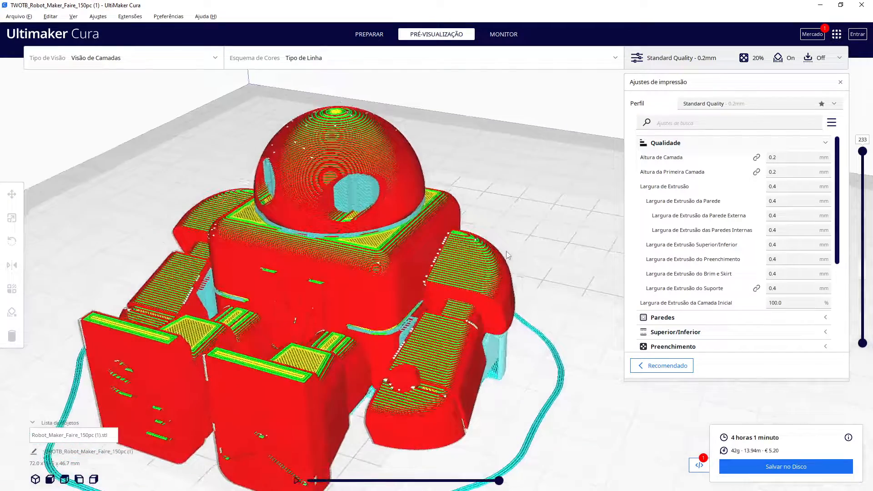
scroll(508, 260, up, 2)
scroll(508, 260, up, 2)
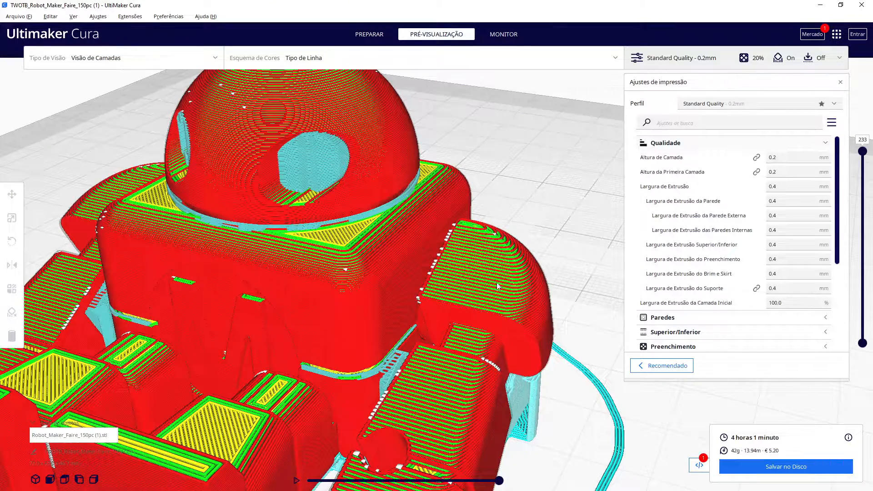
scroll(496, 287, up, 2)
scroll(477, 288, up, 2)
middle_drag(497, 308, 421, 279)
scroll(422, 282, up, 2)
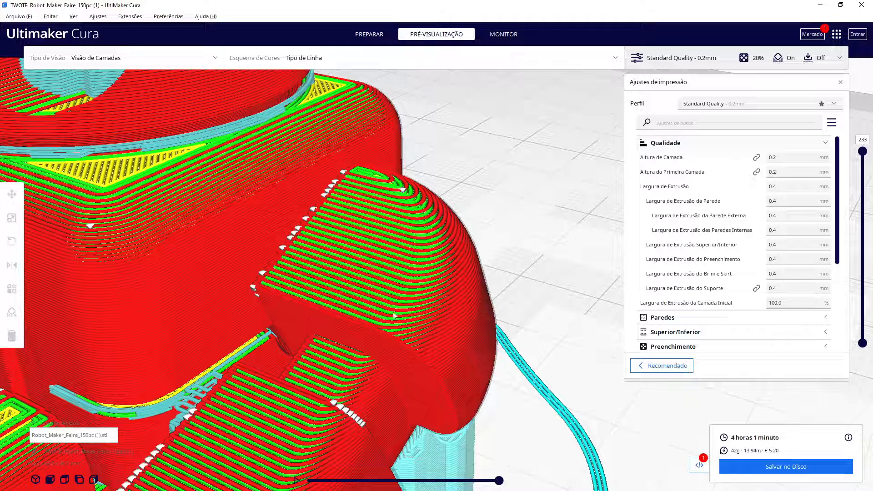
Set the layer height to 0.1 mm and slice the model again
click(777, 157)
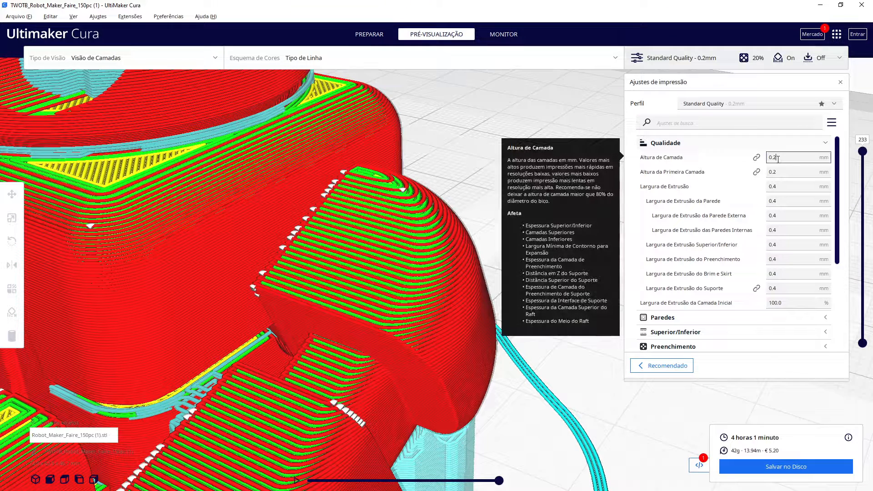
key(BackSpace)
text(1)
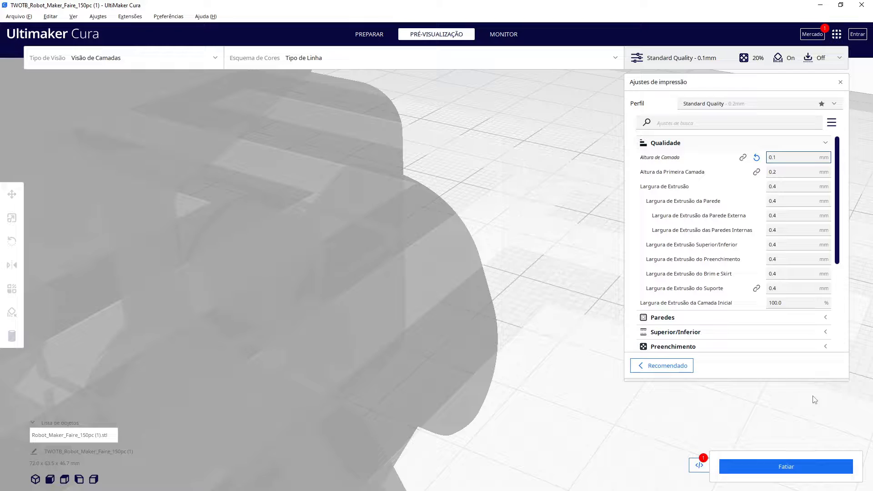
click(798, 464)
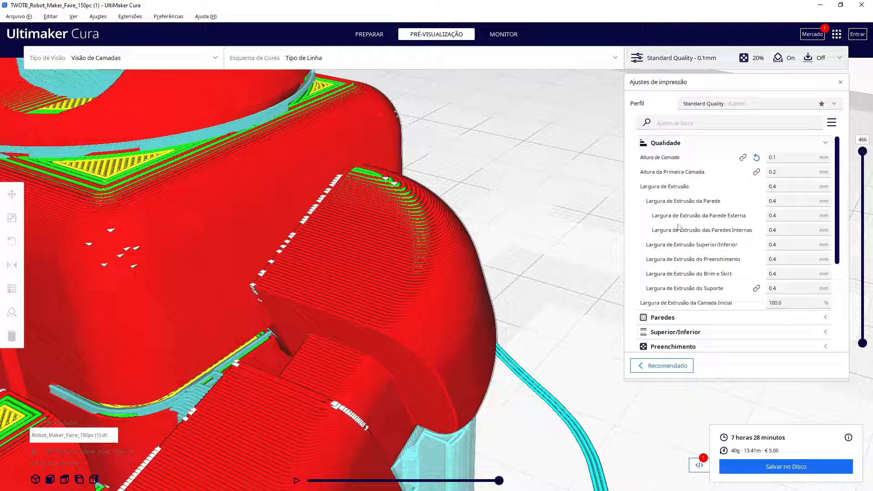
Reset the layer height to its default and re-slice the robot for comparison
right_drag(410, 266, 412, 246)
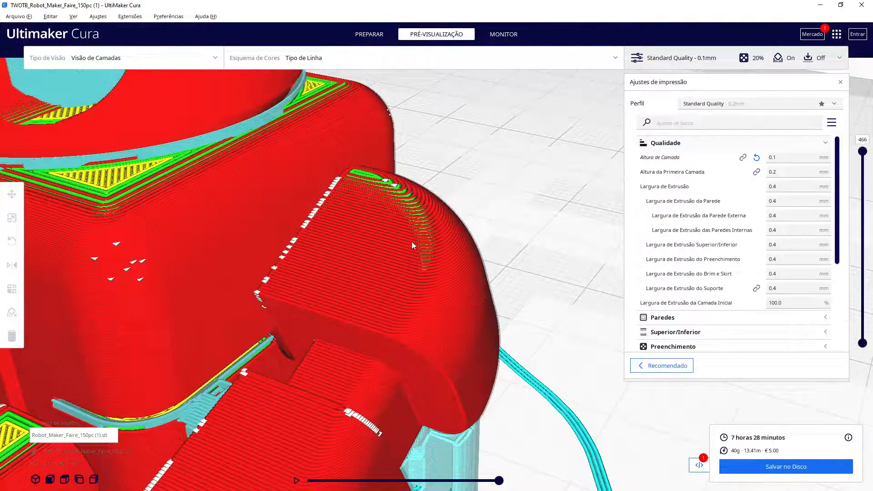
click(756, 157)
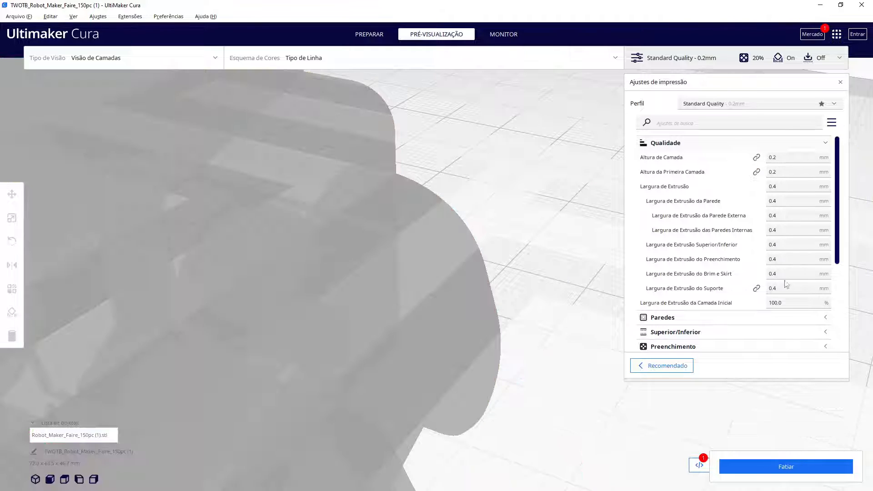
click(785, 465)
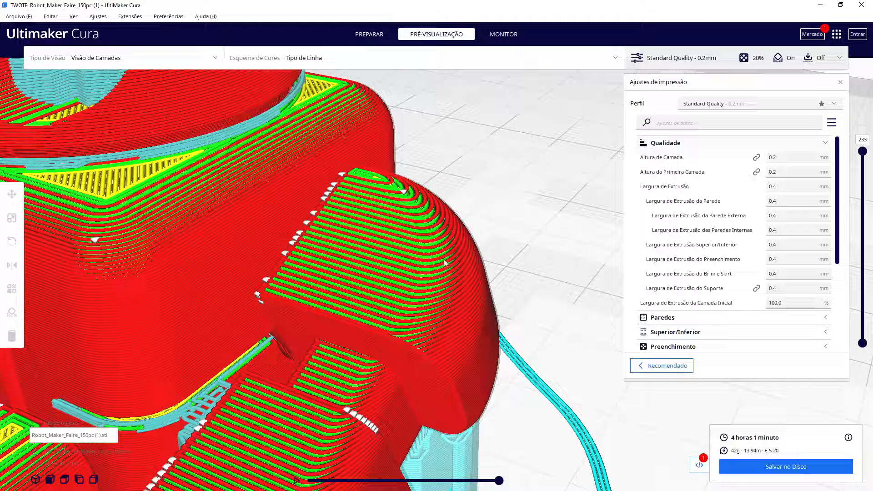
Set the layer height to 0.1 mm once more and re-slice the robot
click(779, 159)
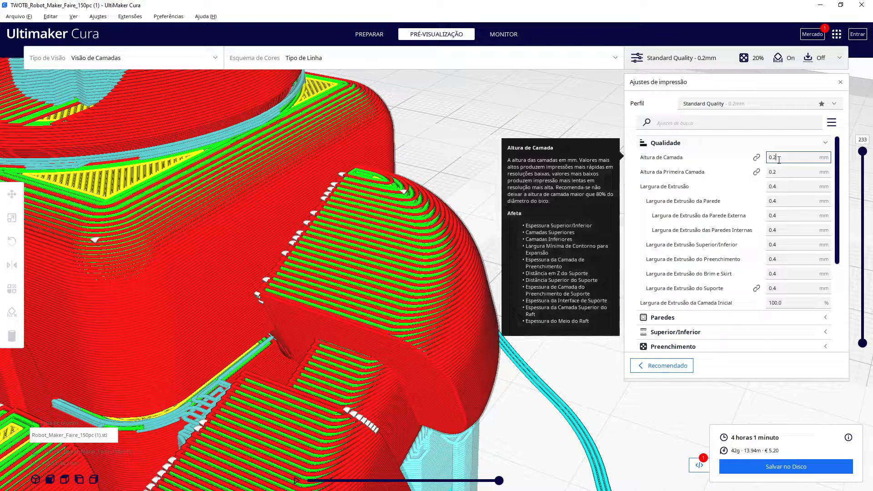
key(BackSpace)
text(1)
click(804, 466)
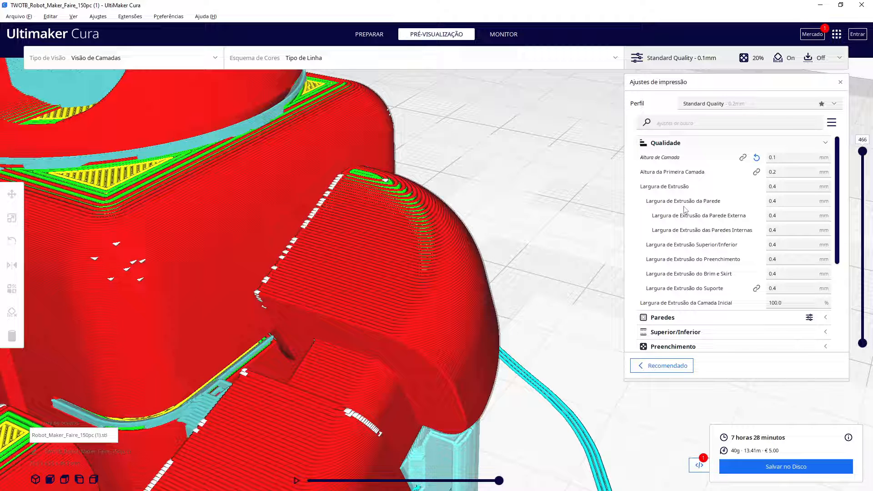
Zoom out on the robot and browse the Quality and Speed setting categories
mouse_move(661, 157)
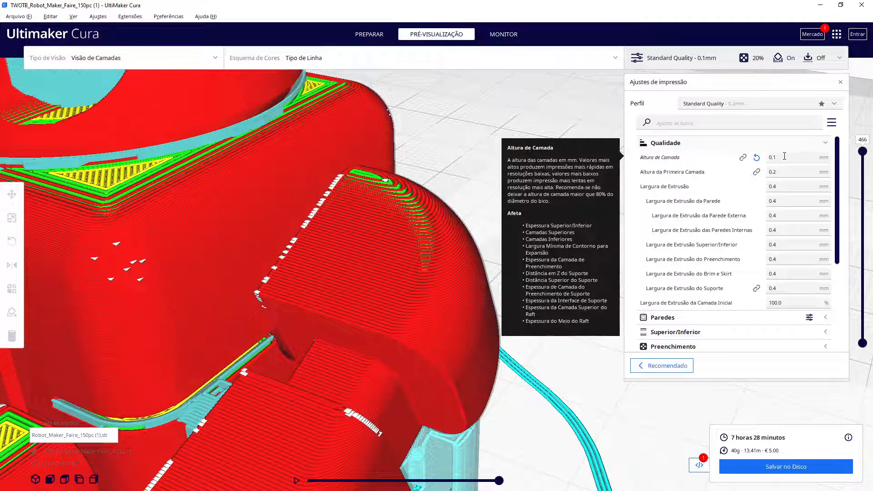
scroll(555, 359, down, 10)
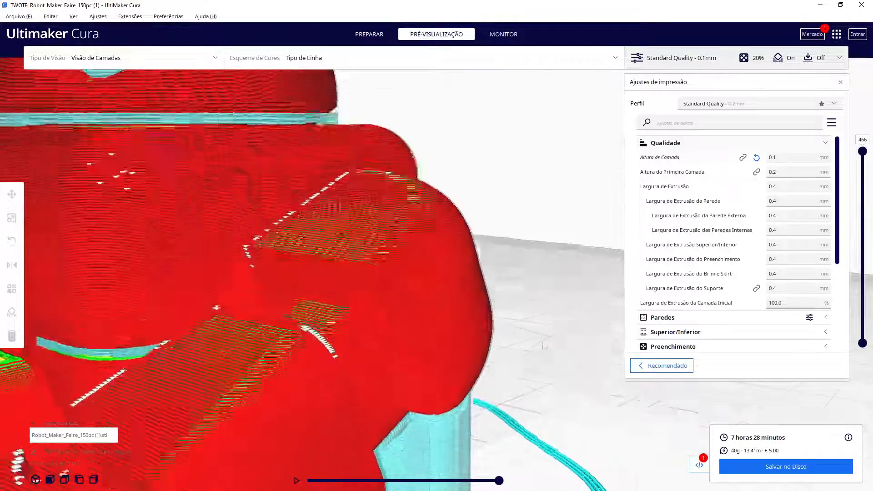
scroll(555, 373, down, 1)
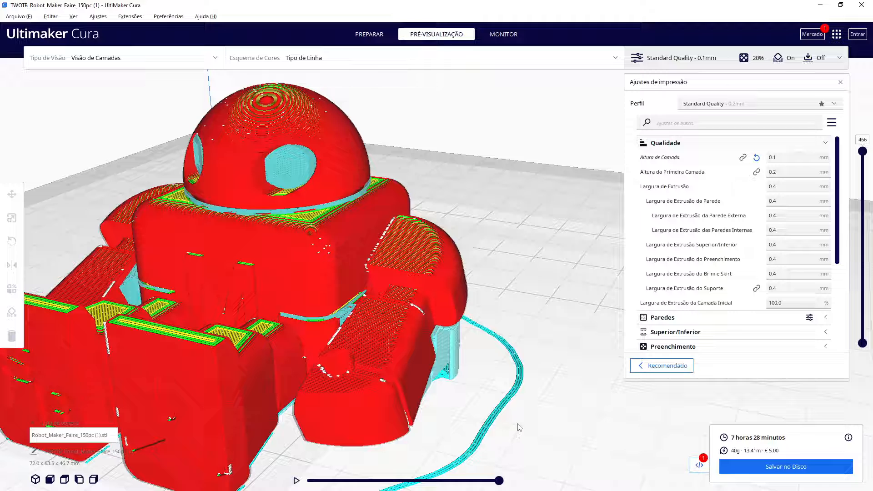
click(669, 145)
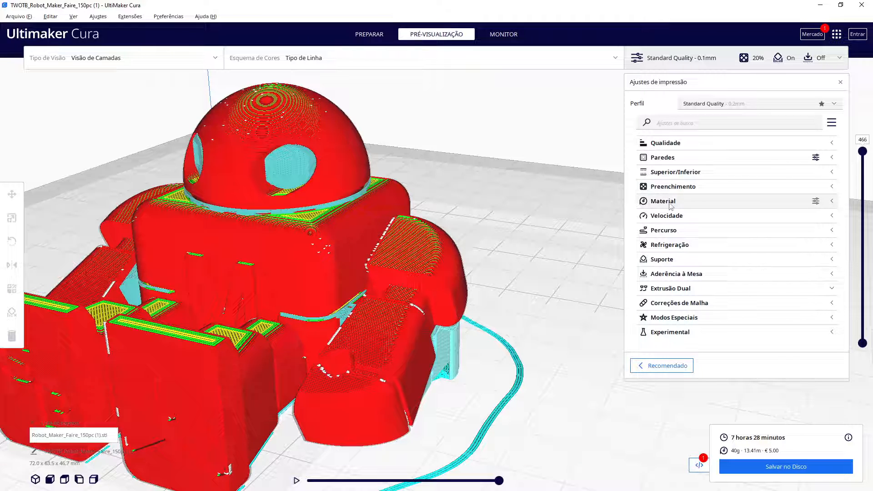
click(669, 217)
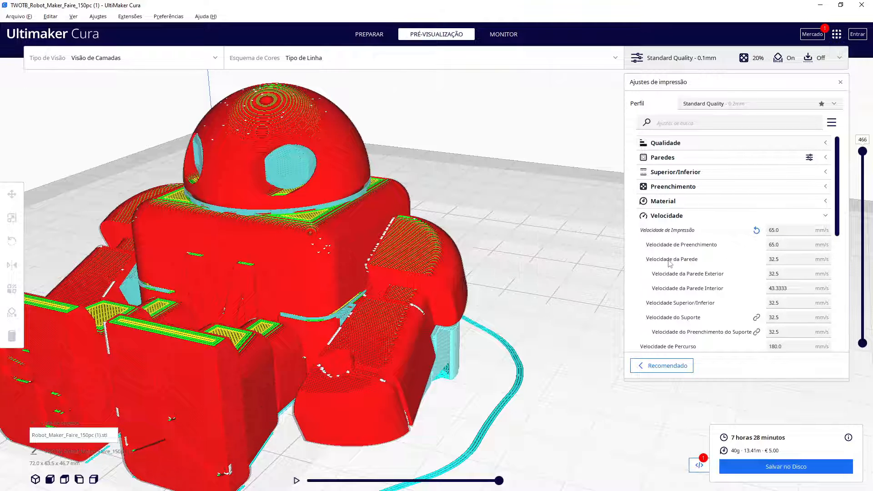
click(667, 218)
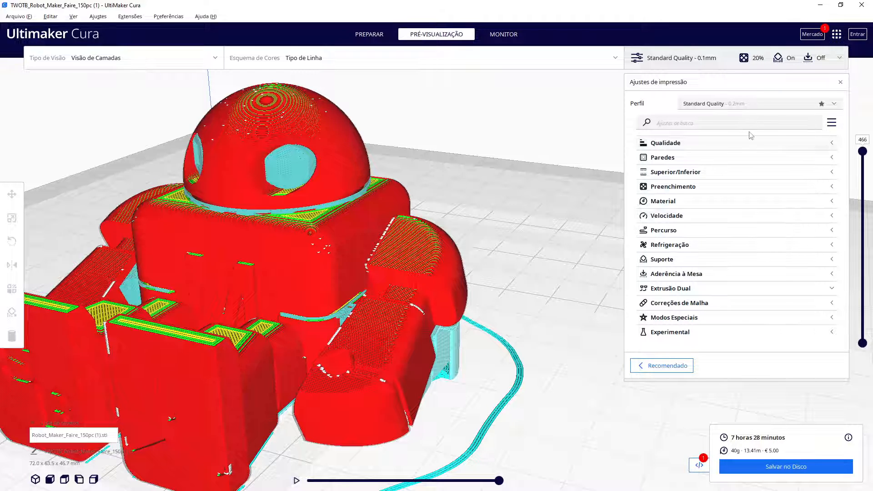
click(695, 146)
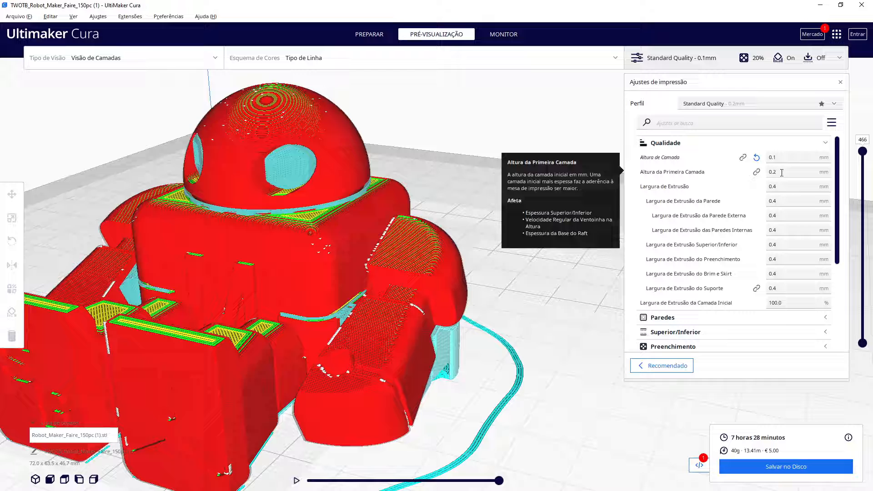
Set the layer height back to 0.2 mm
click(785, 157)
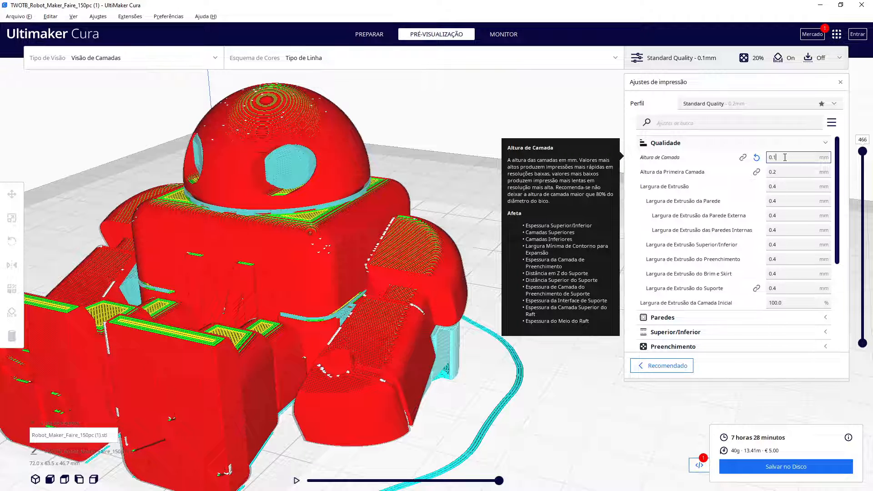
key(BackSpace)
text(2)
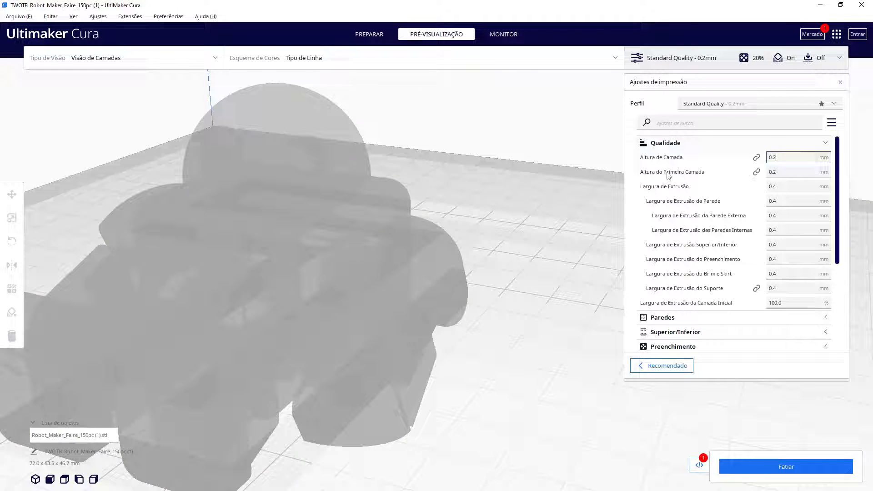
click(670, 145)
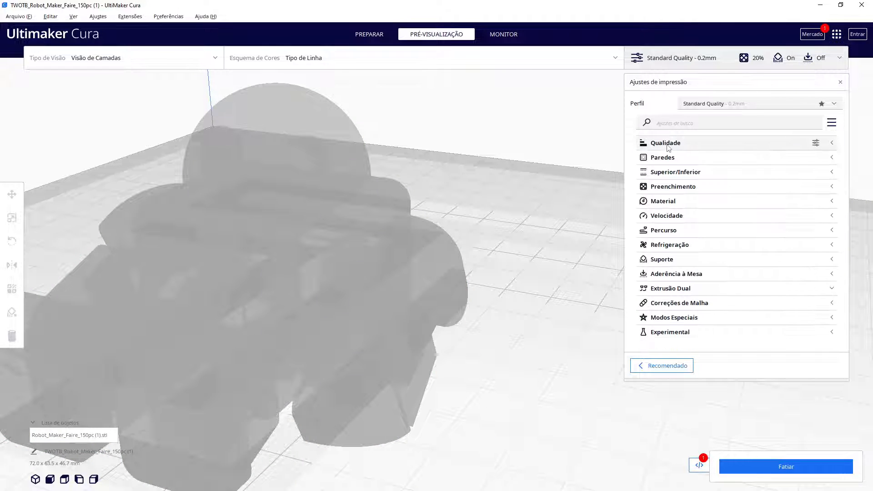
Set the infill density to 10% in the Infill settings
click(675, 190)
click(791, 201)
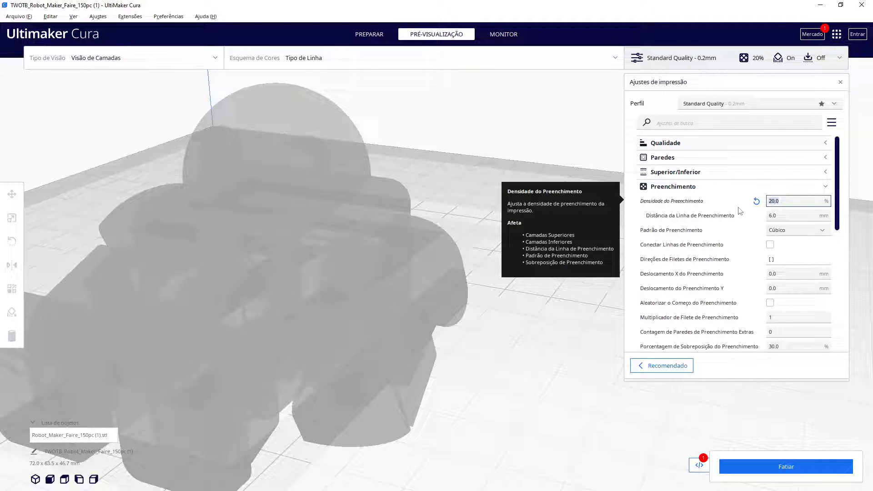
text(10)
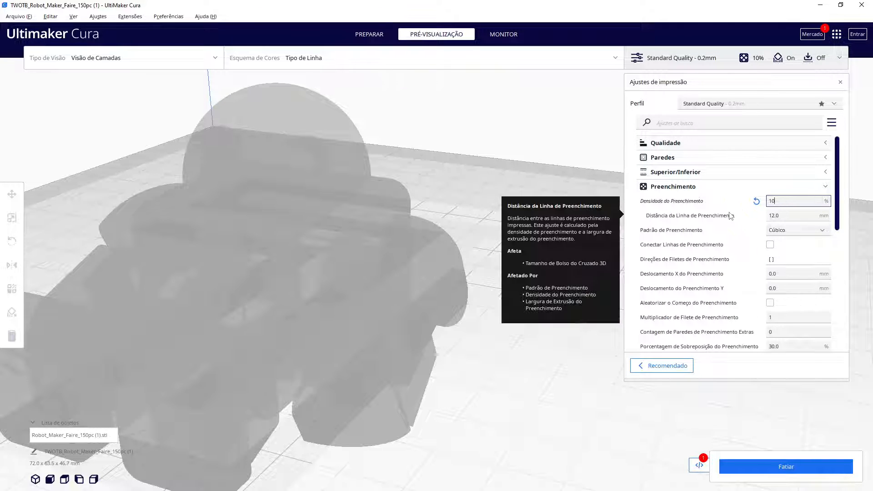
click(794, 233)
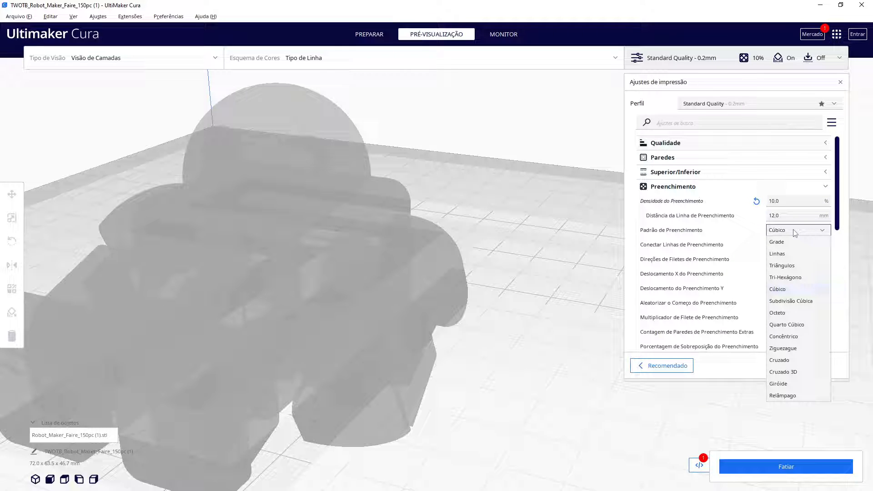
click(794, 233)
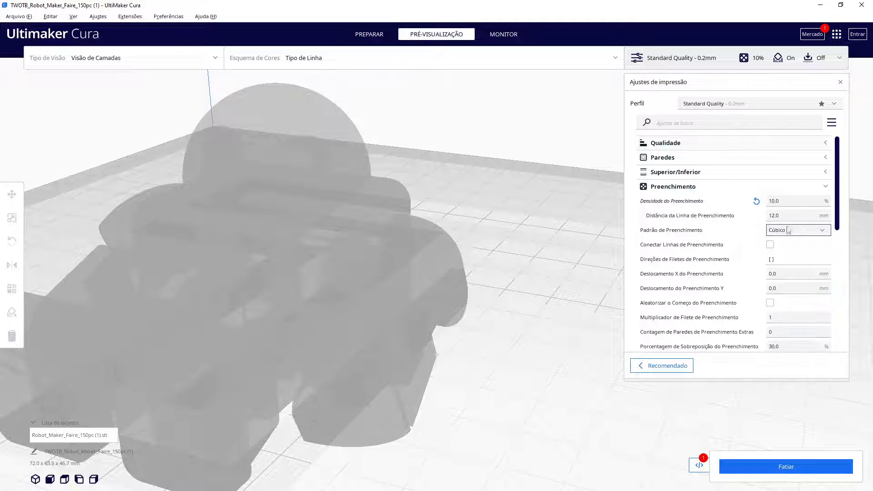
Switch to the recommended settings, turn support off, and return to the custom settings
click(691, 188)
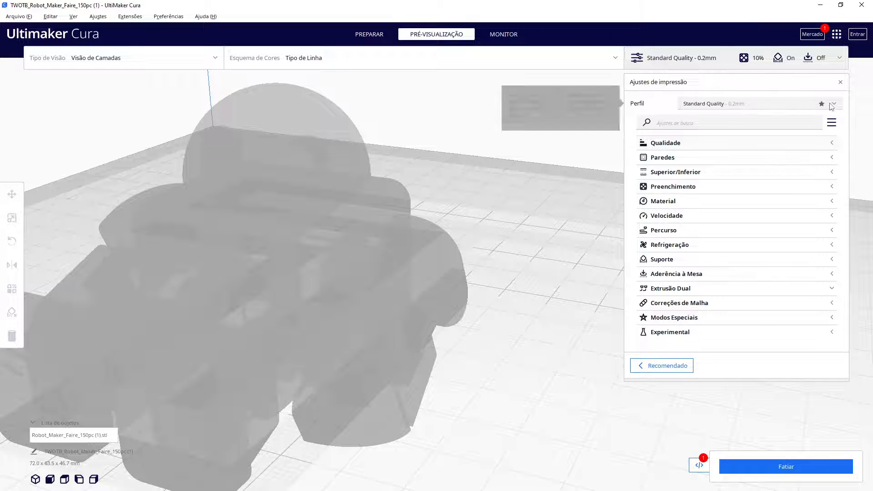
click(682, 371)
click(705, 217)
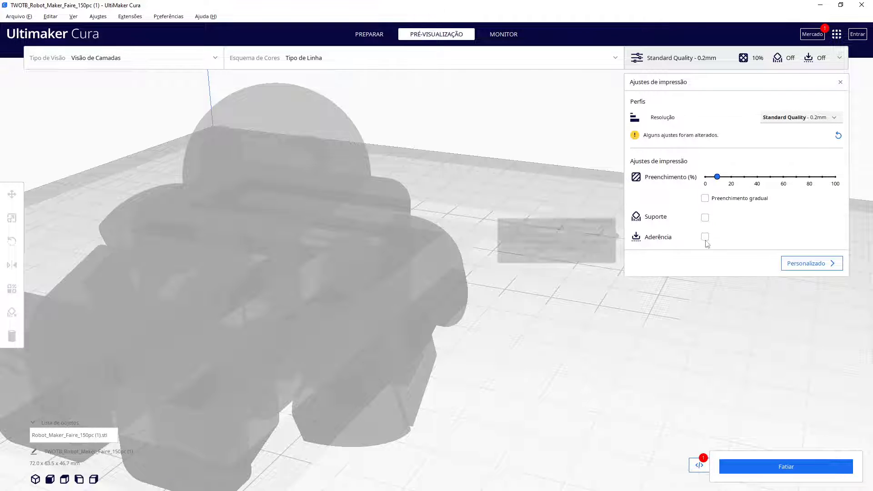
click(792, 267)
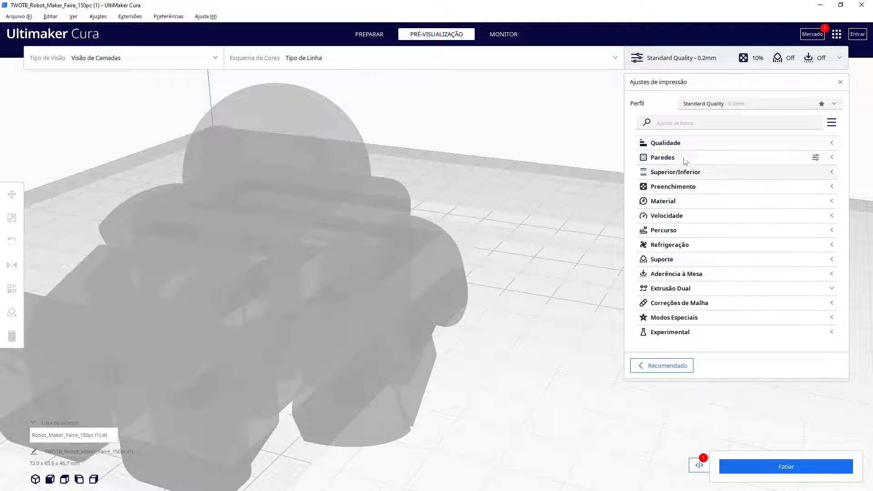
Set the printing temperature to 200 °C in the Material settings
click(674, 203)
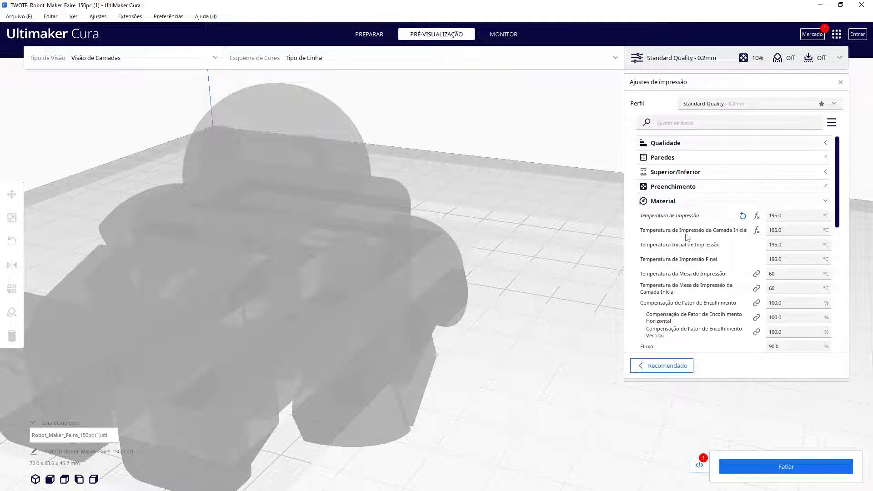
mouse_move(687, 236)
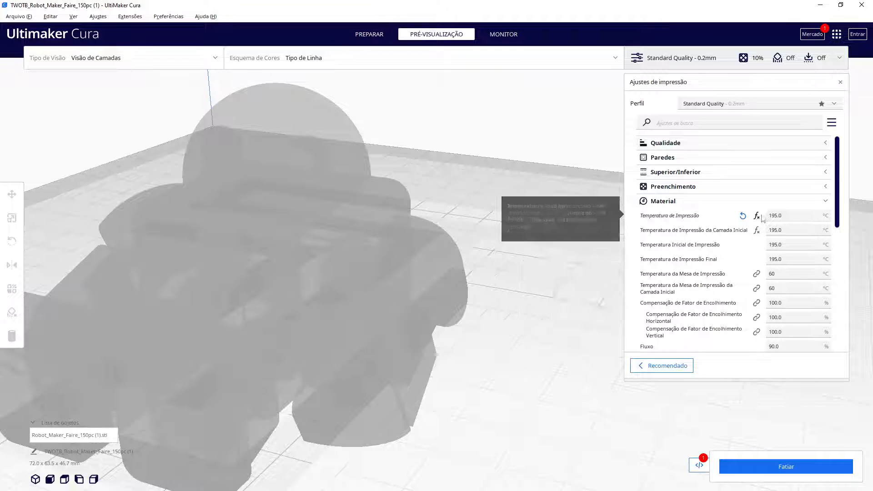
click(786, 213)
text(200)
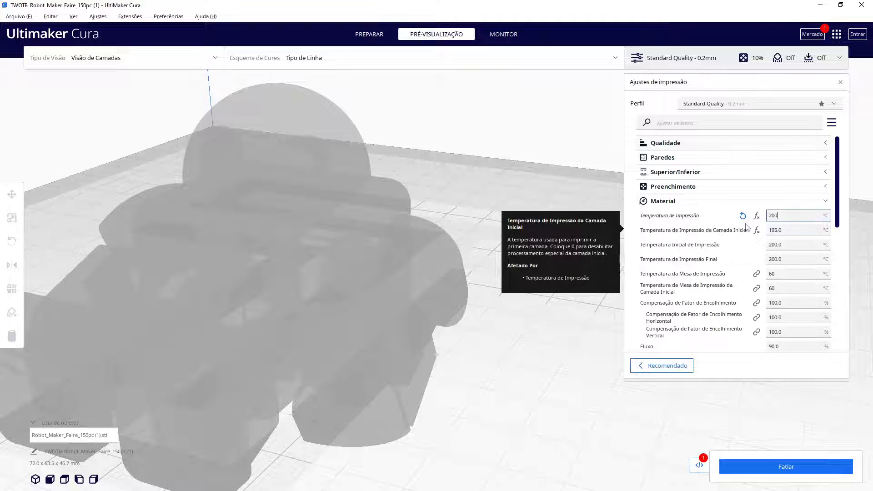
click(669, 202)
click(668, 202)
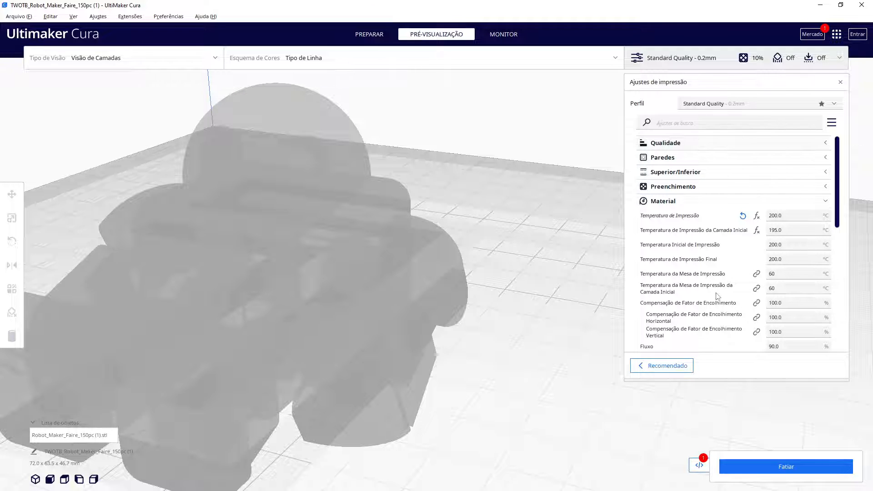
click(666, 204)
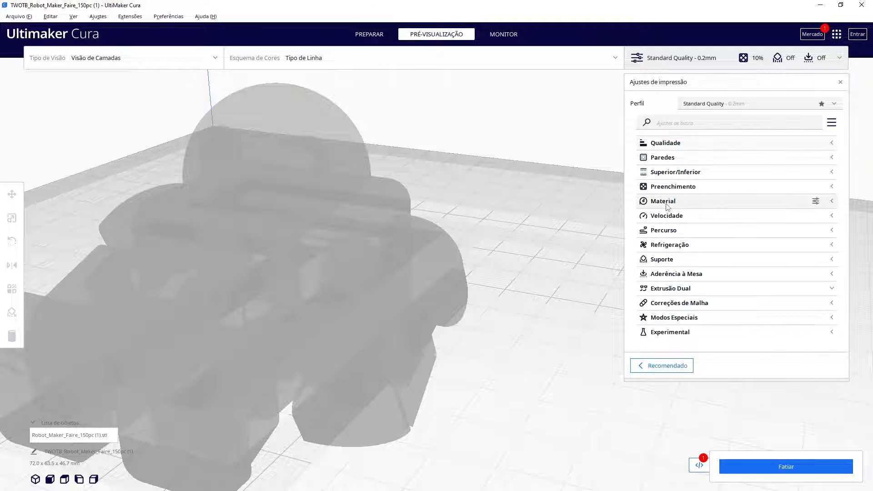
Set the print speed to 75 mm/s in the Speed settings and slice the model
click(667, 216)
click(784, 230)
text(75)
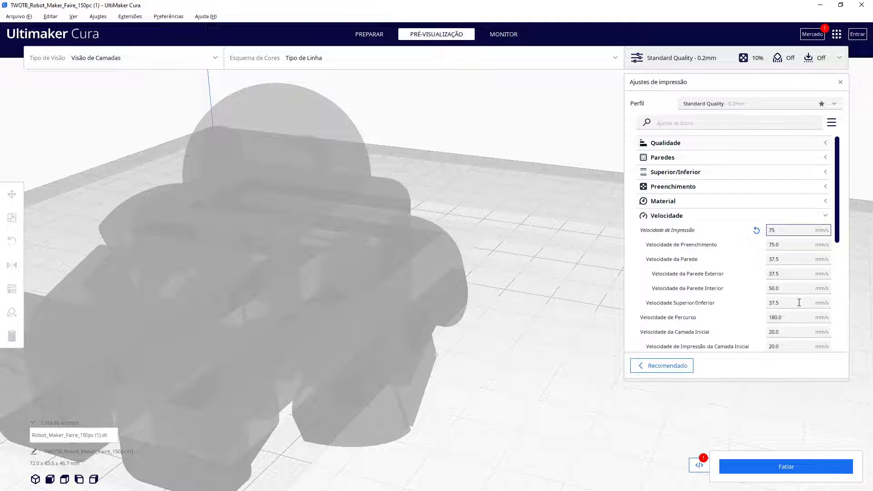
click(791, 467)
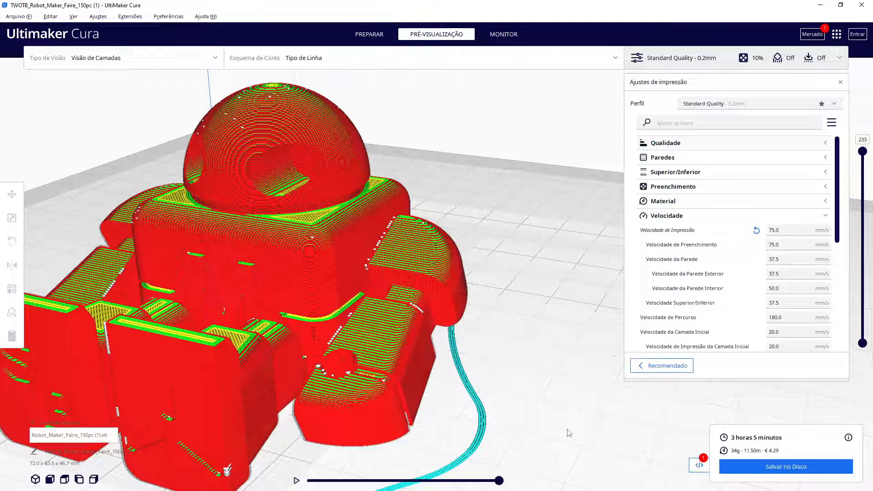
Set the print speed to 40 mm/s and slice the model again
right_drag(388, 374, 422, 375)
scroll(421, 375, down, 6)
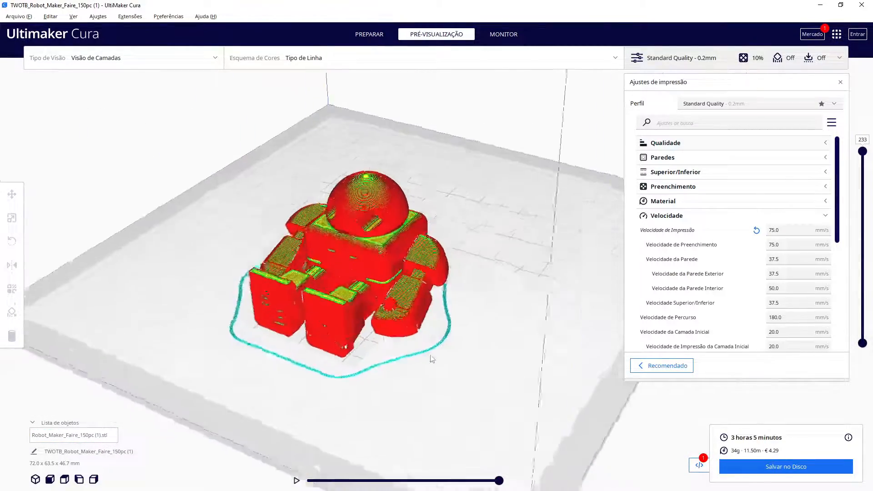
right_drag(432, 359, 388, 348)
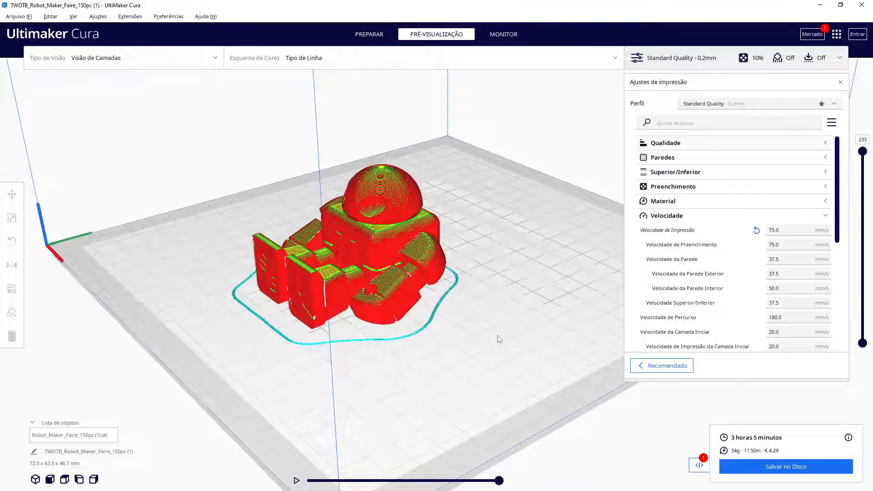
scroll(499, 339, up, 2)
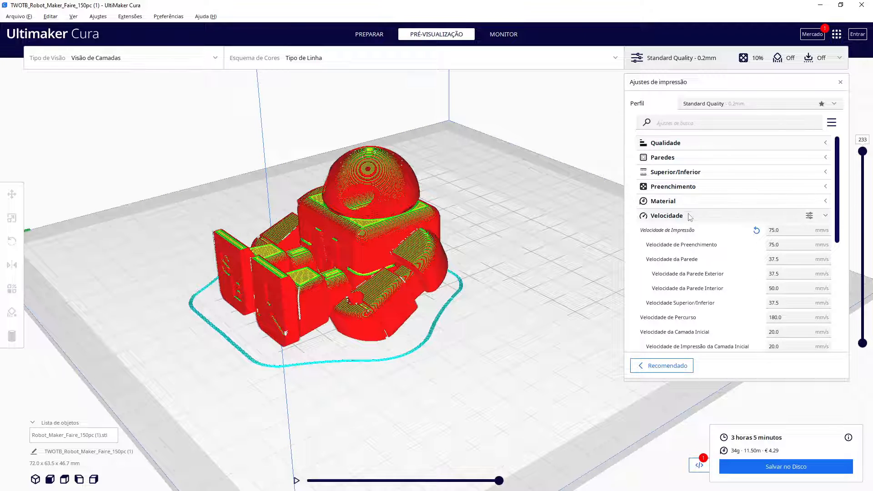
drag(782, 230, 749, 235)
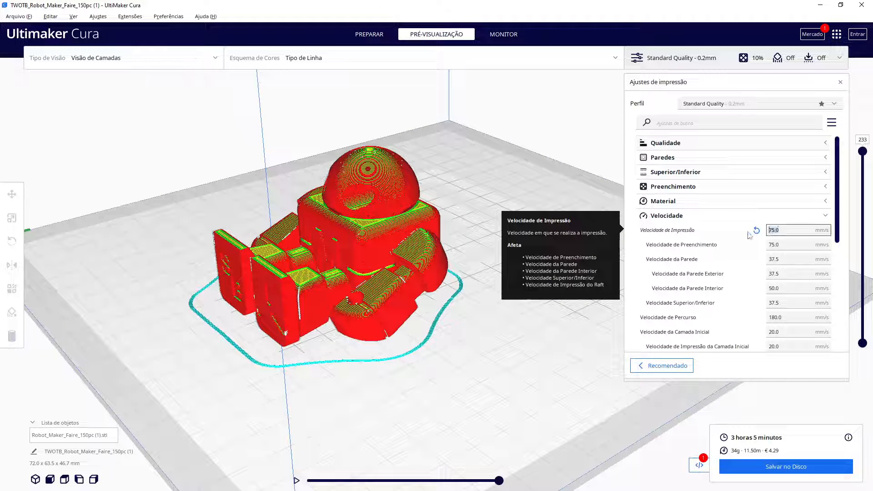
text(40)
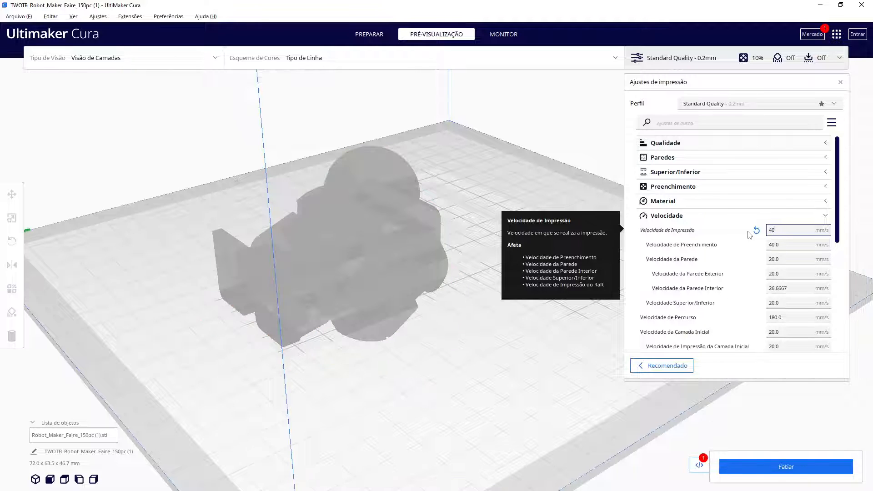
click(765, 468)
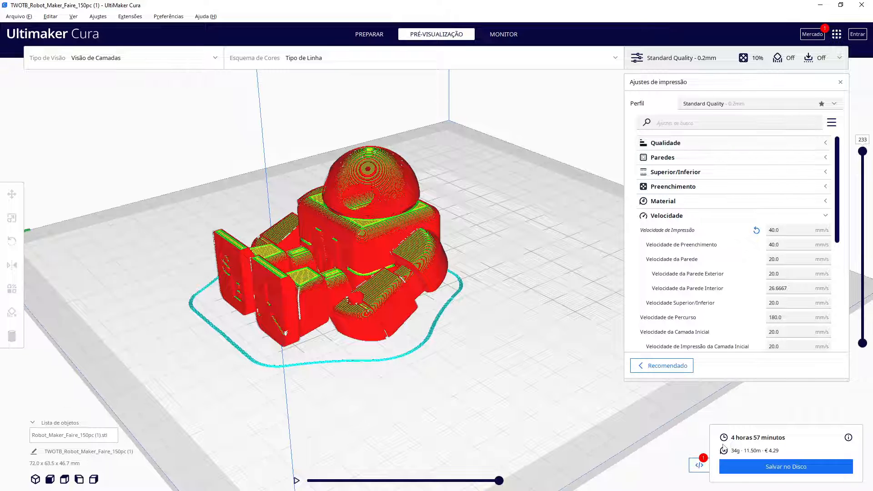
click(678, 217)
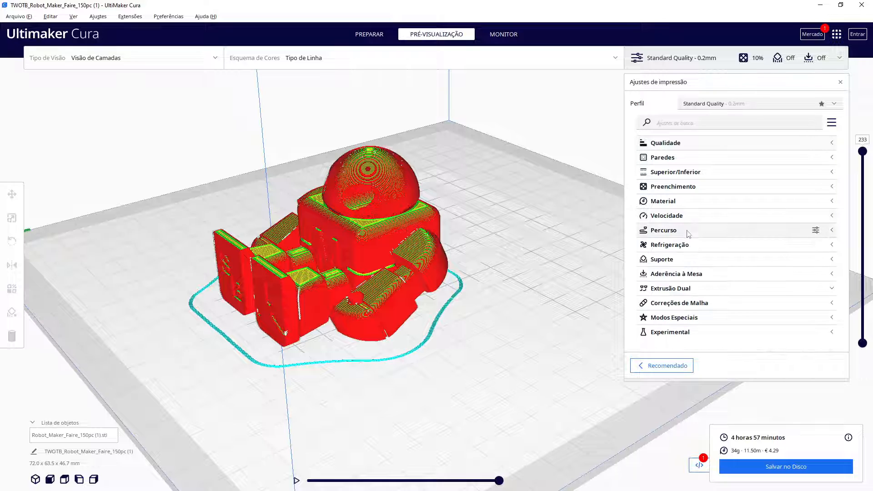
click(679, 144)
click(679, 145)
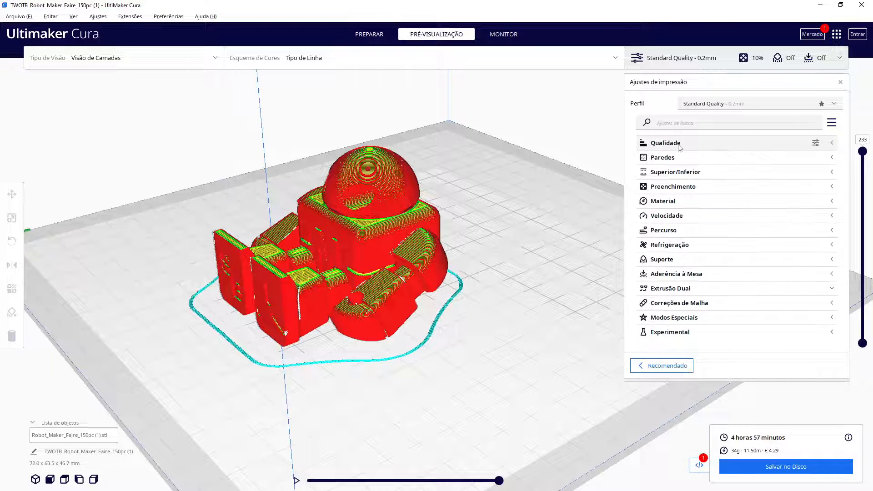
click(671, 157)
click(671, 157)
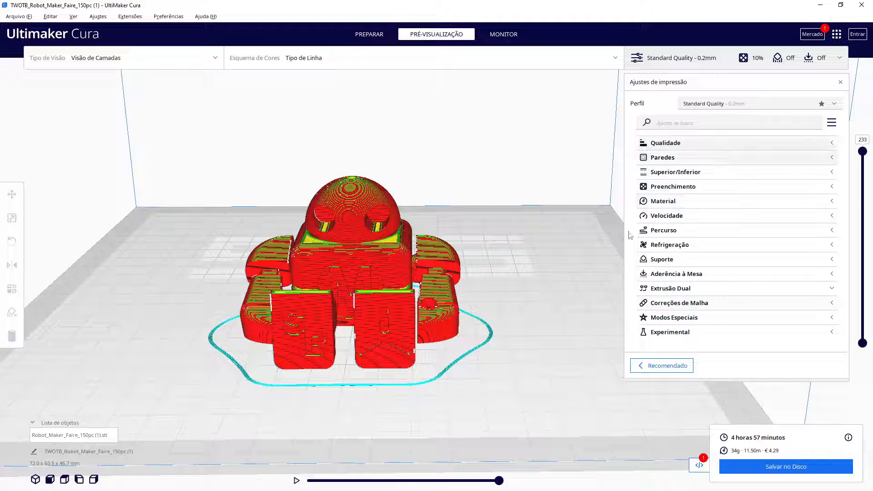
mouse_move(862, 151)
mouse_down()
mouse_move(858, 313)
mouse_move(862, 152)
mouse_up()
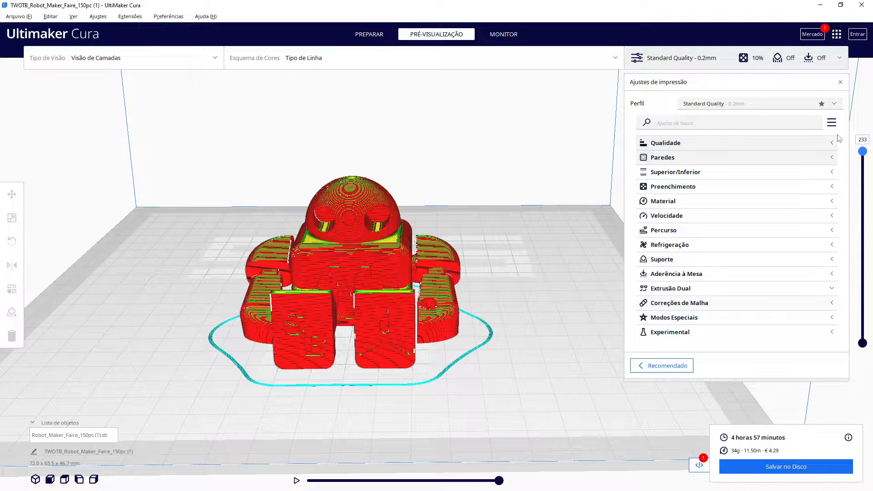
Scale the robot uniformly to 25%, slice it again, and close the print settings
click(268, 282)
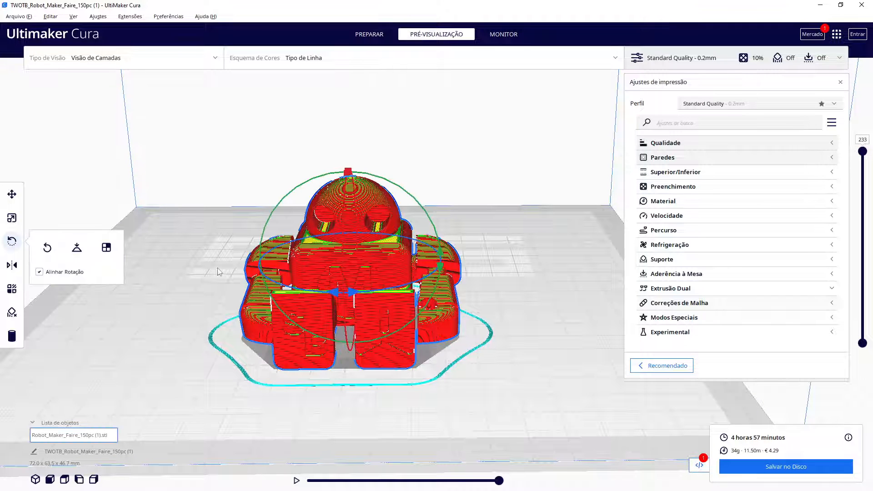
click(13, 194)
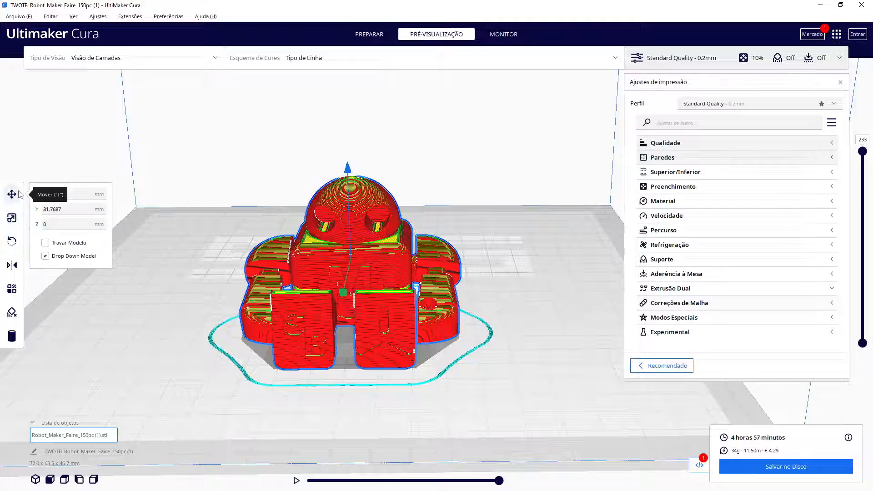
click(12, 218)
click(126, 218)
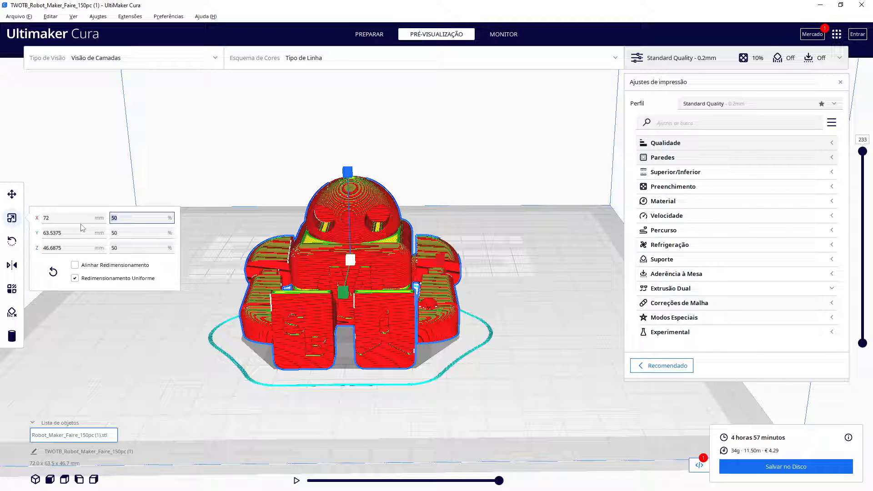
text(25)
key(Return)
click(738, 463)
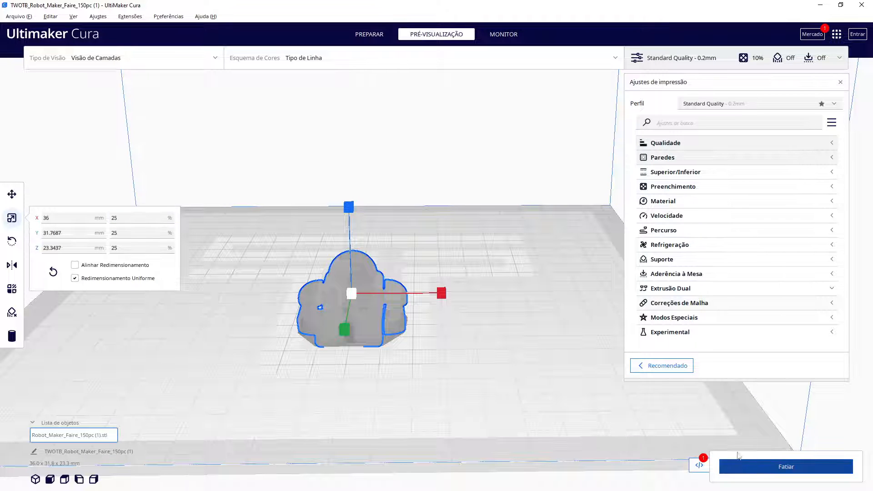
click(840, 82)
Set the layer height to 0.1 mm in the Quality settings and slice the scaled robot
scroll(495, 443, up, 2)
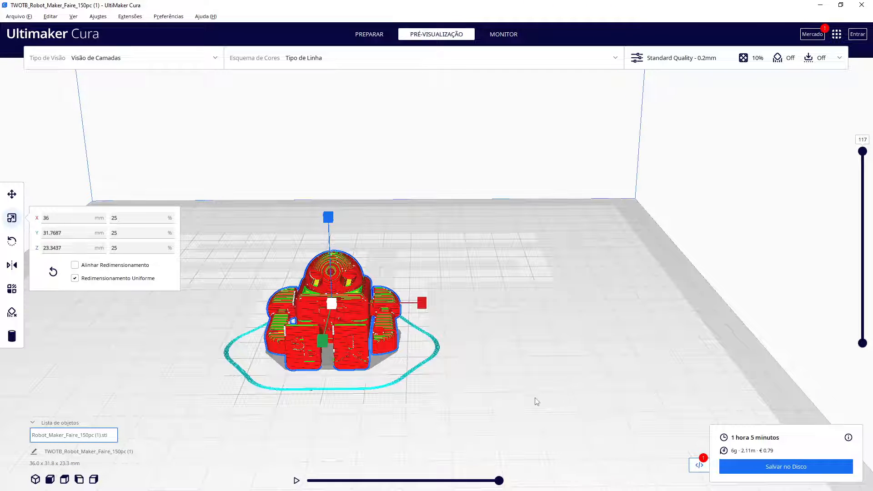
right_drag(537, 401, 355, 381)
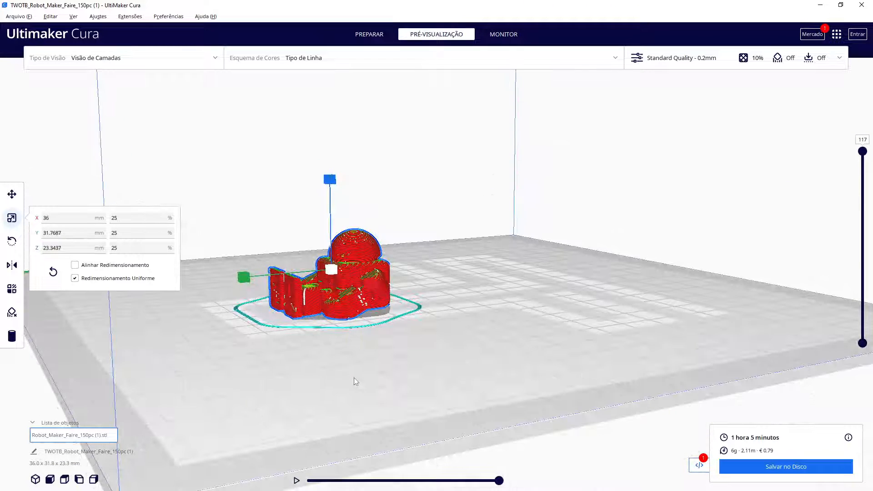
scroll(355, 381, up, 3)
scroll(436, 397, up, 4)
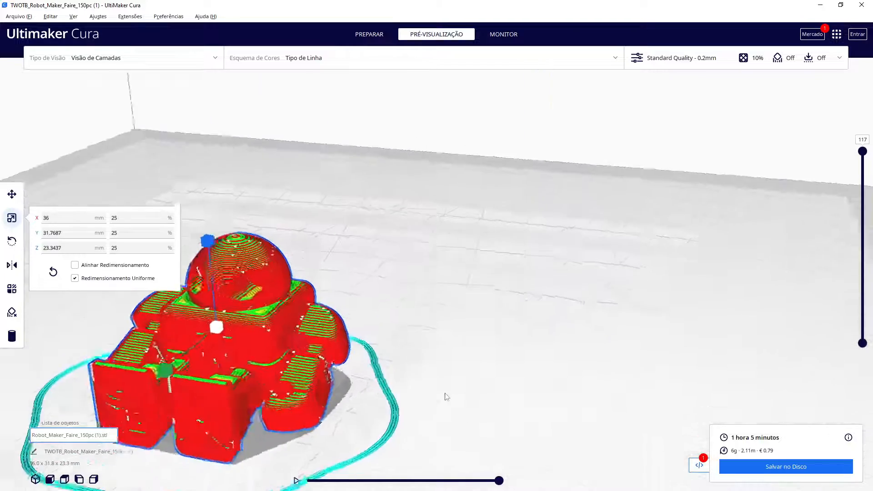
middle_drag(446, 410, 477, 394)
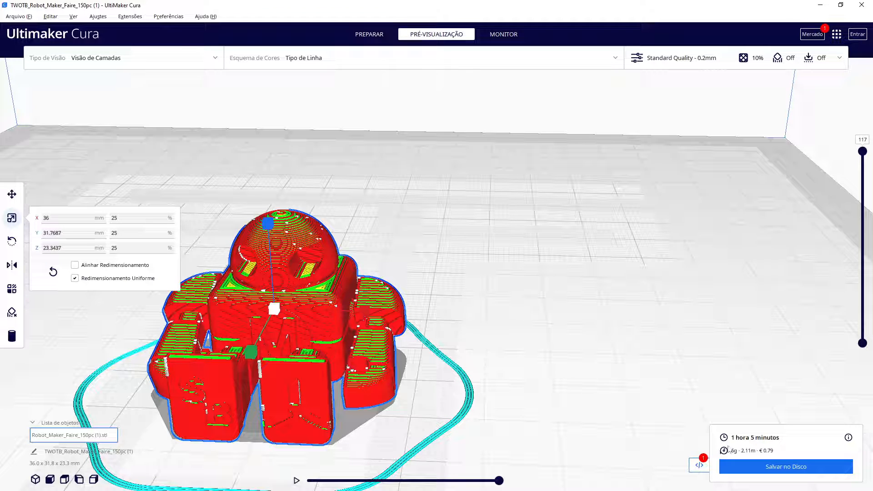
click(723, 57)
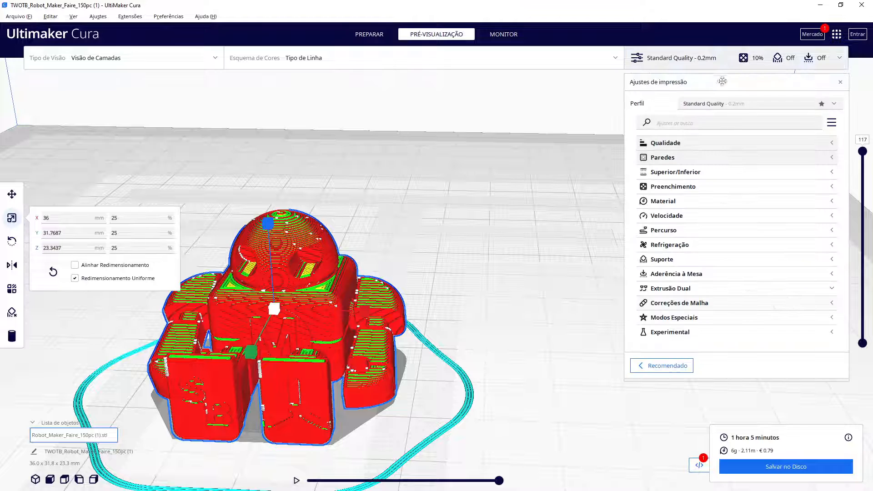
click(706, 145)
click(784, 157)
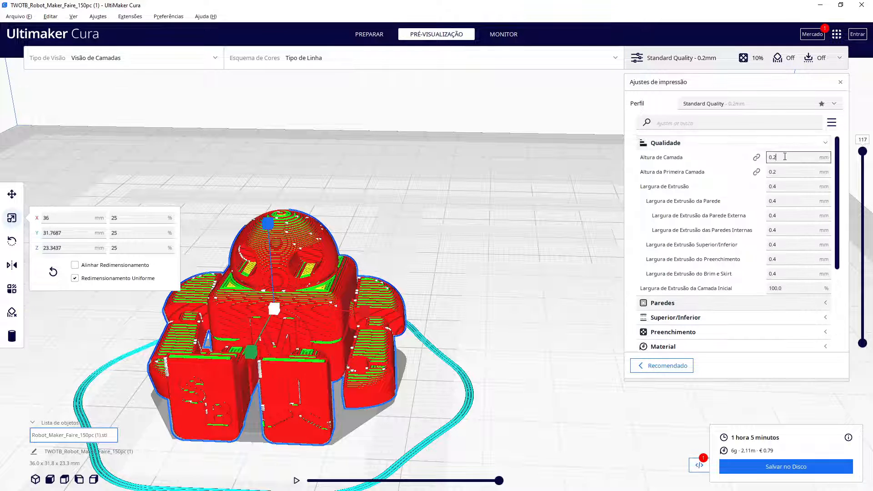
key(BackSpace)
text(1)
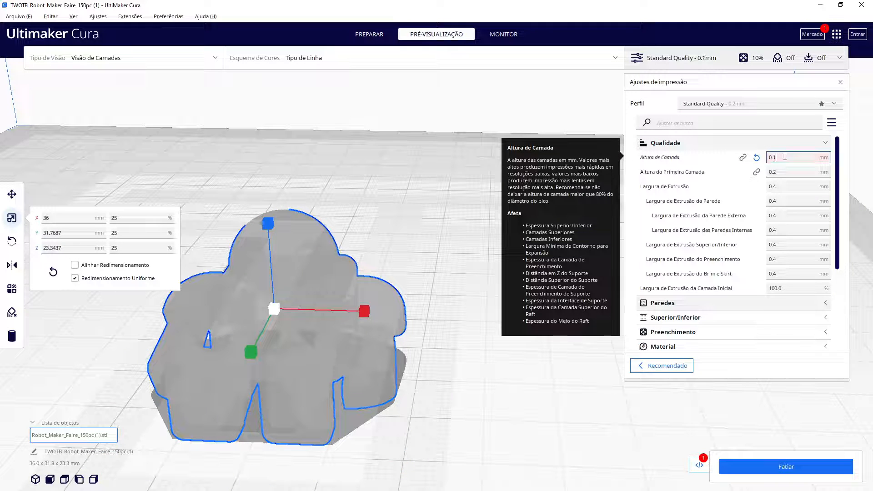
click(796, 468)
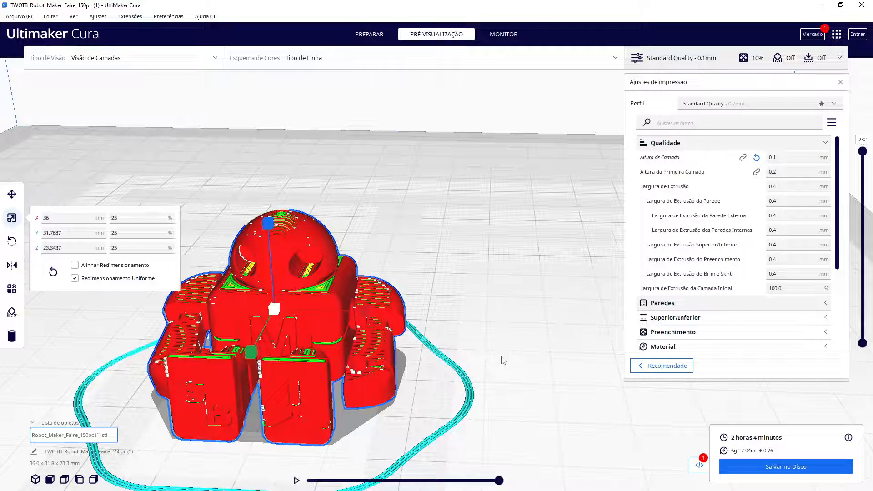
Orbit around the sliced model and scrub through the layers and the single-layer playback to inspect its toolpaths
scroll(502, 359, up, 3)
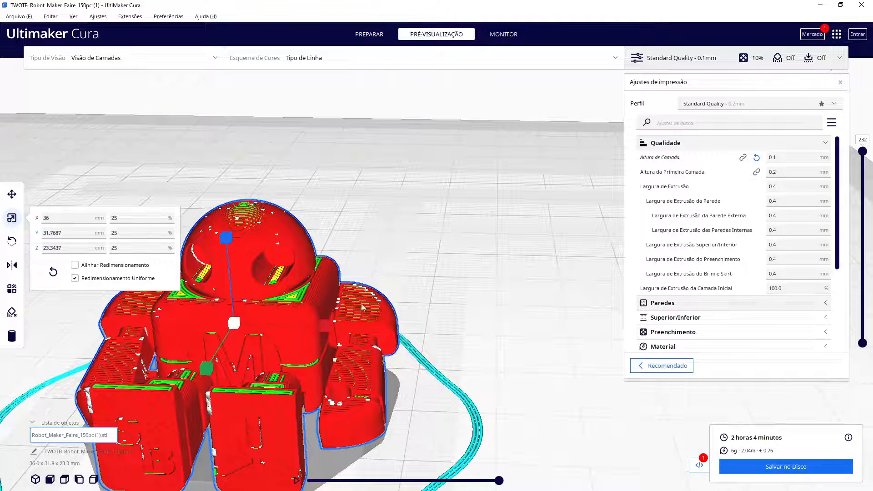
right_drag(459, 315, 433, 357)
right_drag(434, 356, 522, 332)
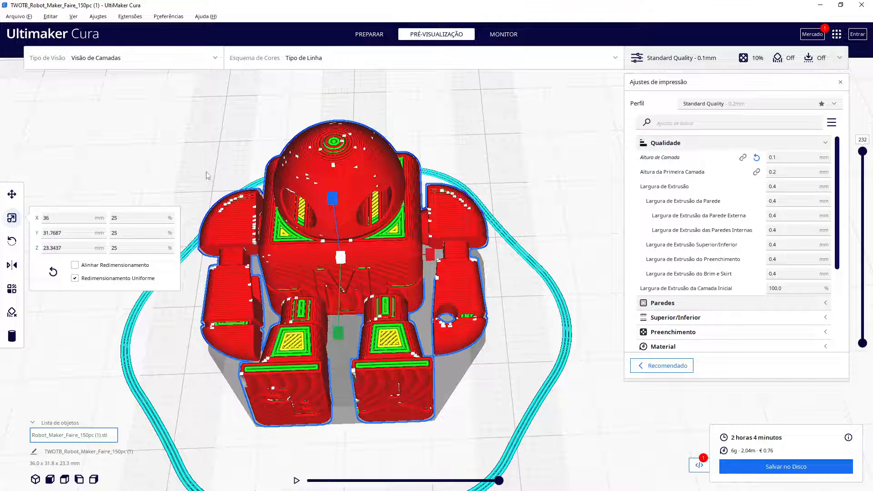
right_drag(537, 317, 524, 272)
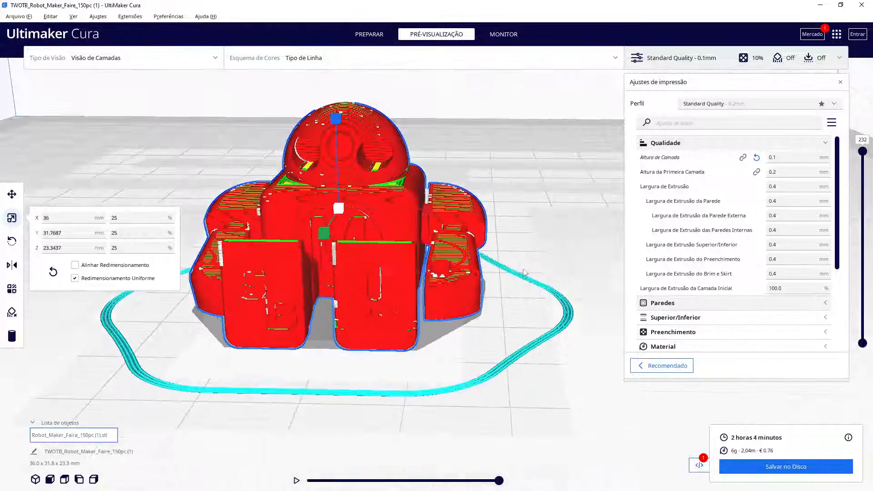
right_drag(533, 222, 502, 278)
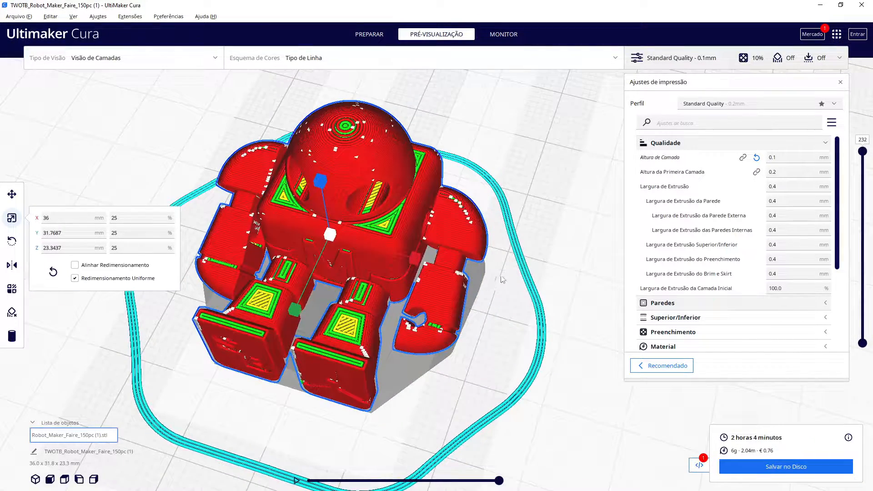
drag(862, 152, 862, 268)
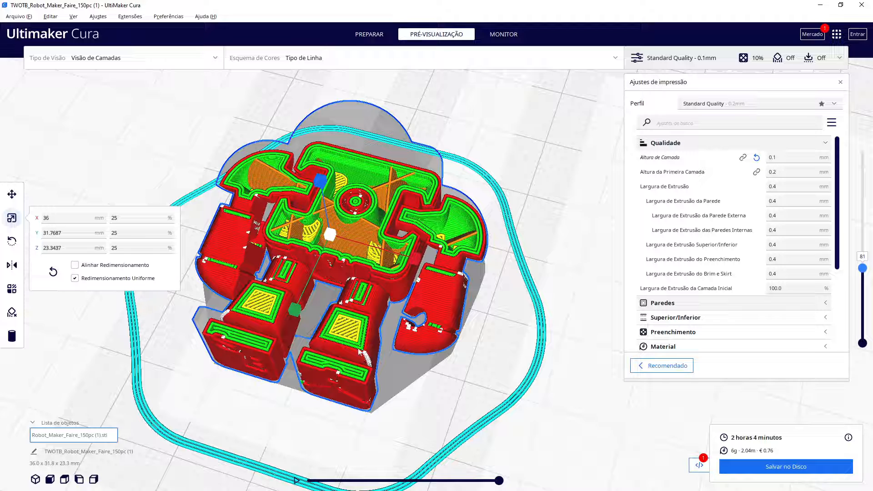
drag(499, 480, 307, 480)
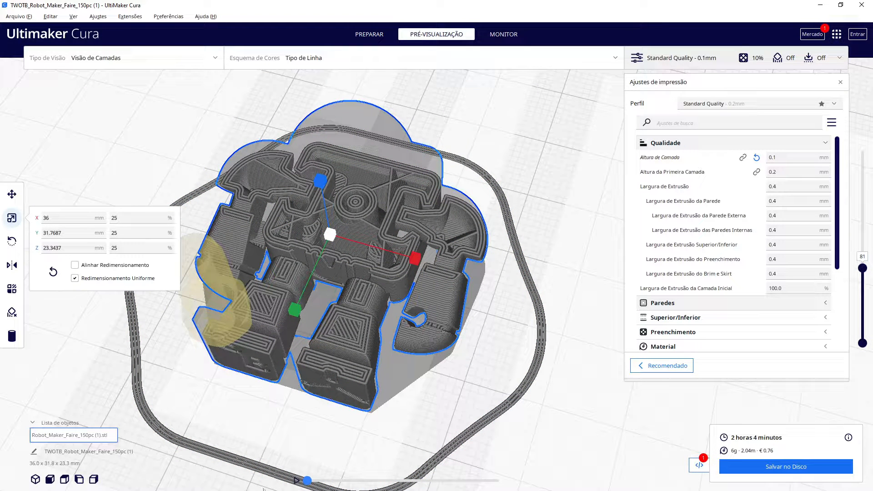
drag(295, 486, 498, 481)
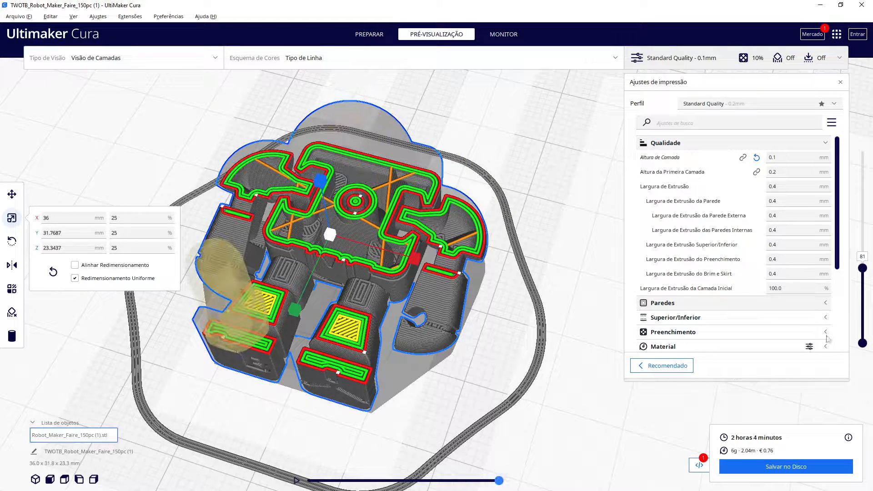
drag(865, 272, 862, 270)
click(499, 481)
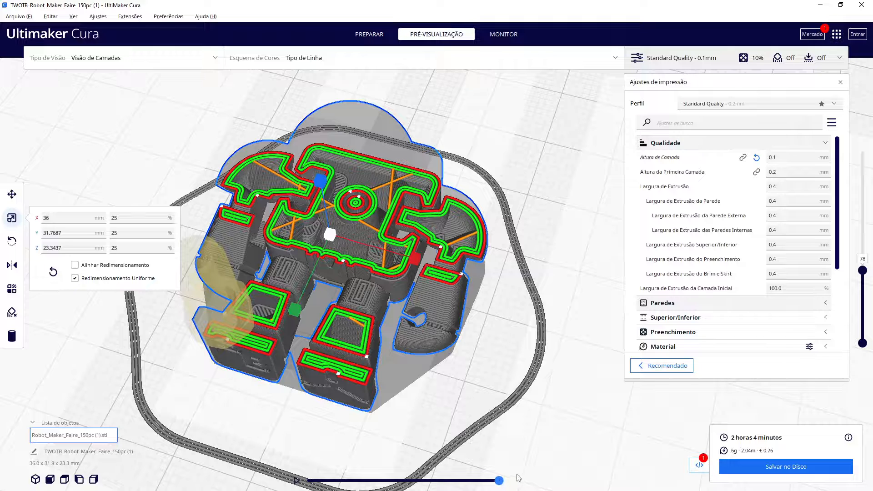
drag(499, 481, 335, 483)
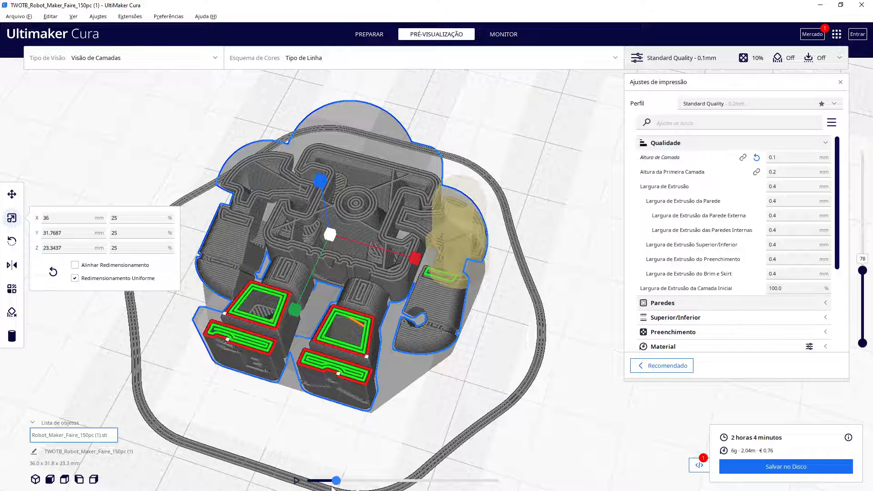
drag(337, 480, 539, 476)
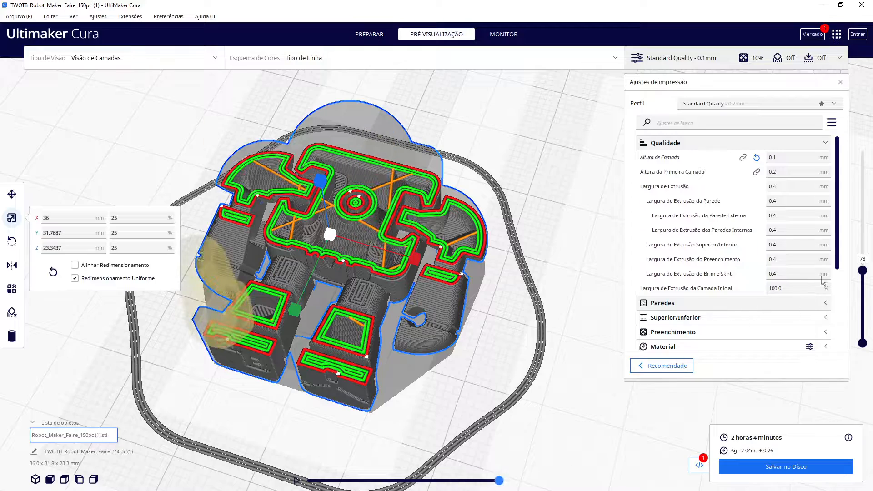
drag(862, 271, 844, 148)
Deselect the model and orbit and zoom around the full sliced preview to examine it
right_drag(560, 289, 496, 311)
click(112, 391)
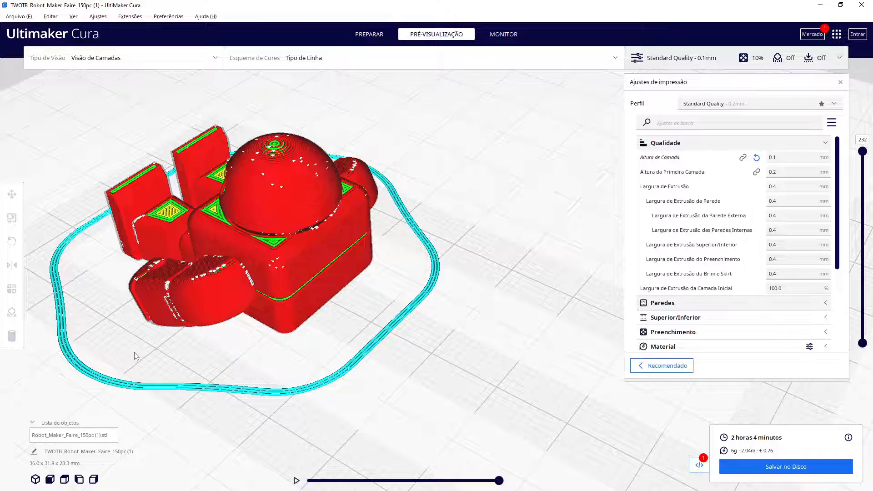
right_drag(121, 356, 360, 312)
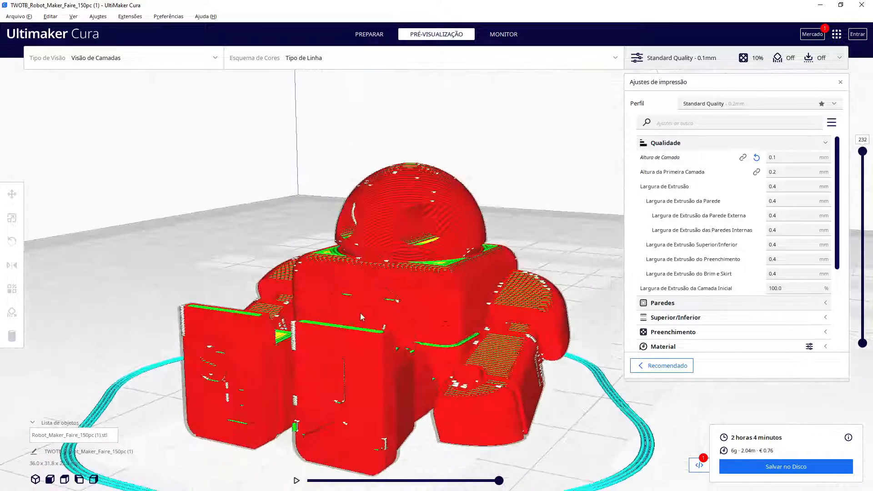
scroll(587, 401, down, 2)
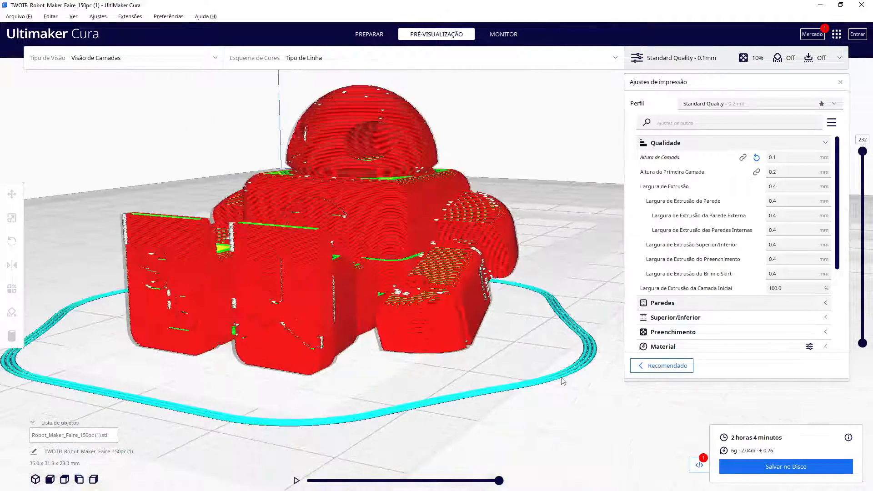
scroll(563, 382, down, 1)
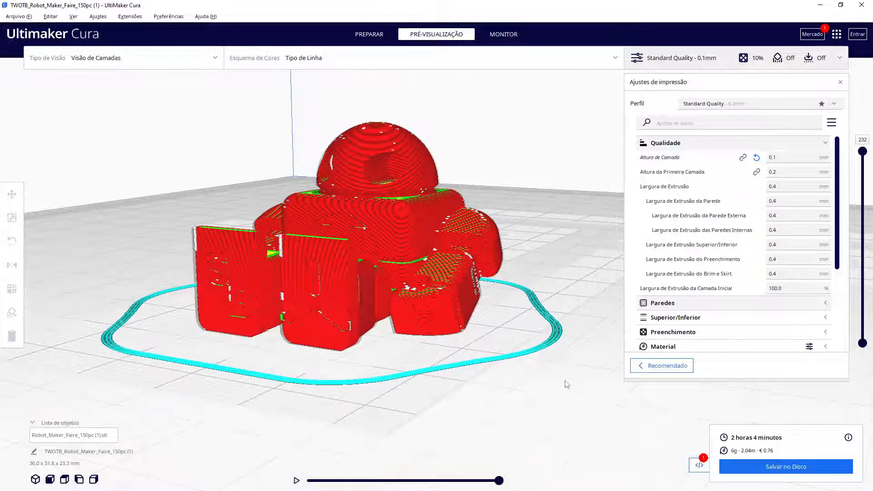